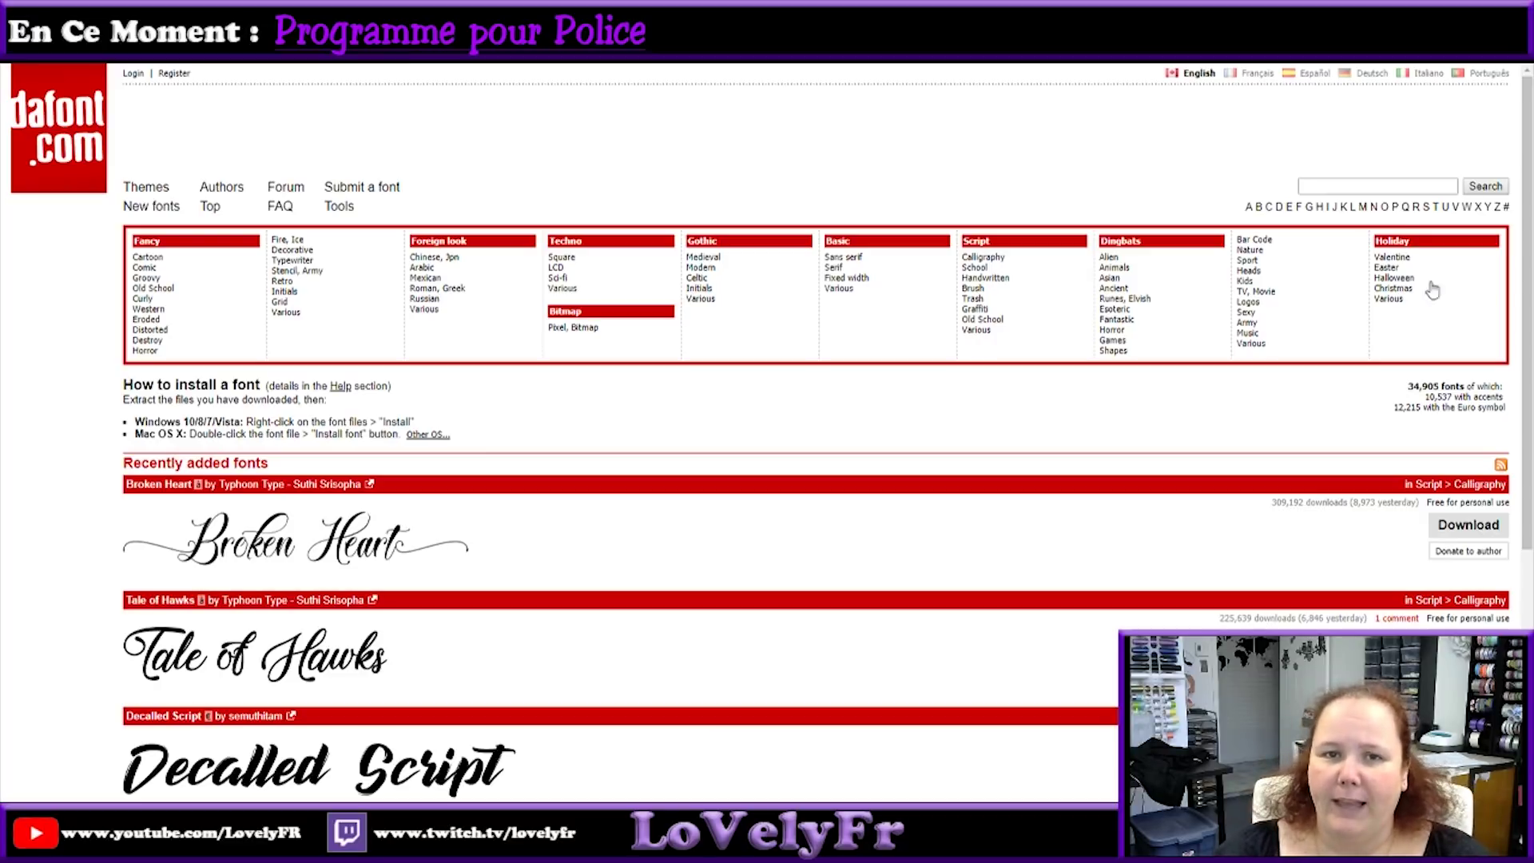
# Switch to the MainType font manager and replace the font list's preview text with a first name.
pyautogui.hotkey('ctrl', 'Tab')
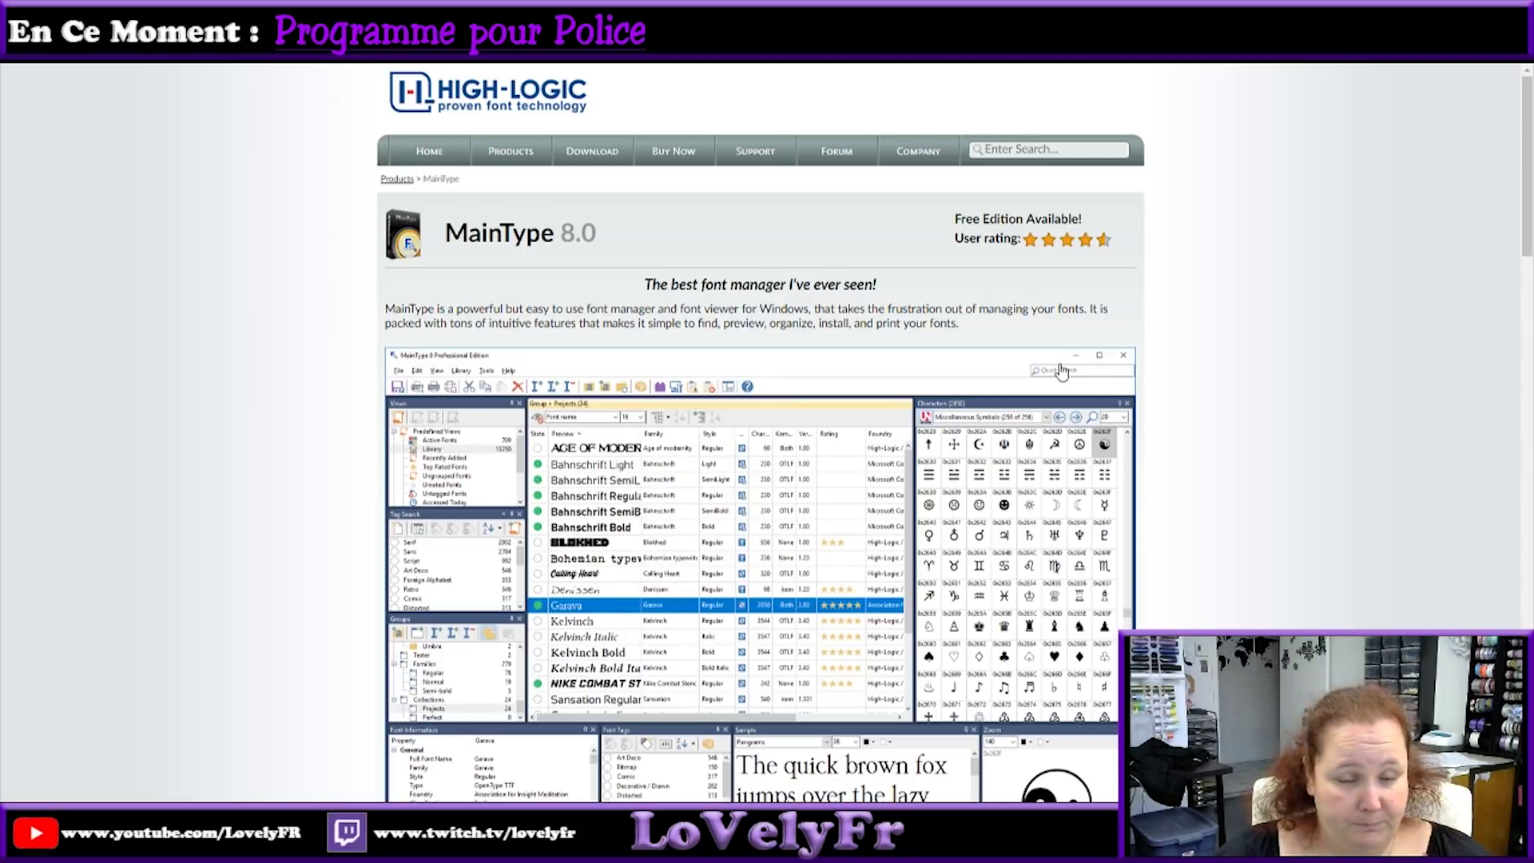
pyautogui.hotkey('alt', 'Tab')
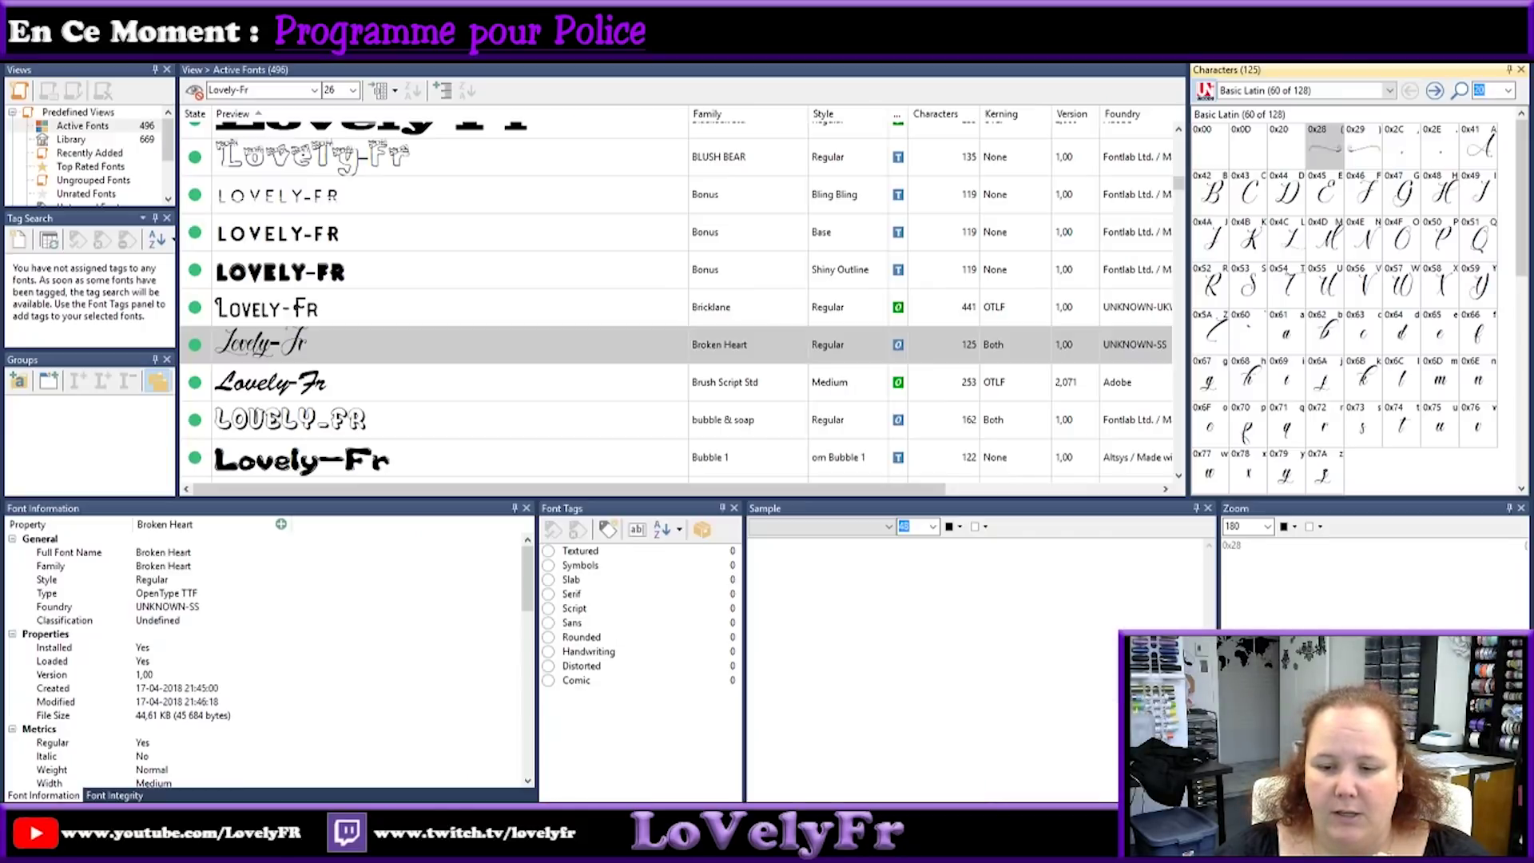
pyautogui.scroll(-3, 565, 308)
pyautogui.scroll(5, 461, 289)
pyautogui.click(259, 90)
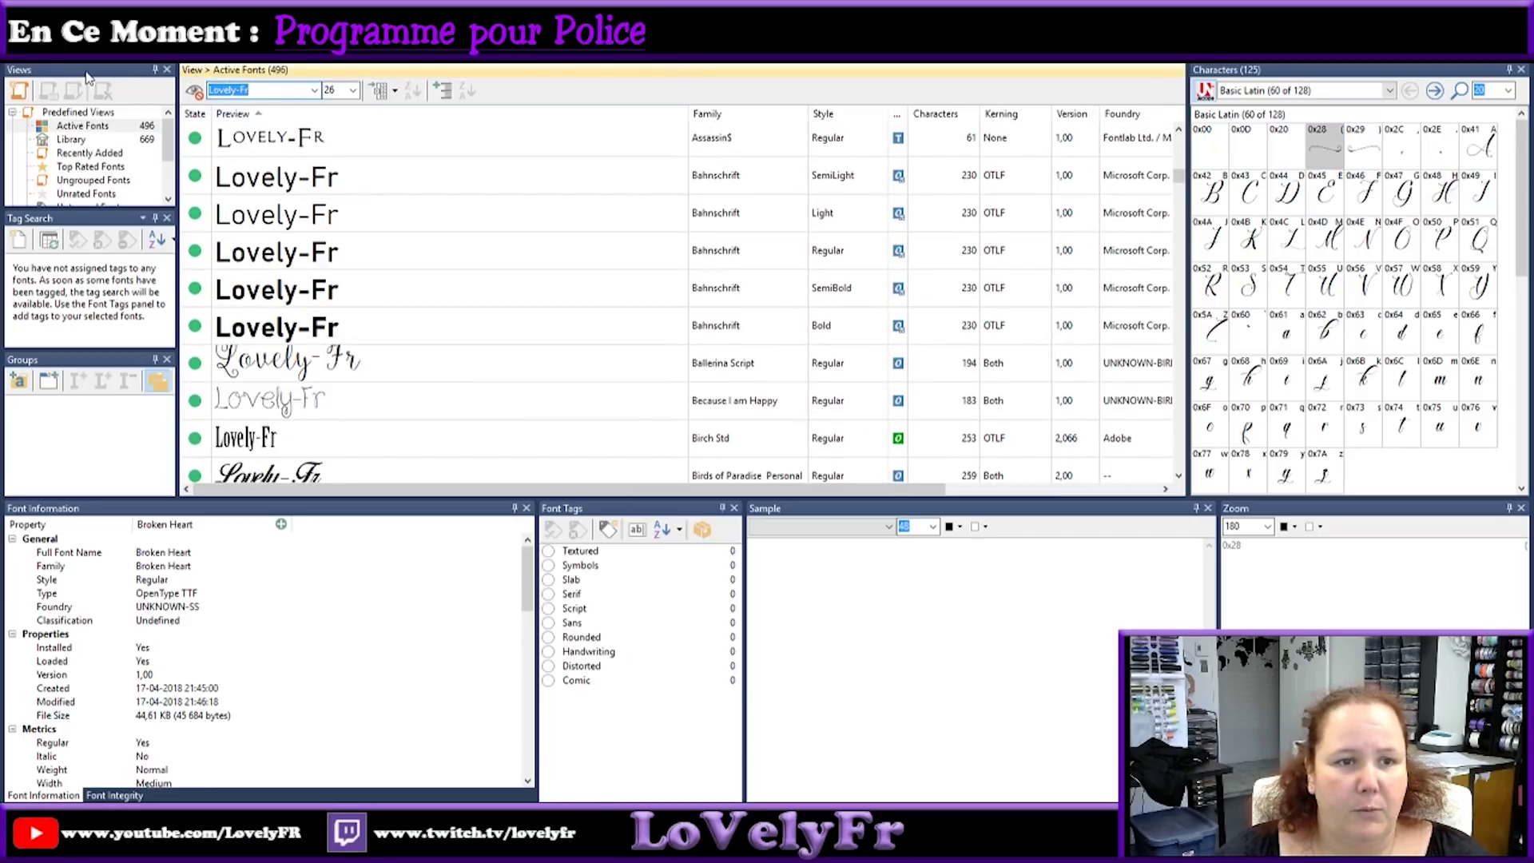
pyautogui.write('Manon')
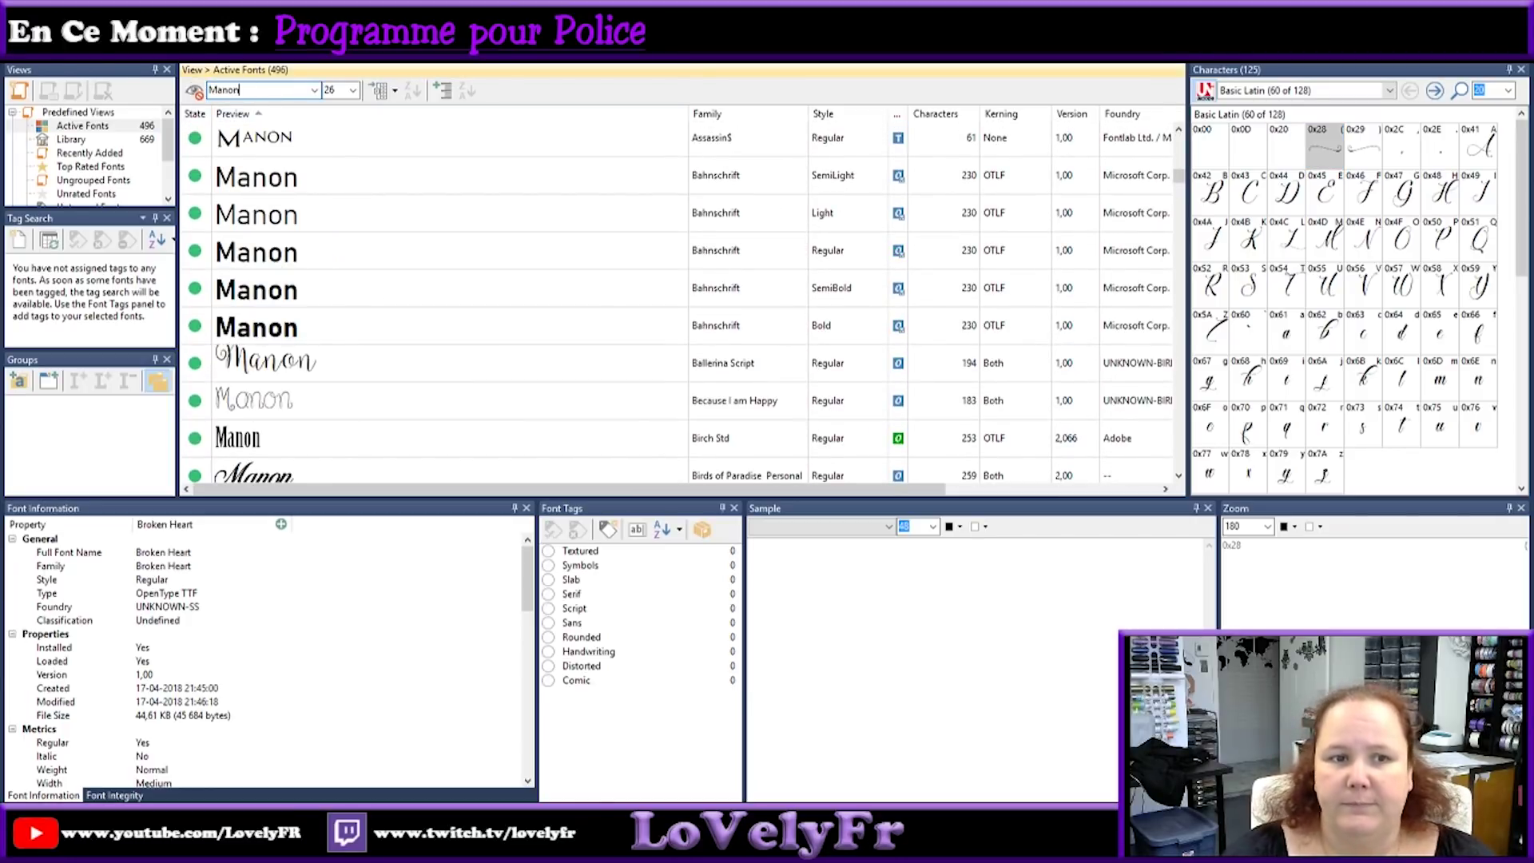
# Examine how the name looks in the different active fonts of the preview list.
pyautogui.scroll(10, 357, 254)
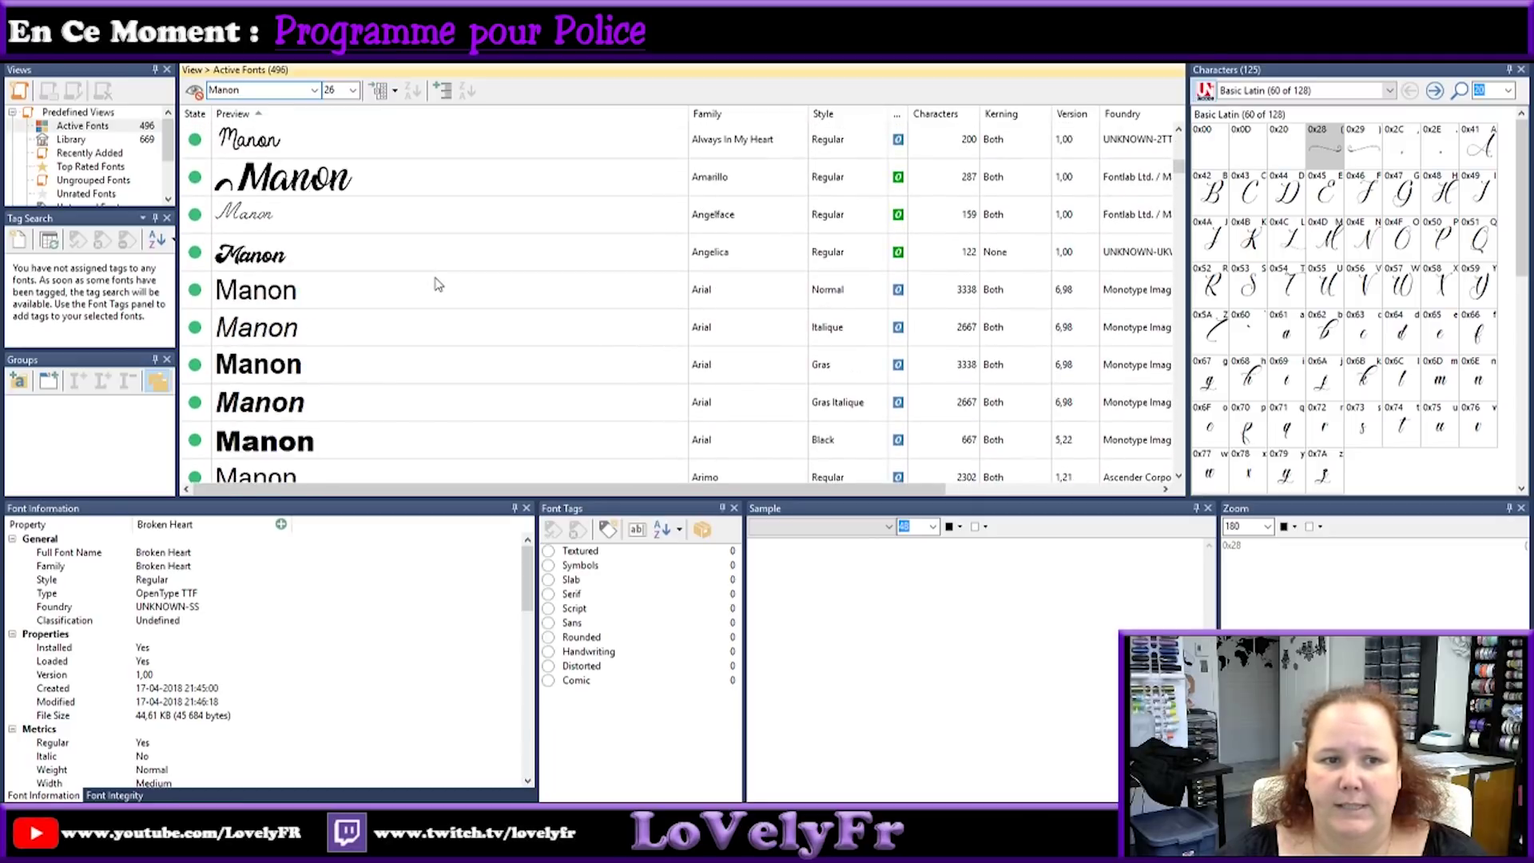
pyautogui.scroll(10, 438, 282)
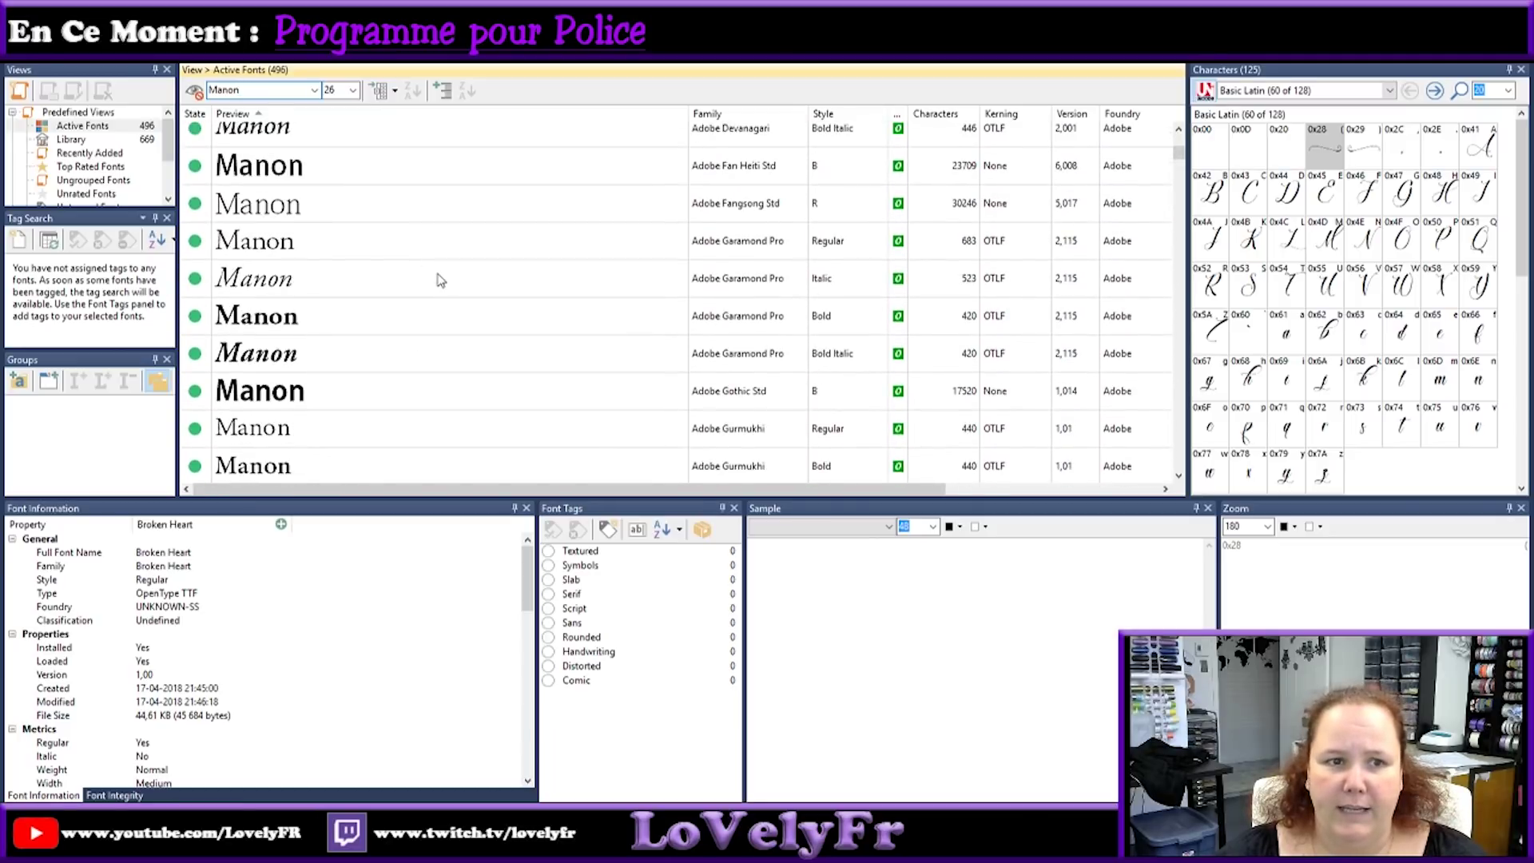
pyautogui.scroll(1, 438, 280)
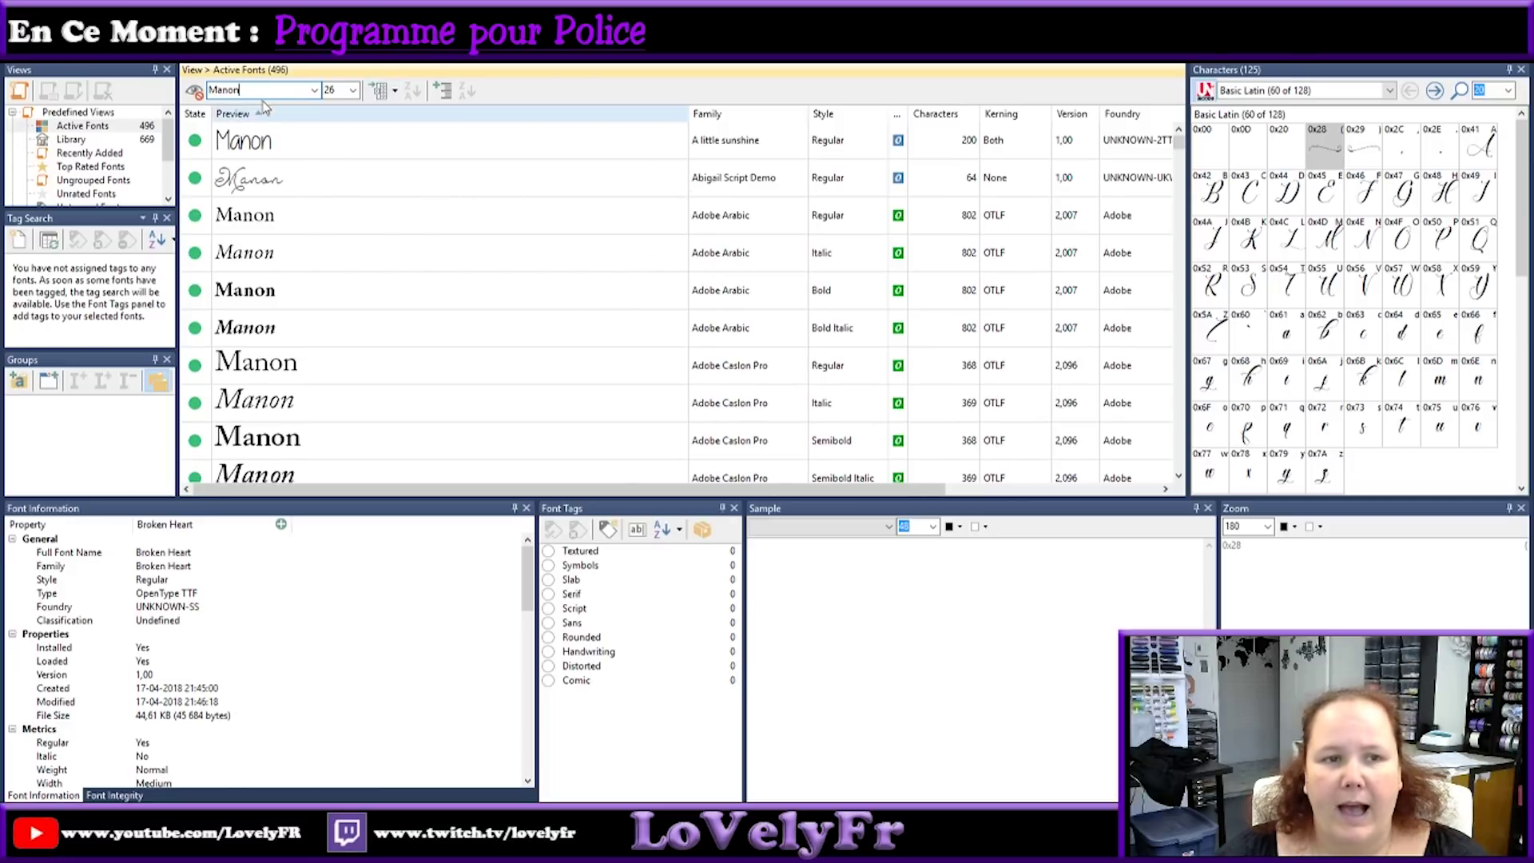
pyautogui.scroll(-5, 703, 291)
pyautogui.scroll(-9, 721, 308)
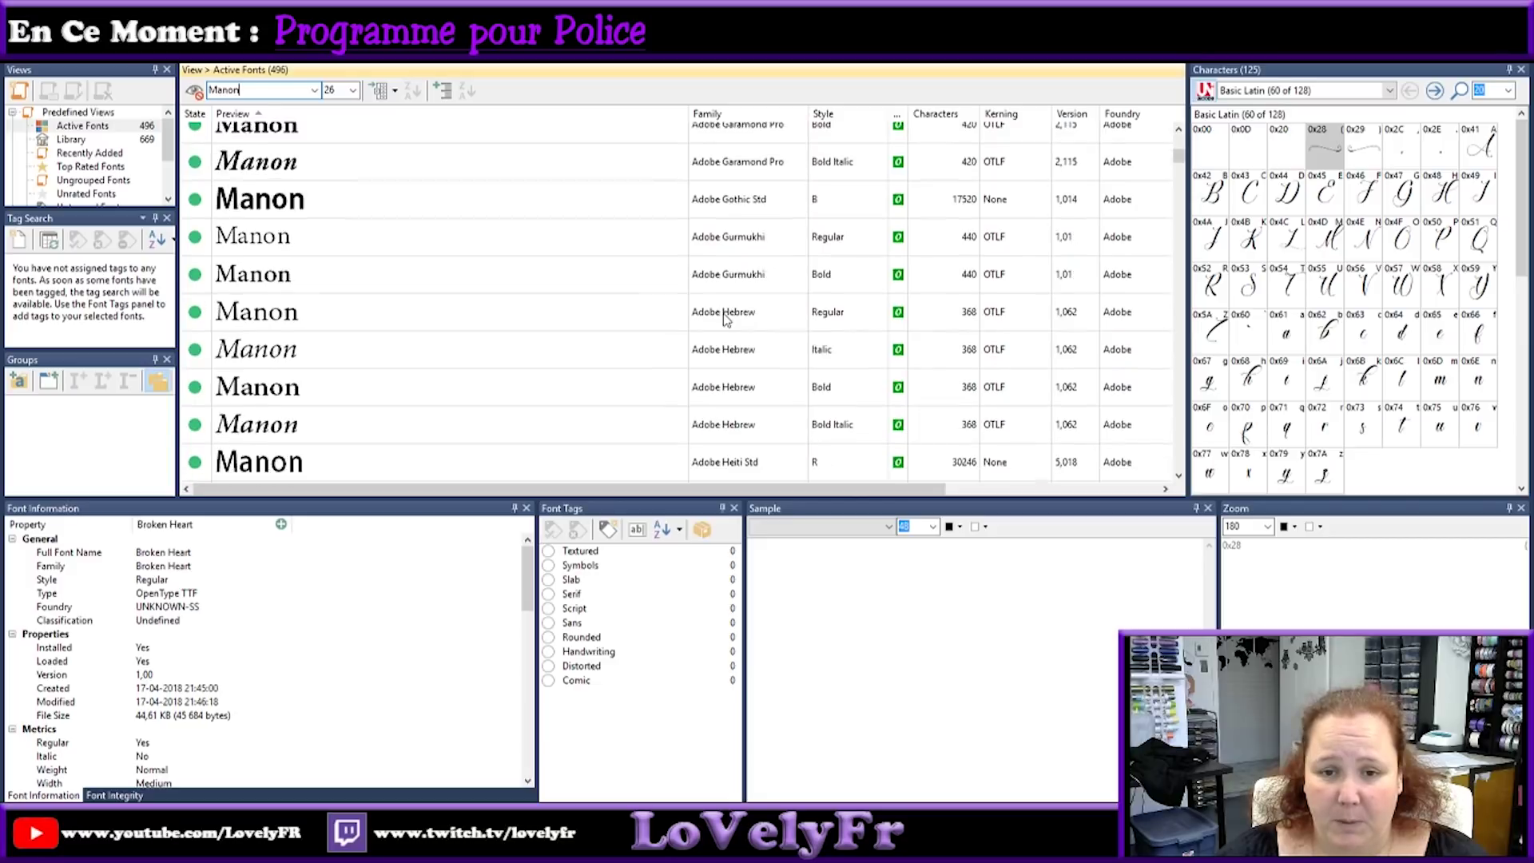
pyautogui.scroll(-5, 726, 318)
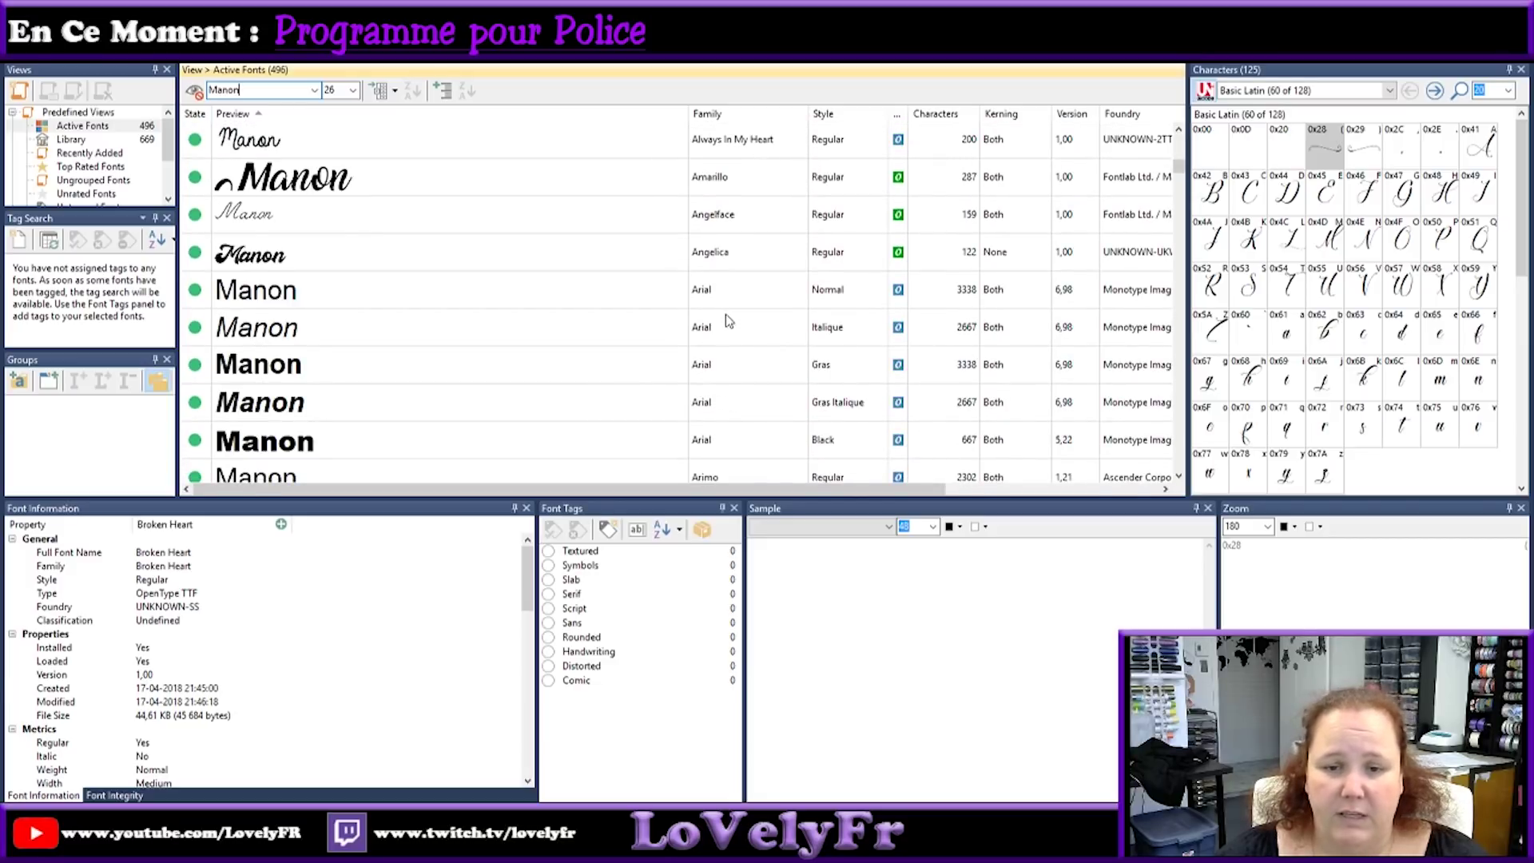
pyautogui.scroll(-10, 730, 320)
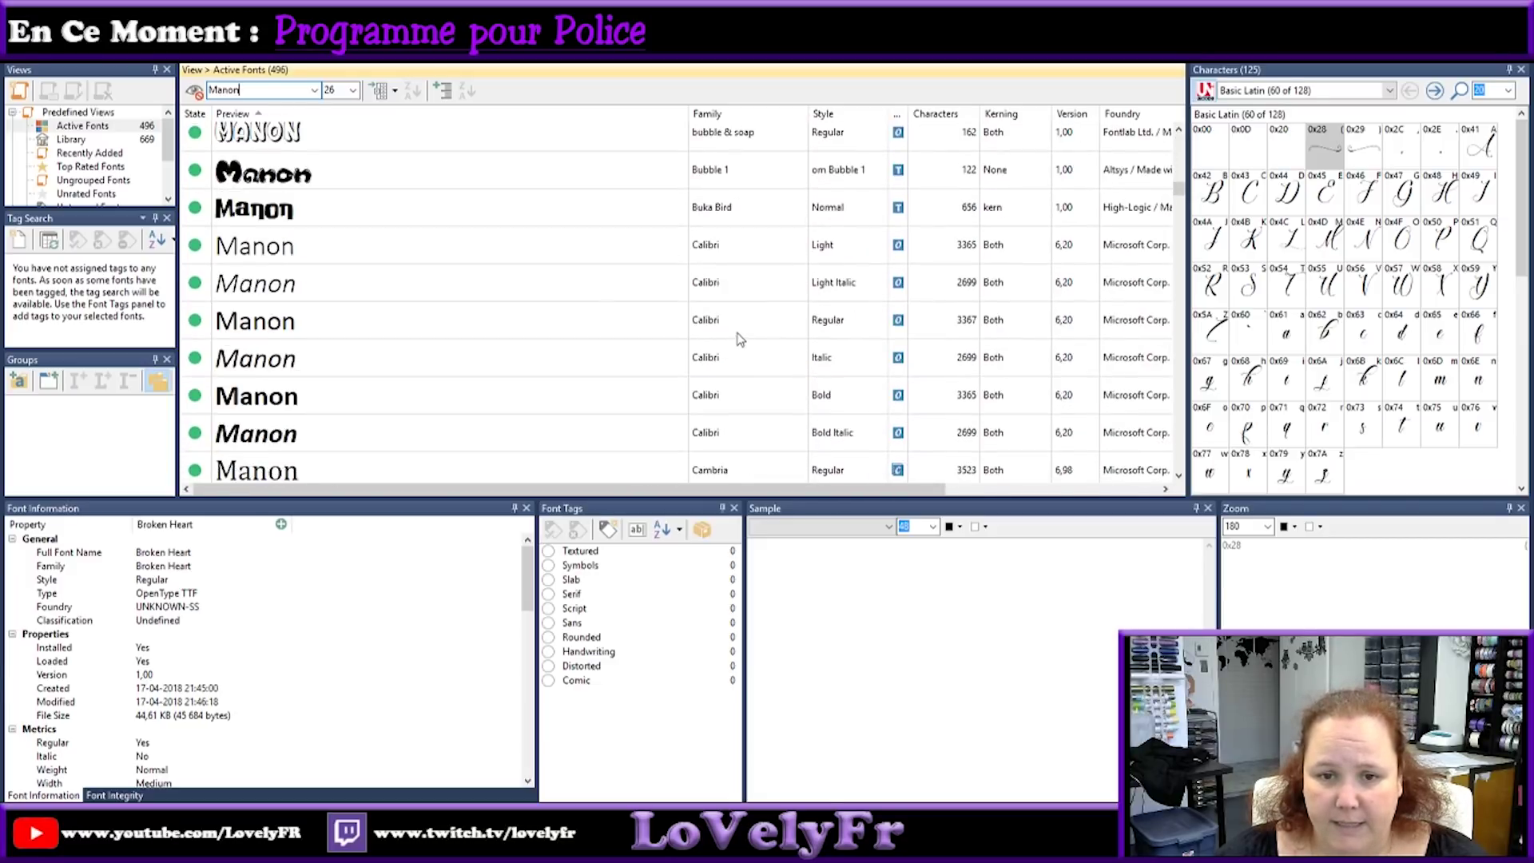
pyautogui.scroll(-12, 743, 364)
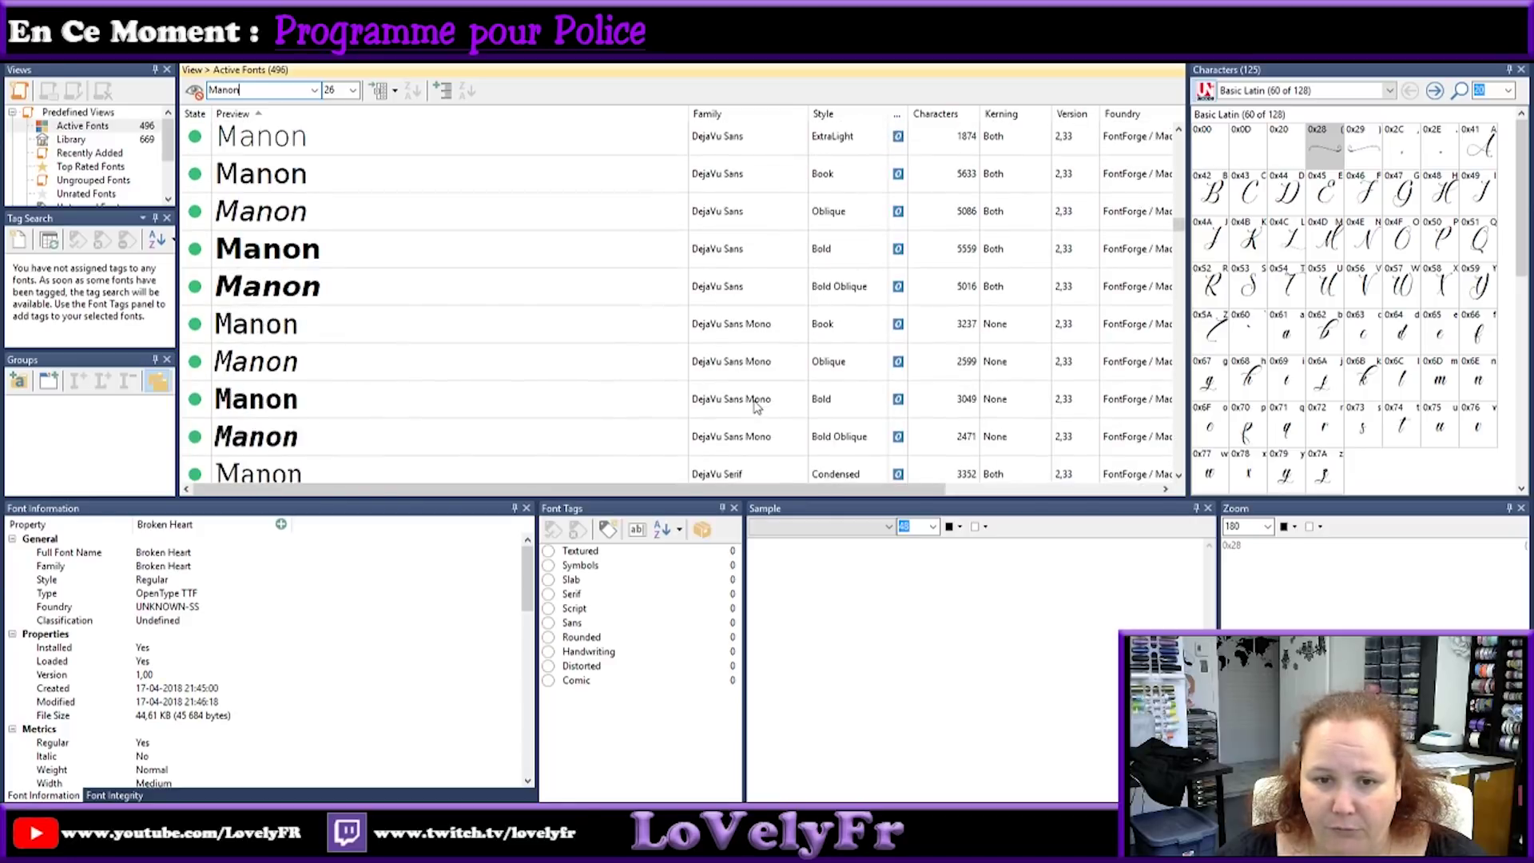
pyautogui.scroll(-12, 771, 481)
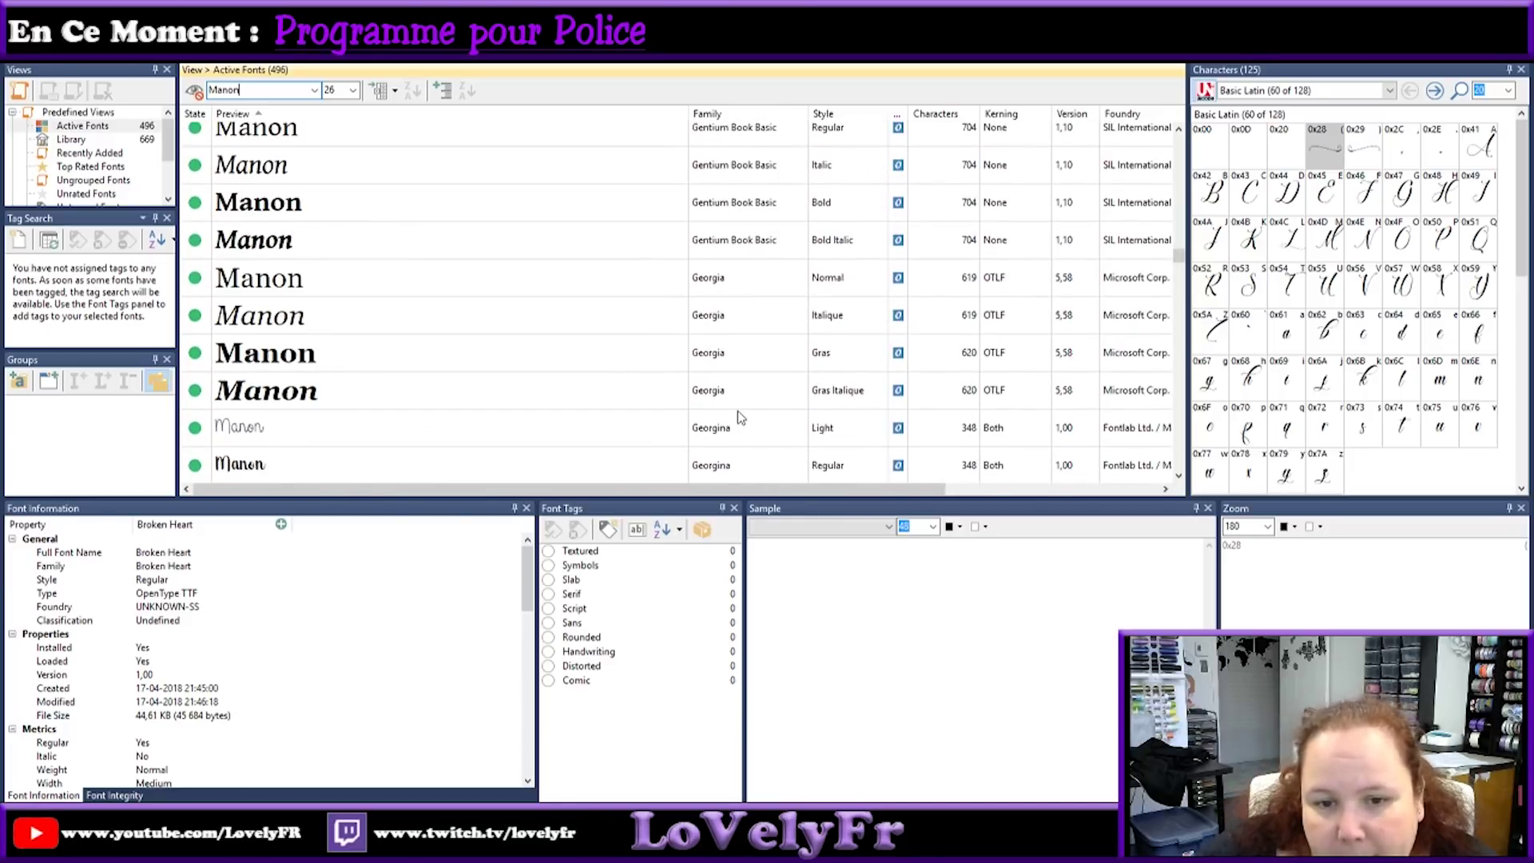
pyautogui.scroll(1, 743, 419)
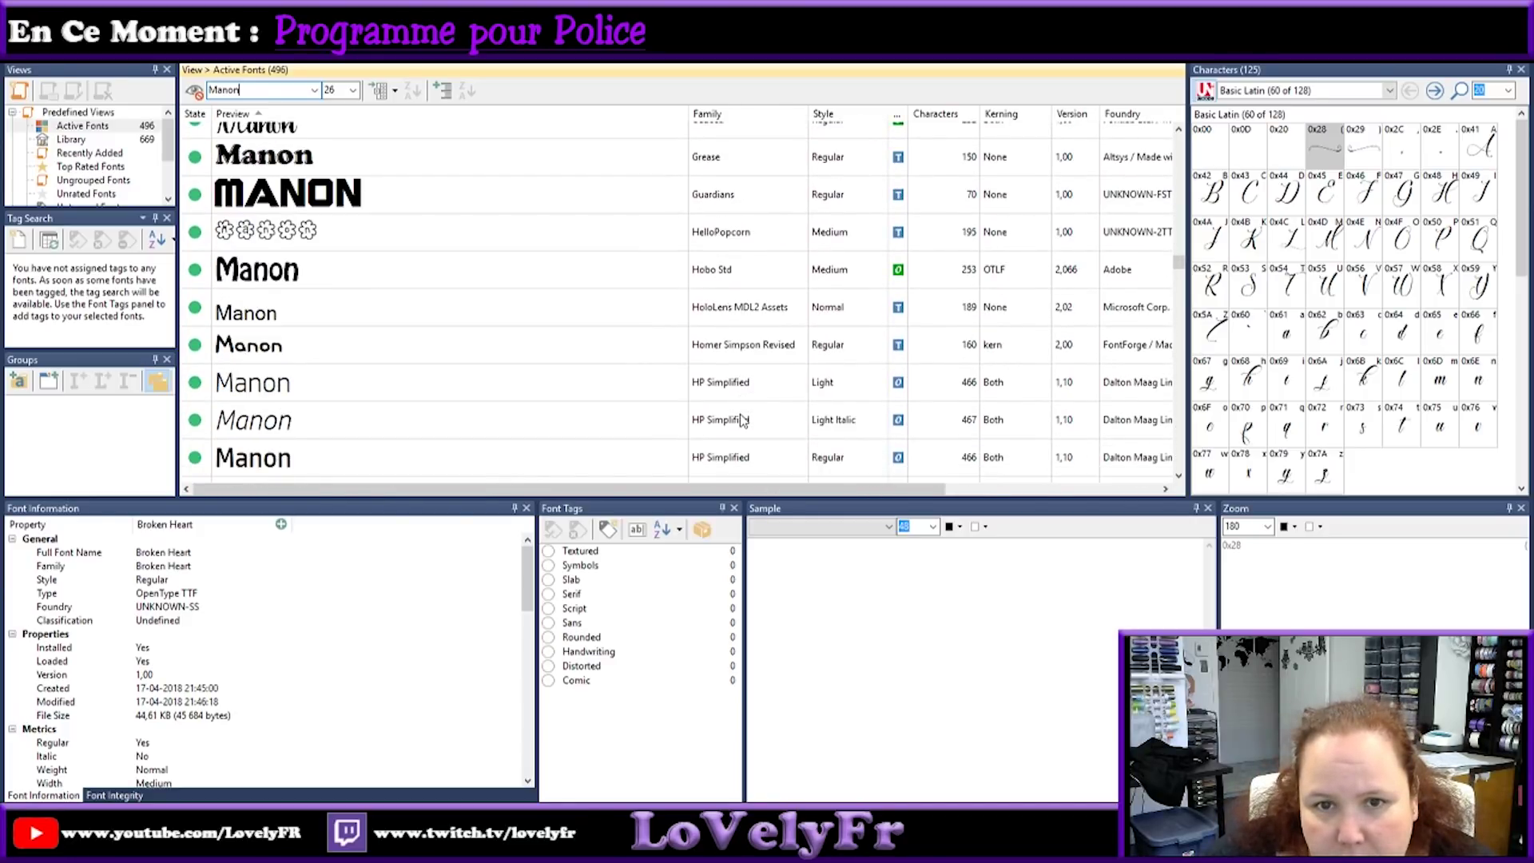
pyautogui.scroll(1, 741, 419)
pyautogui.scroll(-5, 741, 420)
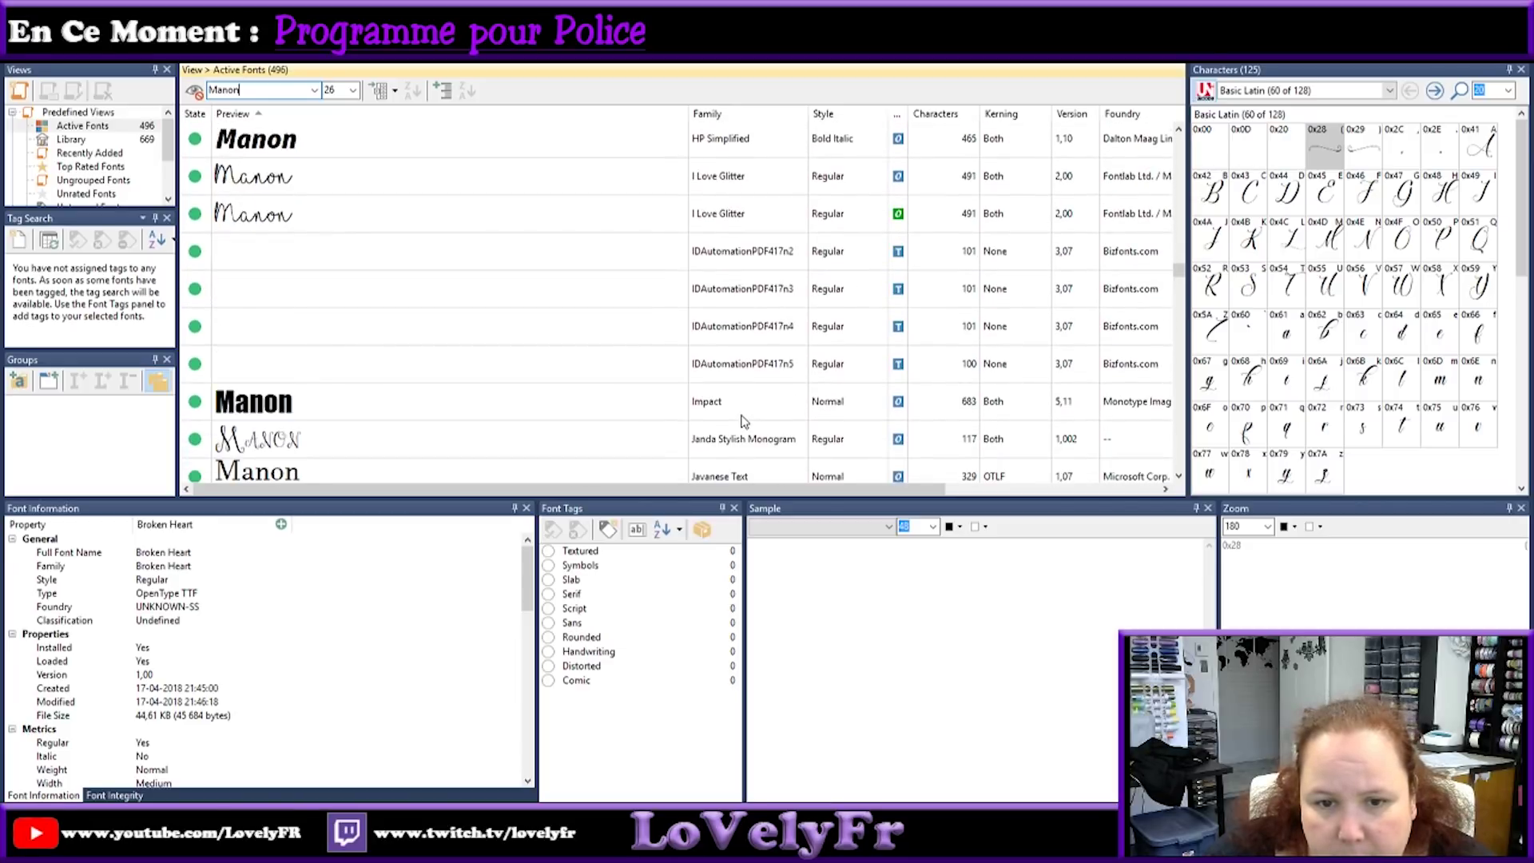
pyautogui.scroll(-4, 743, 421)
# Select the first I Love Glitter font and enter two first names joined by an underscore as sample text.
pyautogui.scroll(3, 680, 278)
pyautogui.scroll(1, 675, 160)
pyautogui.click(731, 175)
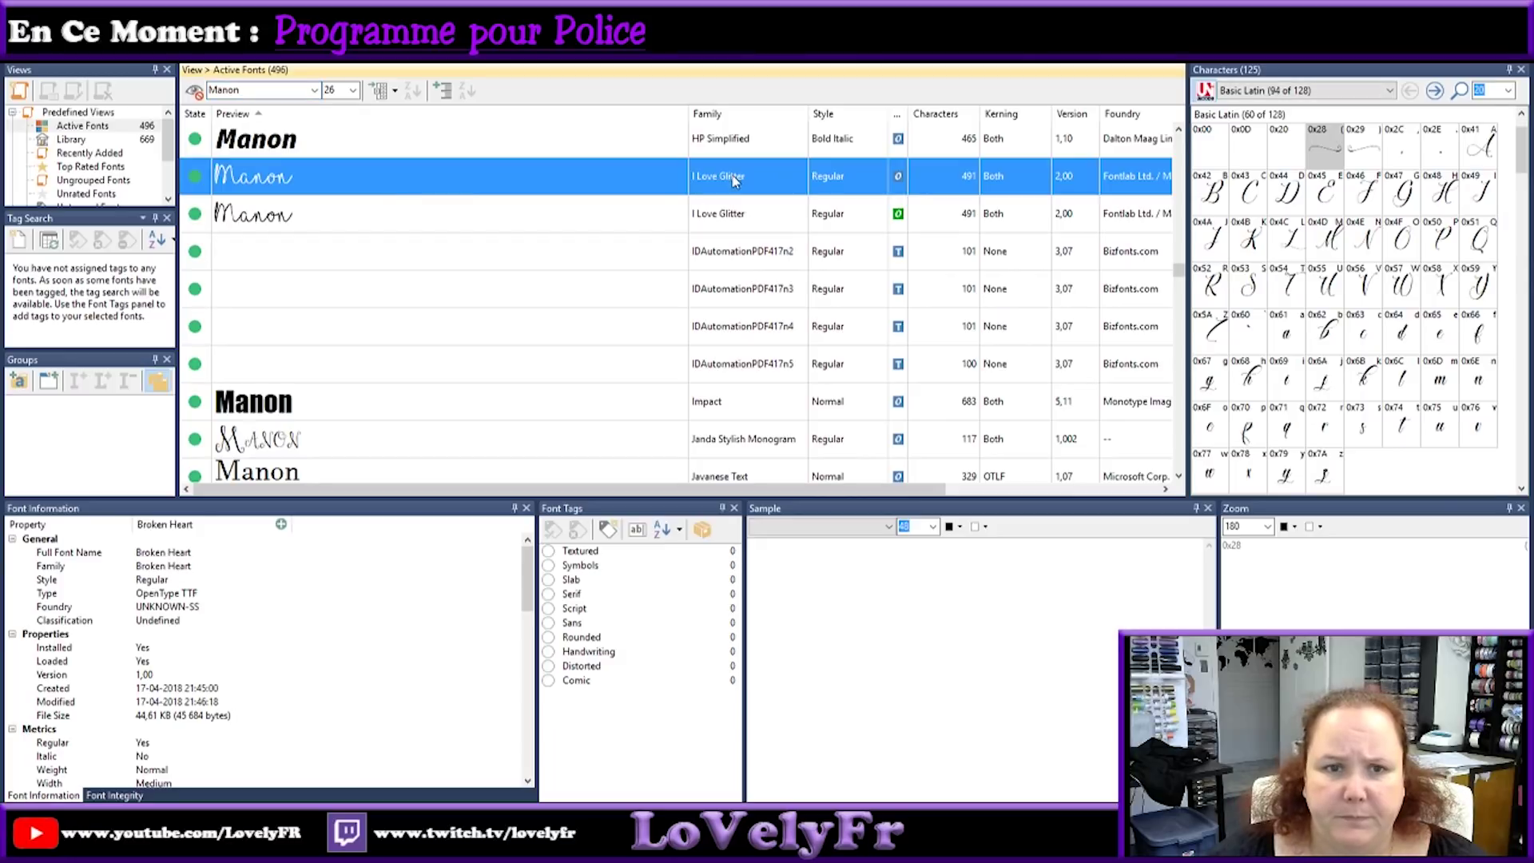
pyautogui.doubleClick(262, 90)
pyautogui.click(818, 569)
pyautogui.write('Manon_Pascal')
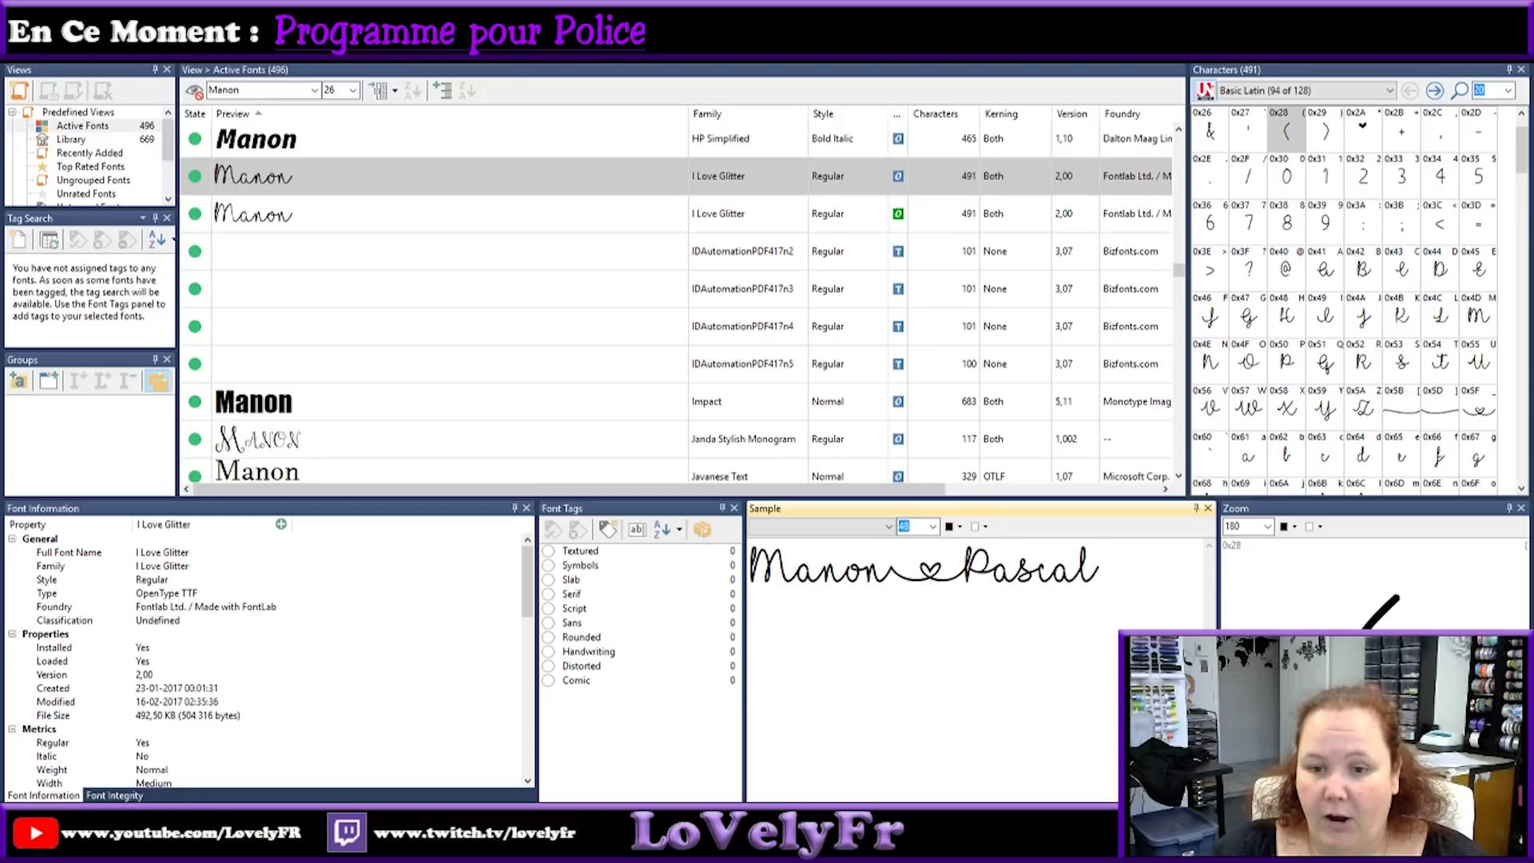
# Widen the character map, select the heart underscore glyph 0x5F and compare it with the connector between the sample names.
pyautogui.click(933, 583)
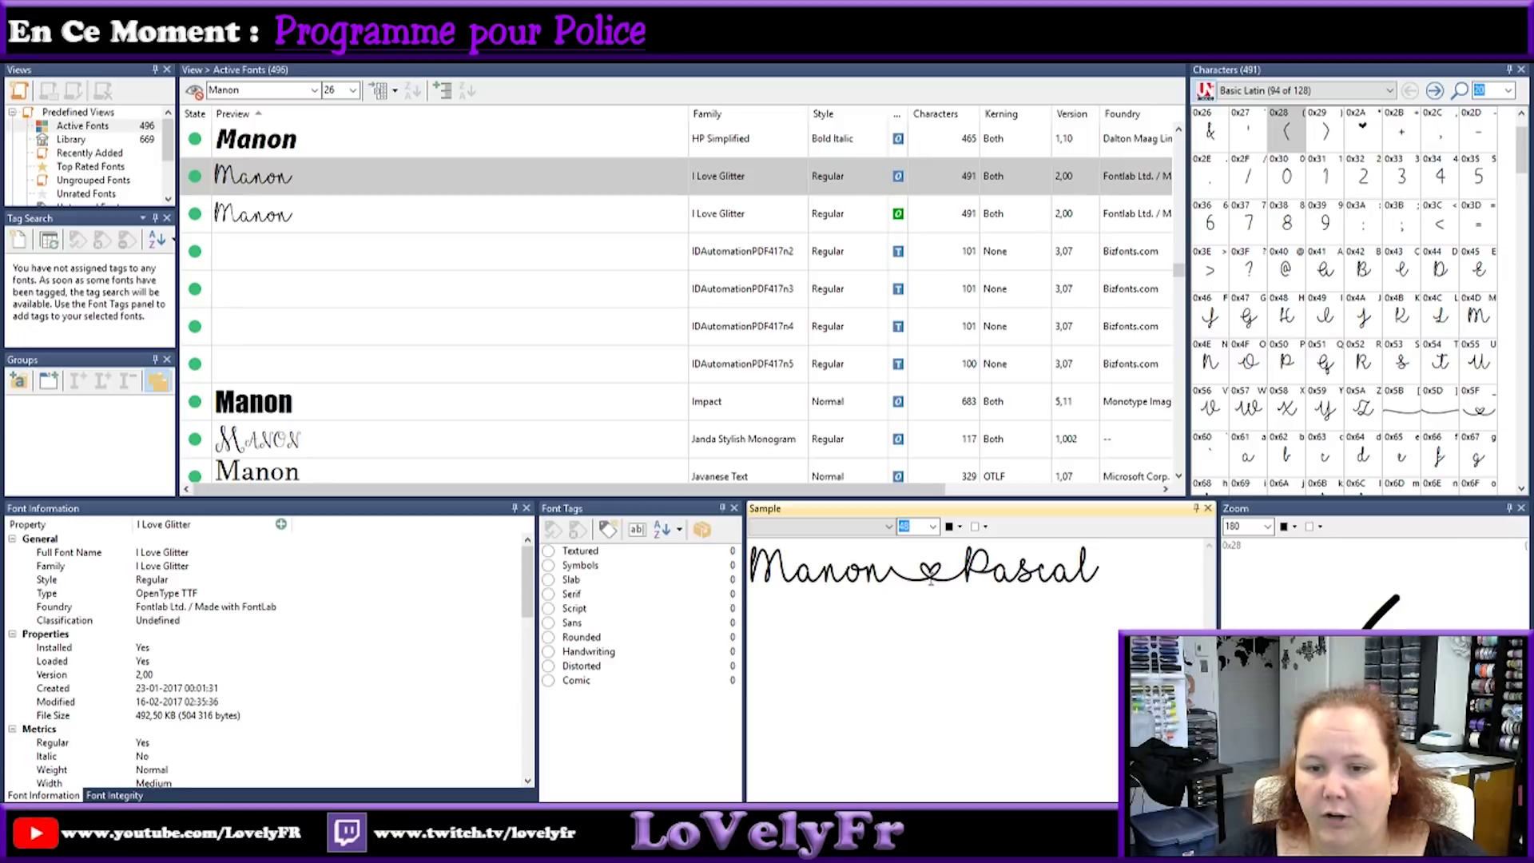
pyautogui.hotkey('shift', 'Left')
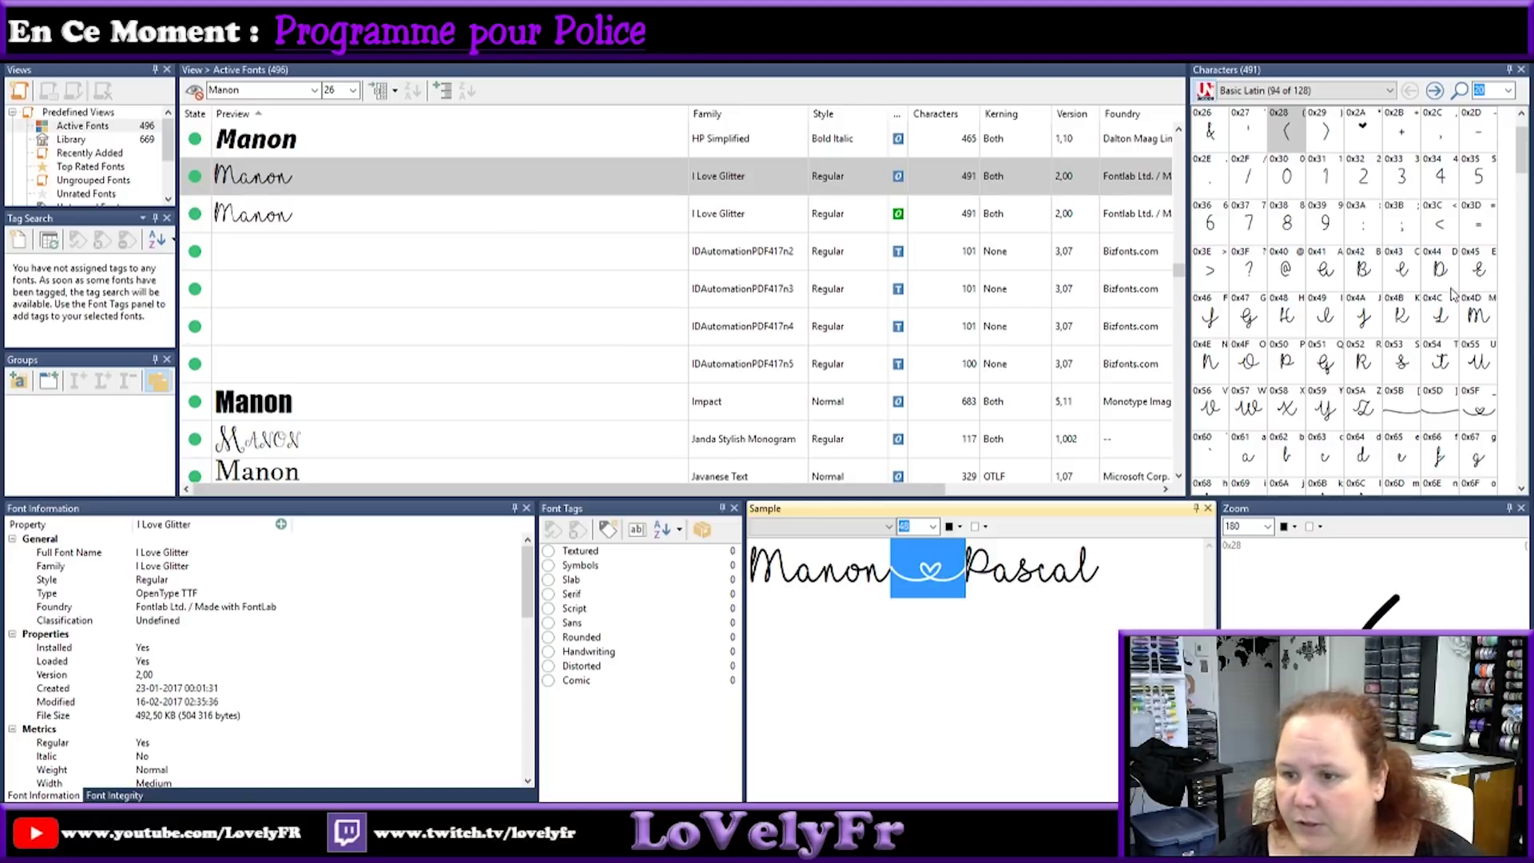
pyautogui.scroll(2, 1452, 294)
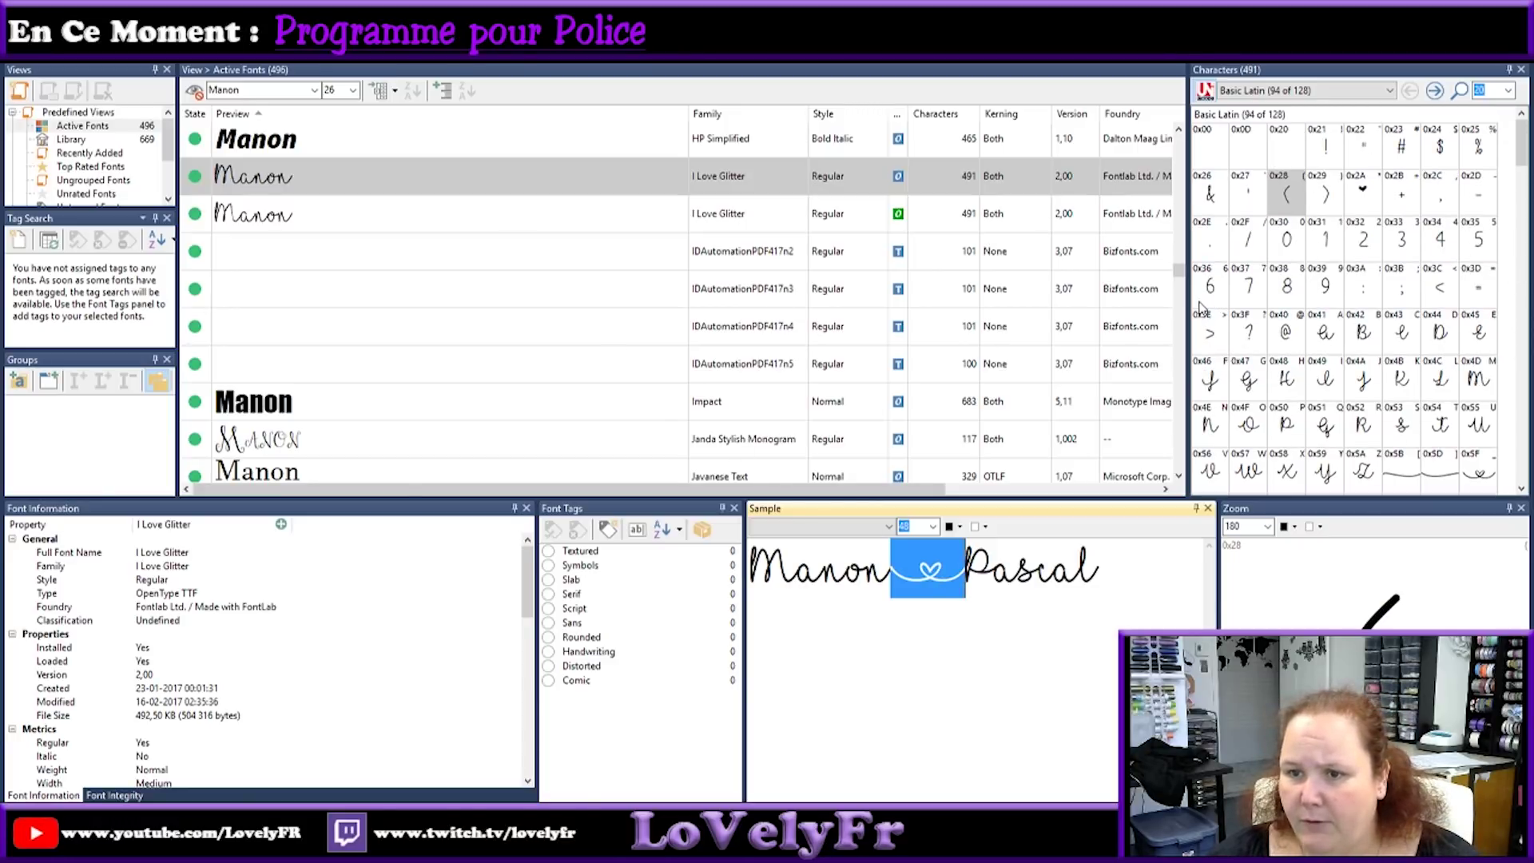
pyautogui.moveTo(1189, 302); pyautogui.dragTo(1072, 301)
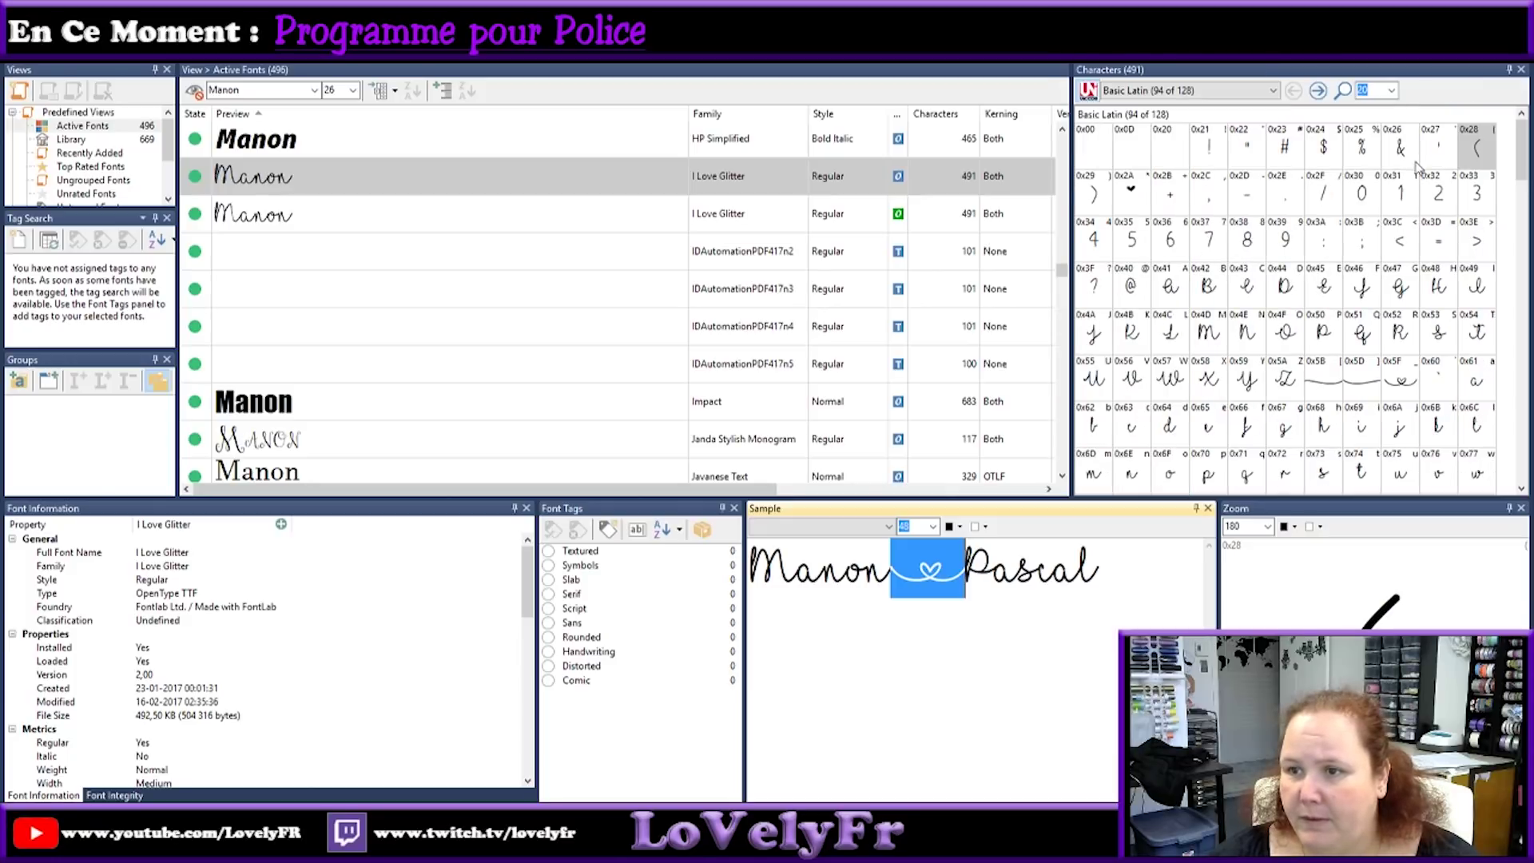
pyautogui.scroll(-10, 1460, 264)
pyautogui.moveTo(1522, 431); pyautogui.dragTo(1528, 230)
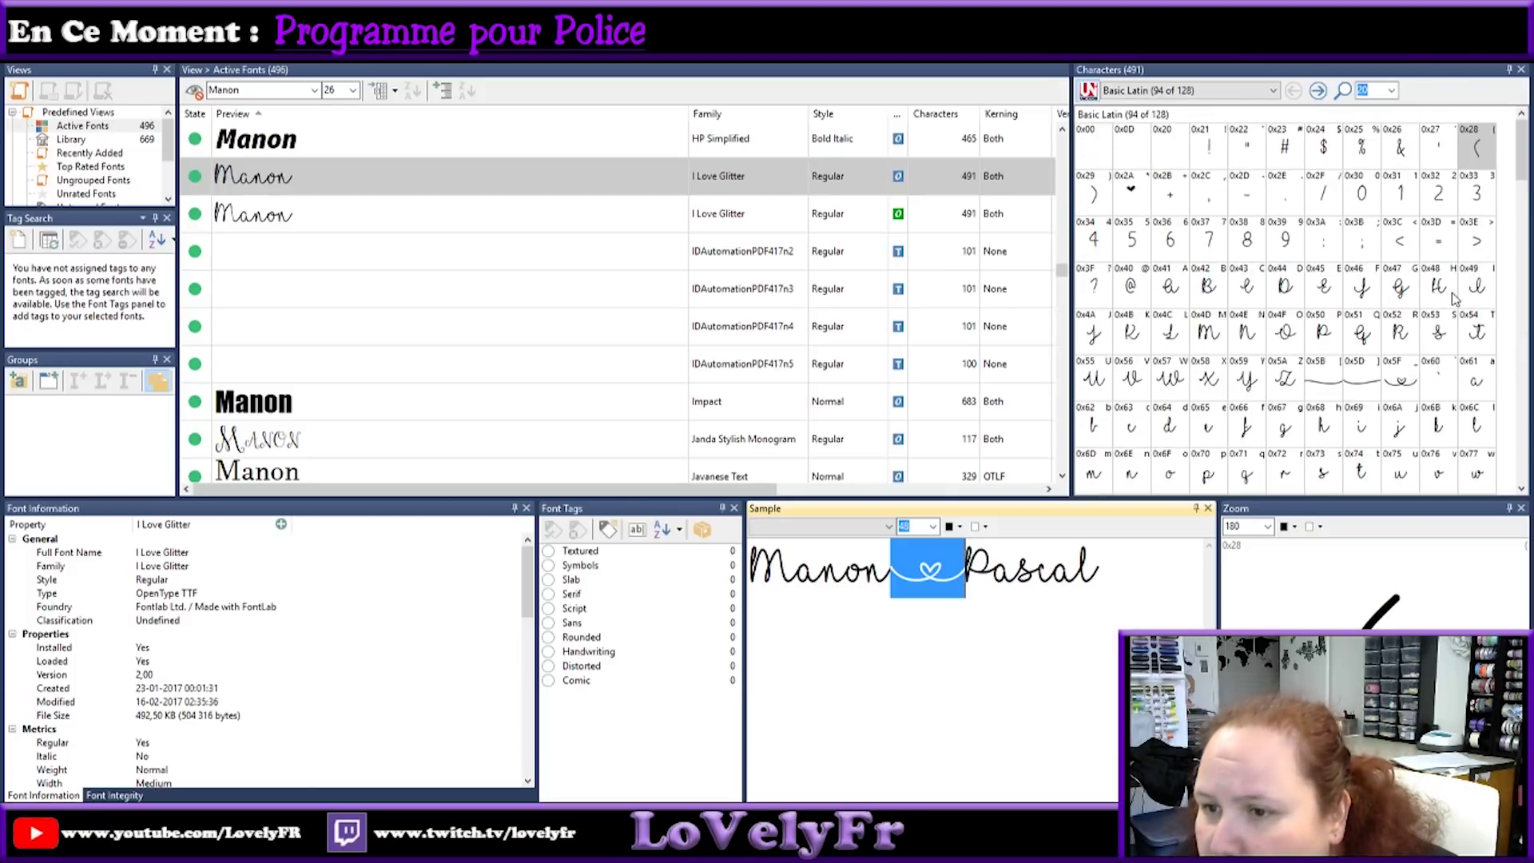
pyautogui.scroll(-1, 1460, 300)
pyautogui.click(1396, 238)
pyautogui.moveTo(1397, 240)
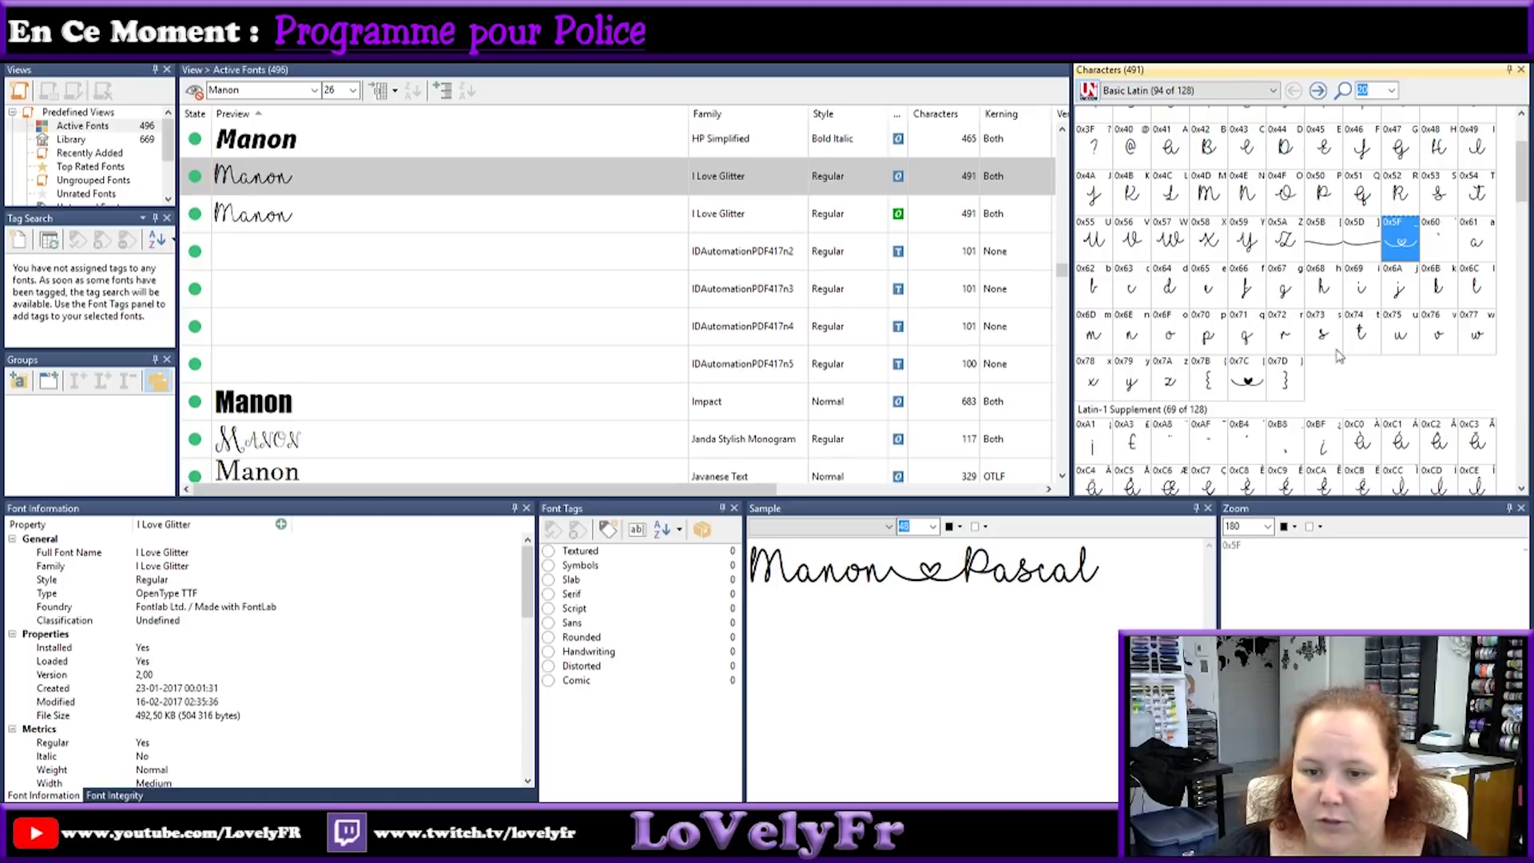
pyautogui.moveTo(893, 592); pyautogui.dragTo(981, 574)
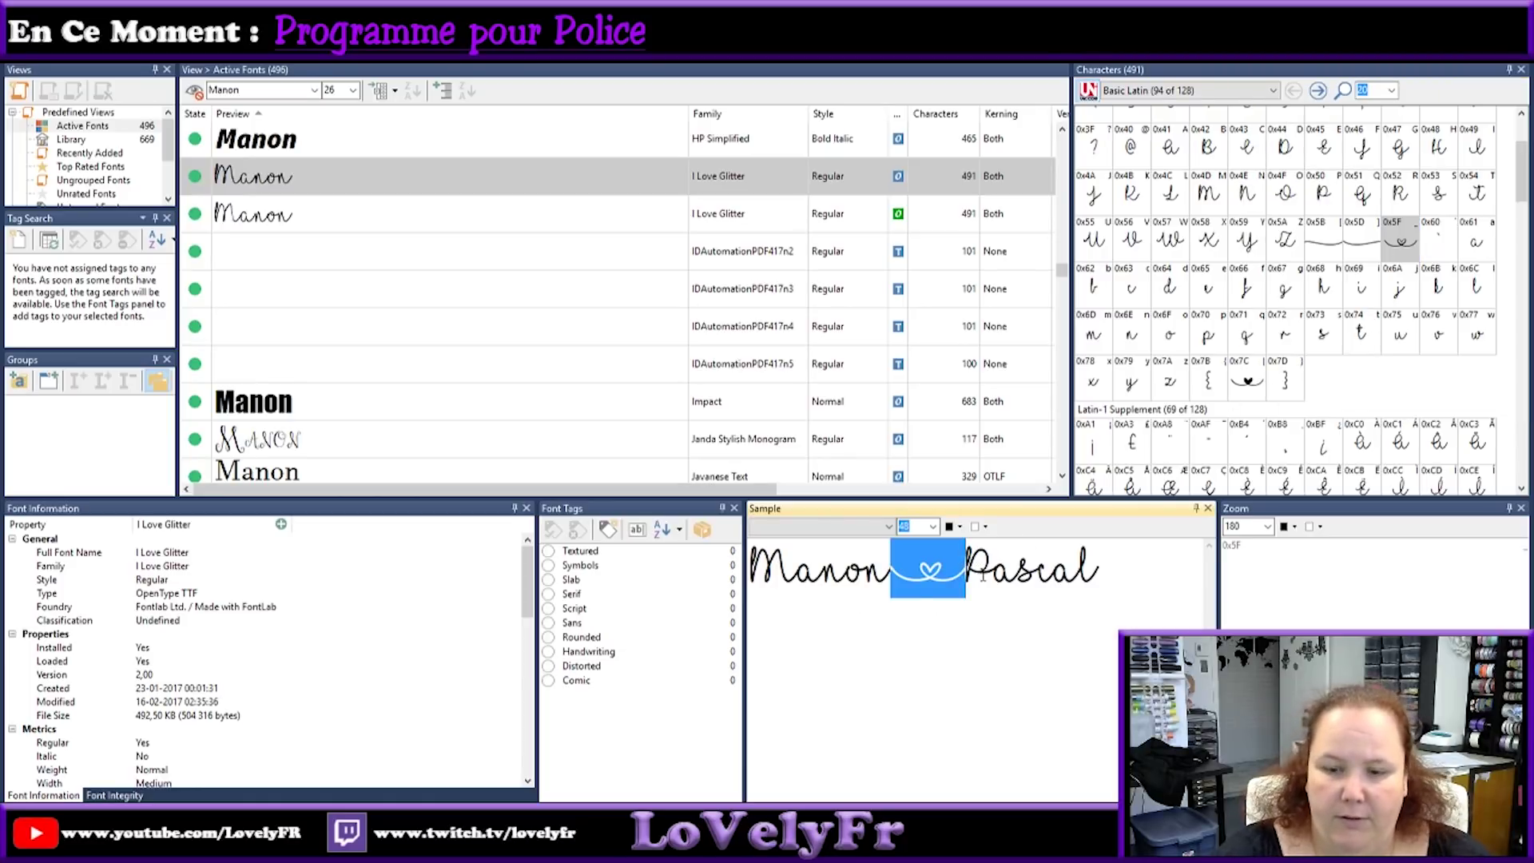
pyautogui.click(983, 576)
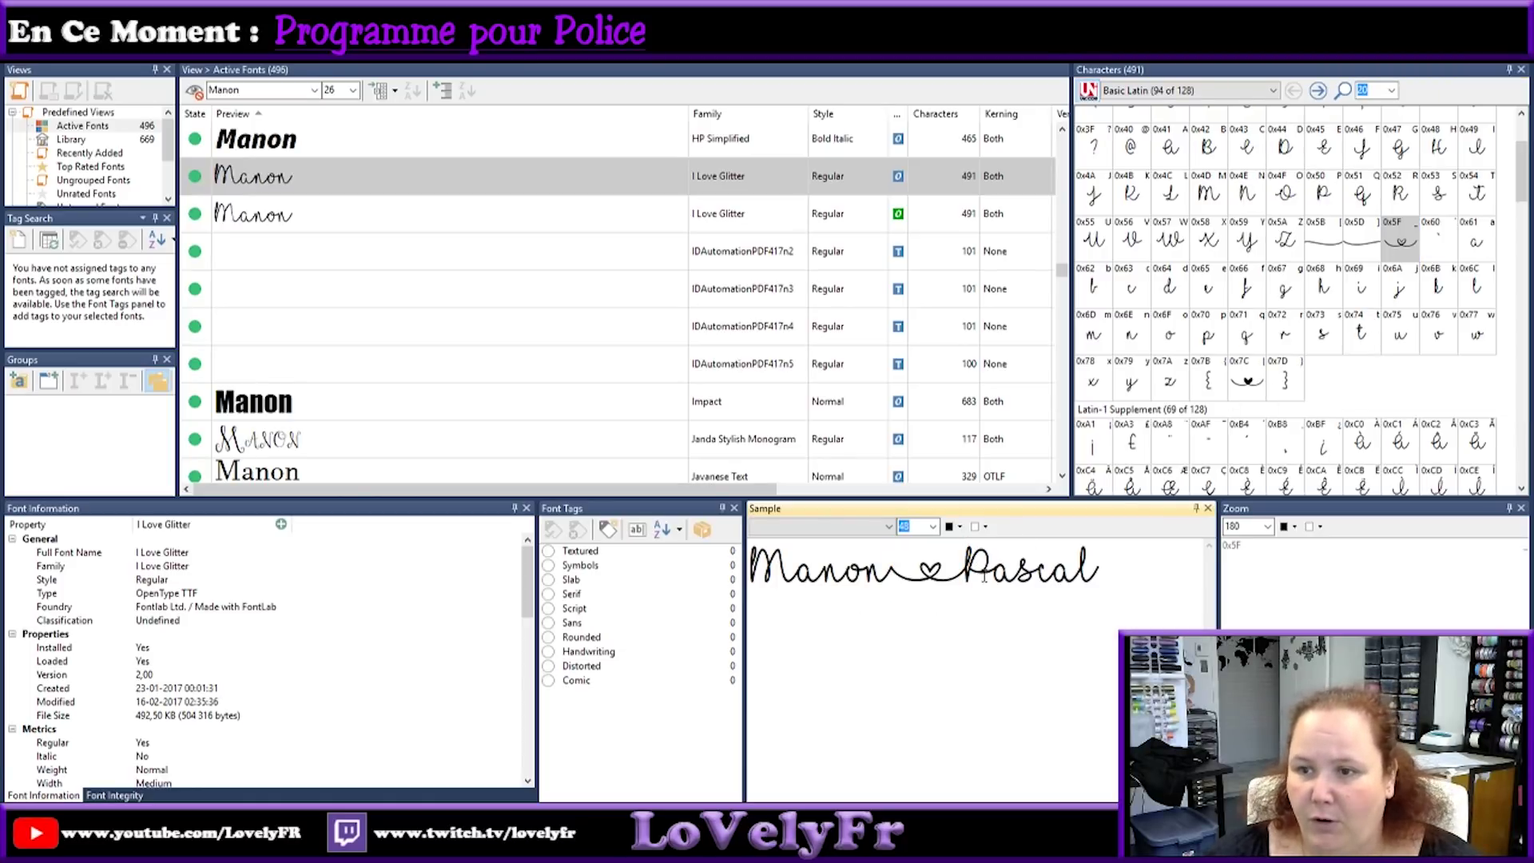
# Copy the outlined double-heart glyph 0xE02A from the Private Use Area to the clipboard.
pyautogui.scroll(-3, 1403, 363)
pyautogui.scroll(-9, 1404, 364)
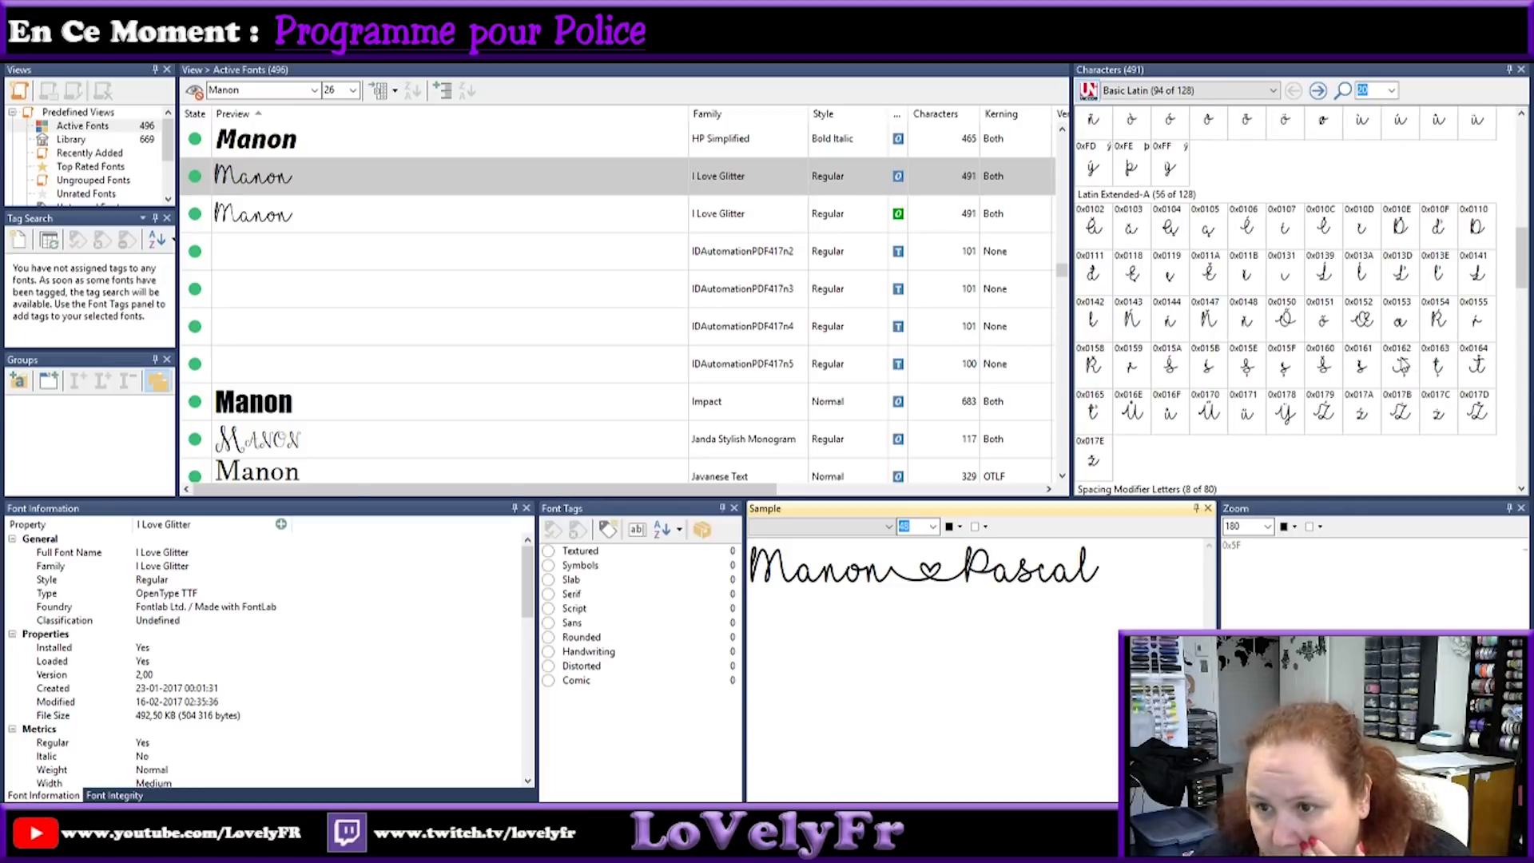
pyautogui.scroll(-3, 1402, 365)
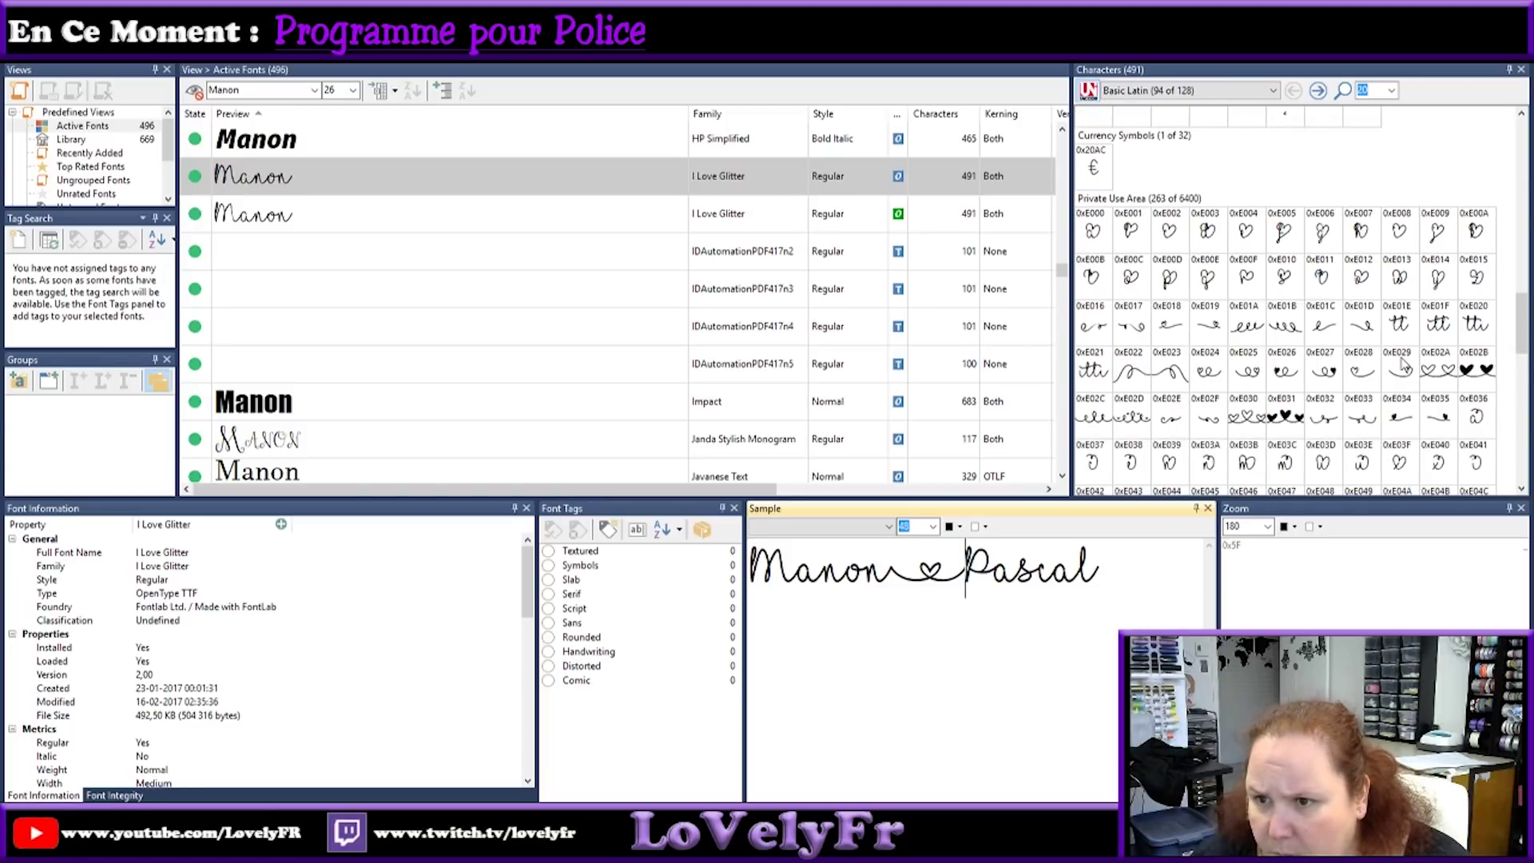
pyautogui.scroll(-3, 1398, 363)
pyautogui.click(1449, 244)
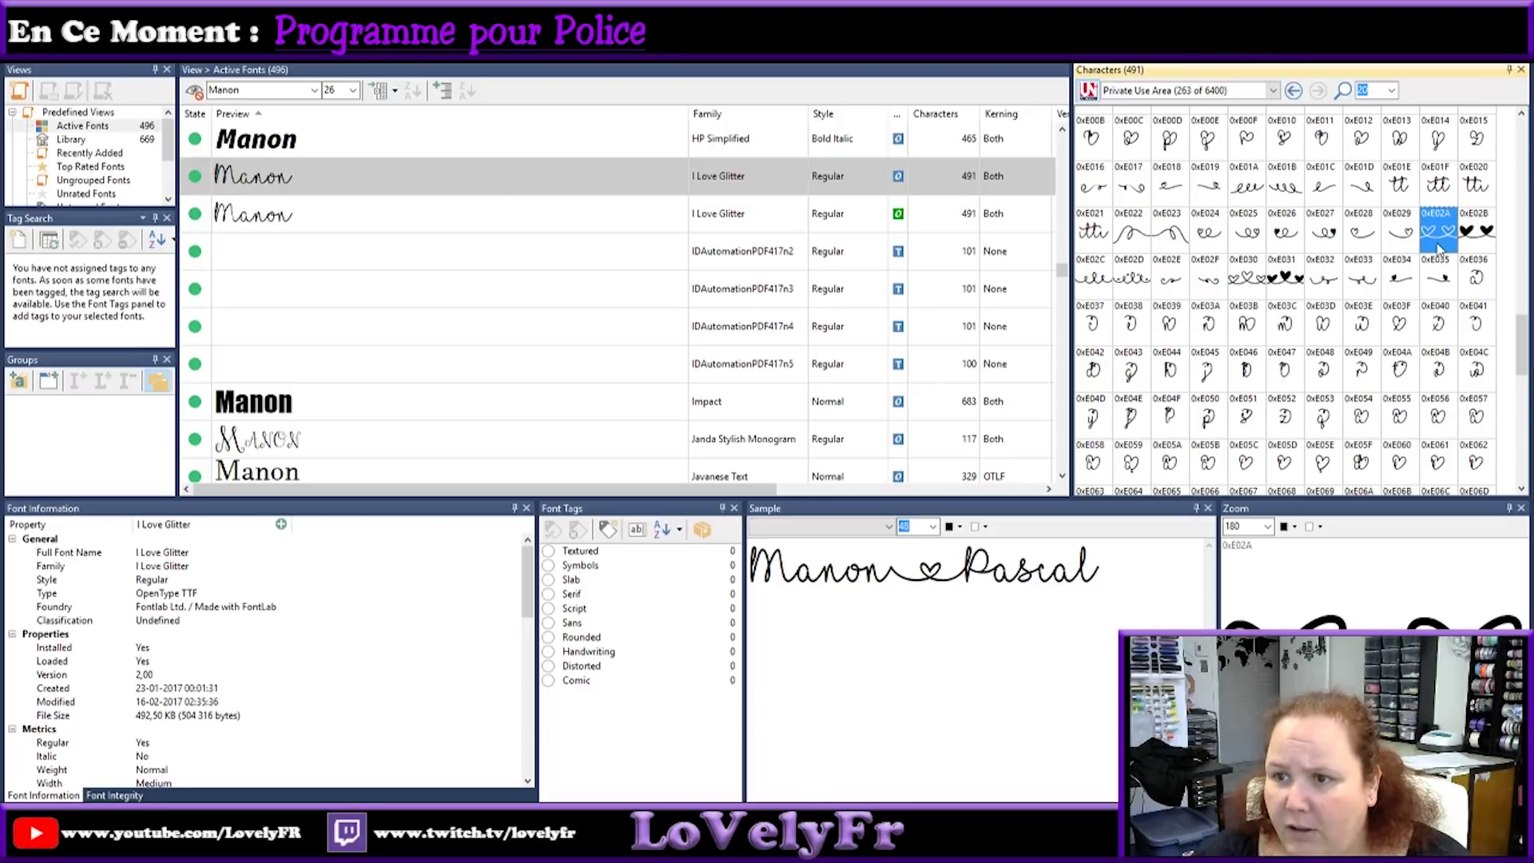
pyautogui.rightClick(1438, 237)
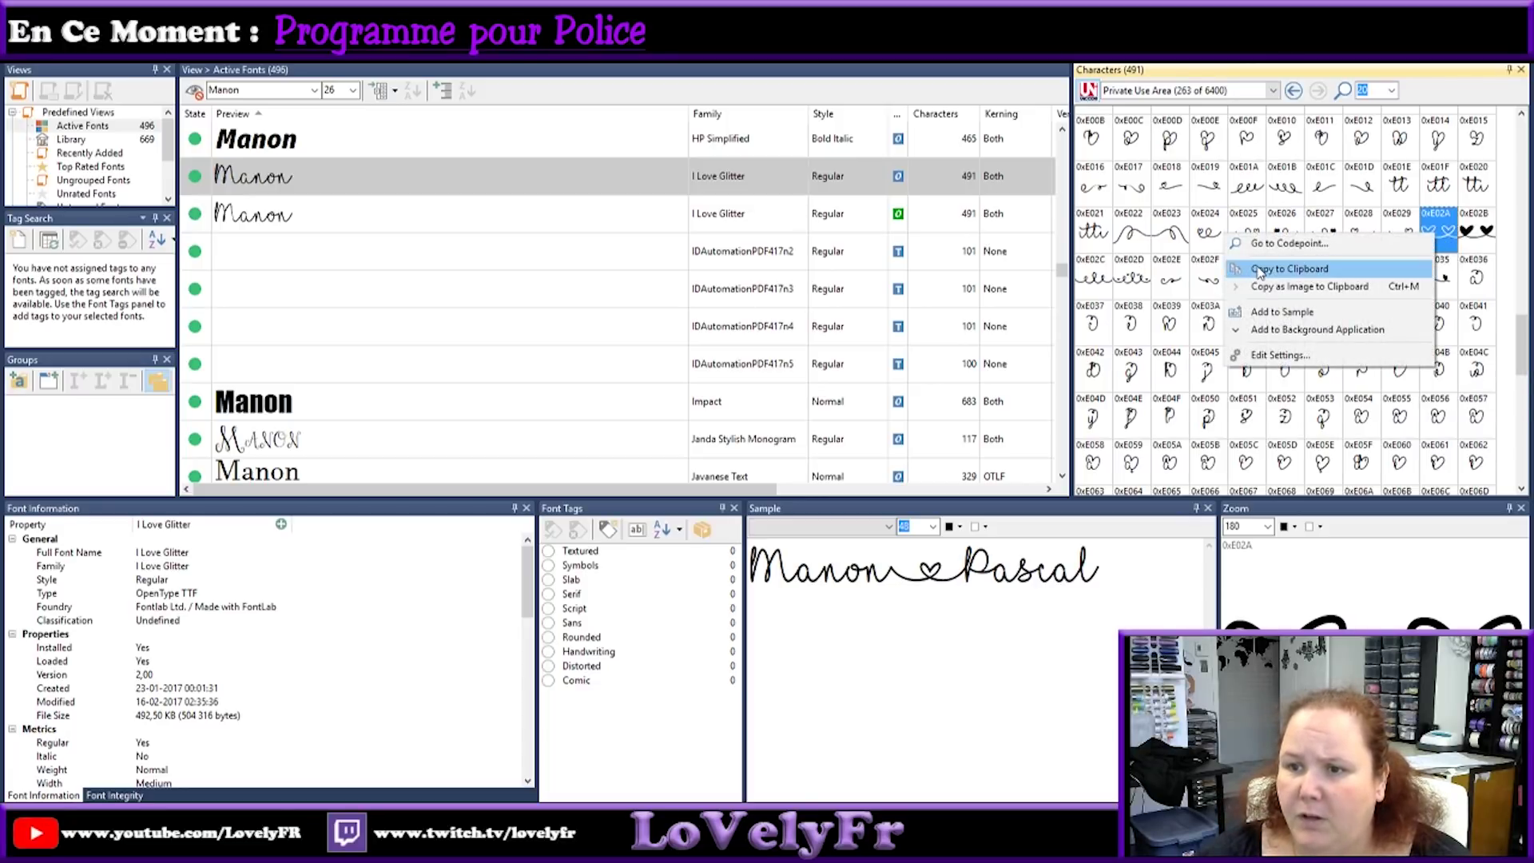
pyautogui.click(1262, 270)
# Replace the single-heart connector between the two sample names with the copied double-heart glyph.
pyautogui.moveTo(889, 577); pyautogui.dragTo(967, 577)
pyautogui.rightClick(936, 558)
pyautogui.click(954, 643)
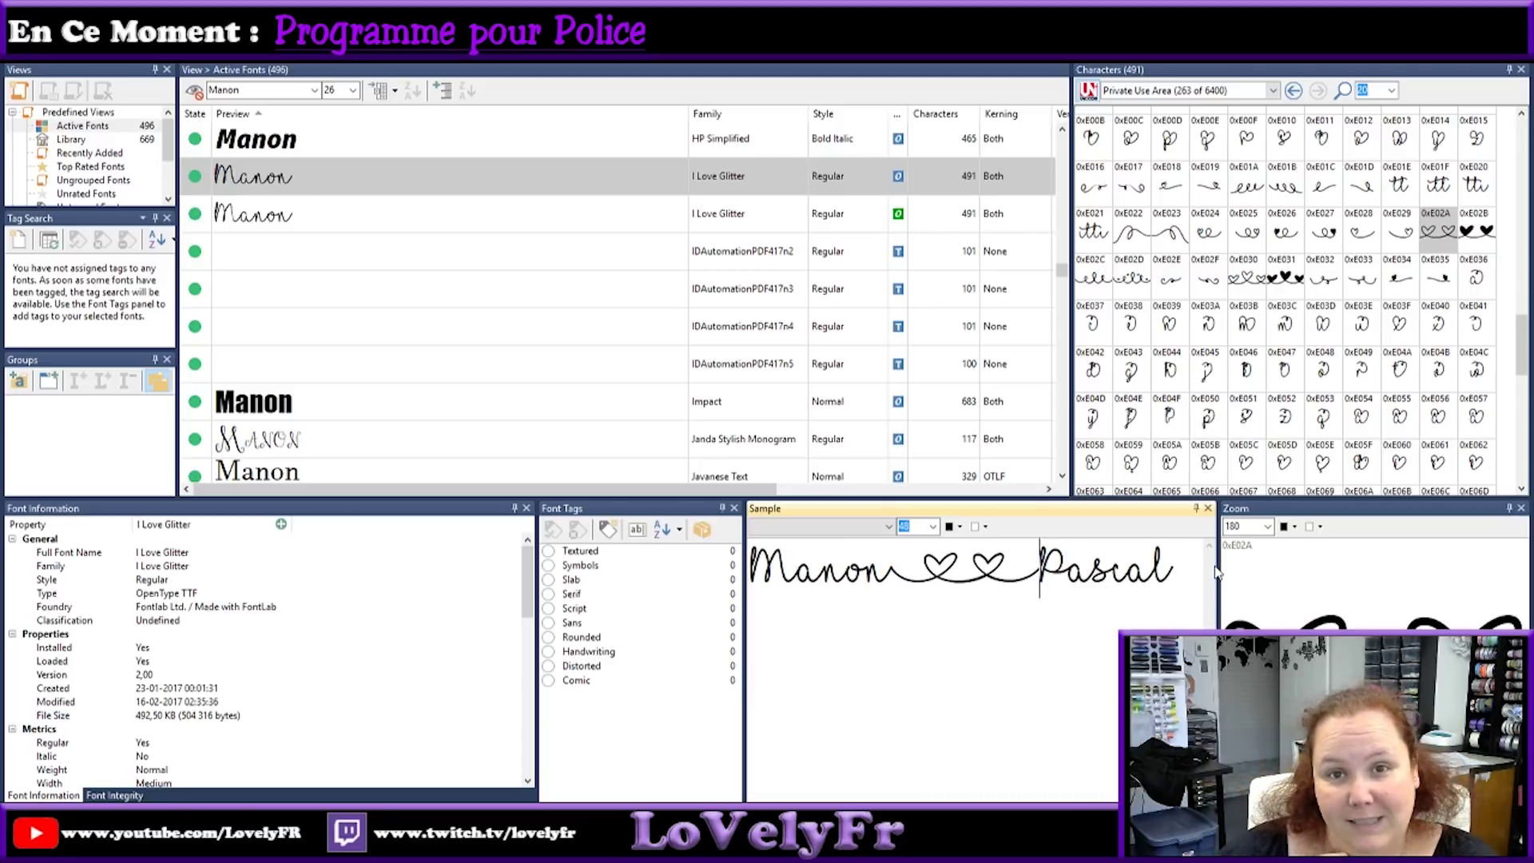
# Switch to Cricut Design Space and add a text with the two first names, replacing the space between them with an underscore.
pyautogui.hotkey('alt', 'Tab')
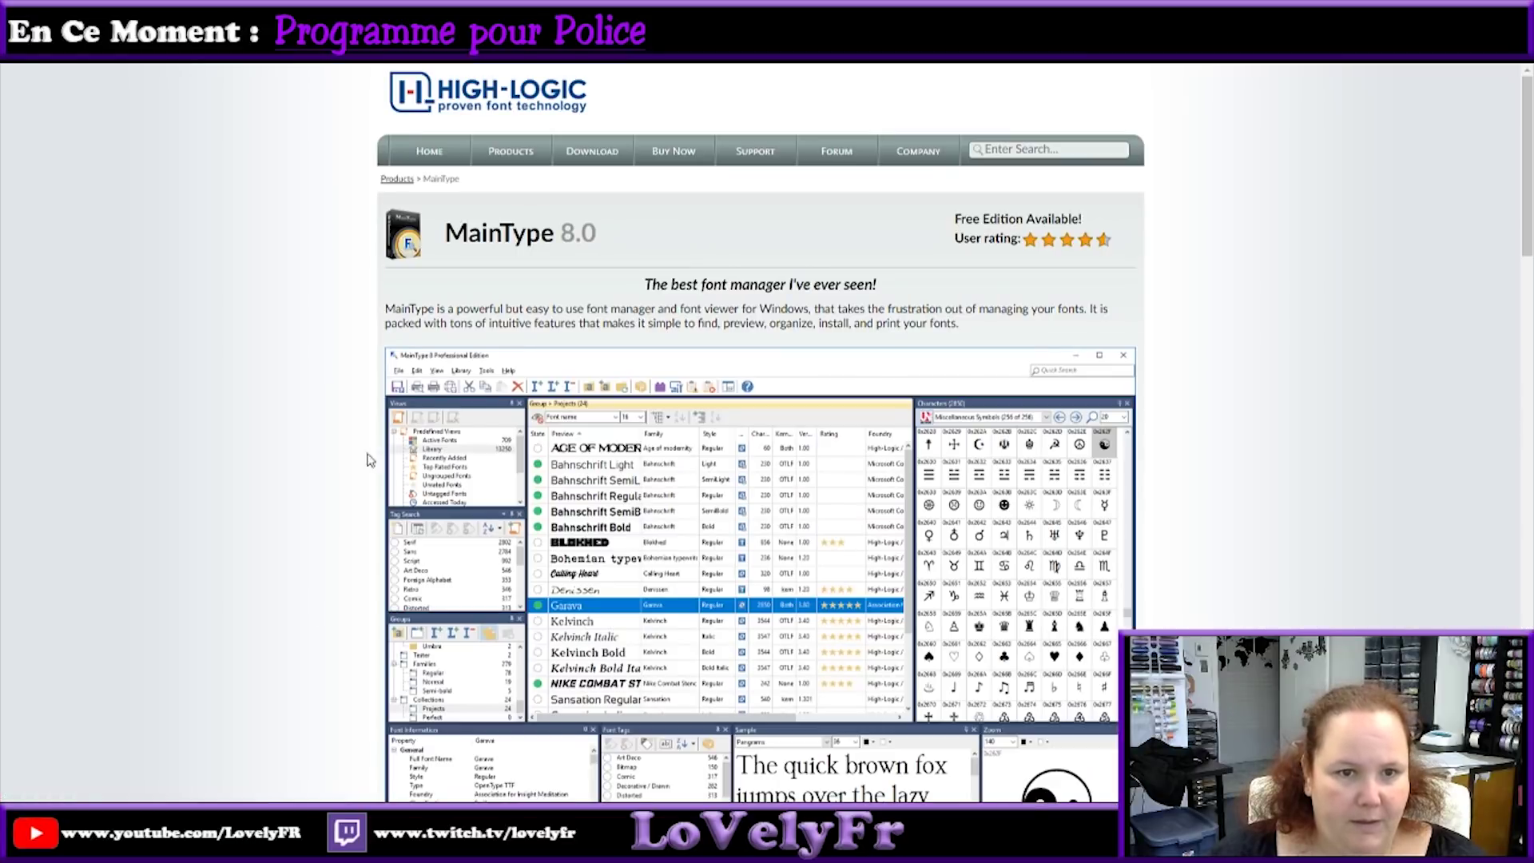
pyautogui.hotkey('alt', 'Tab')
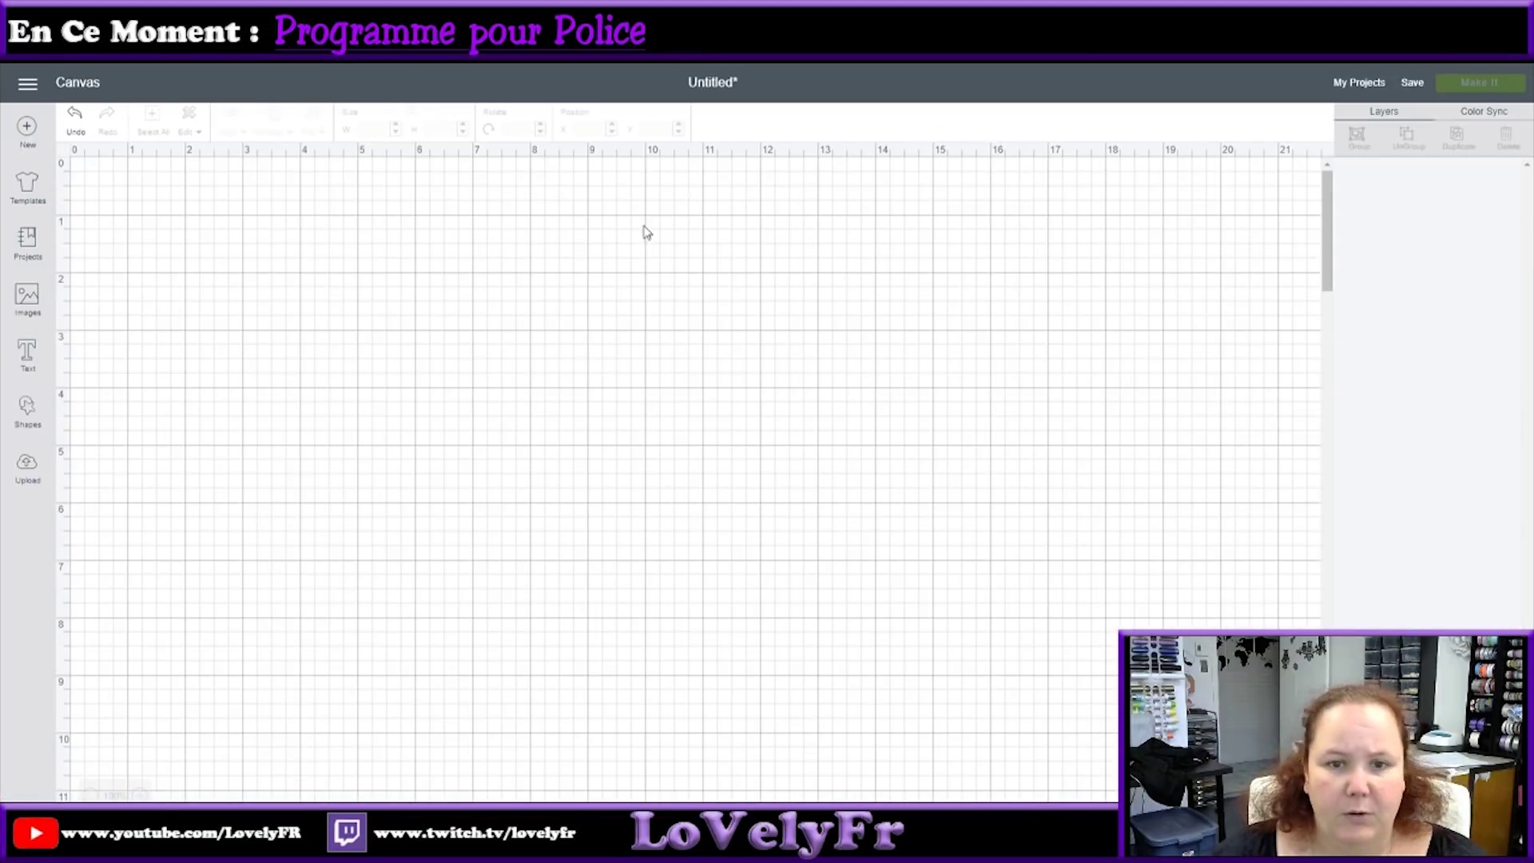
pyautogui.click(28, 357)
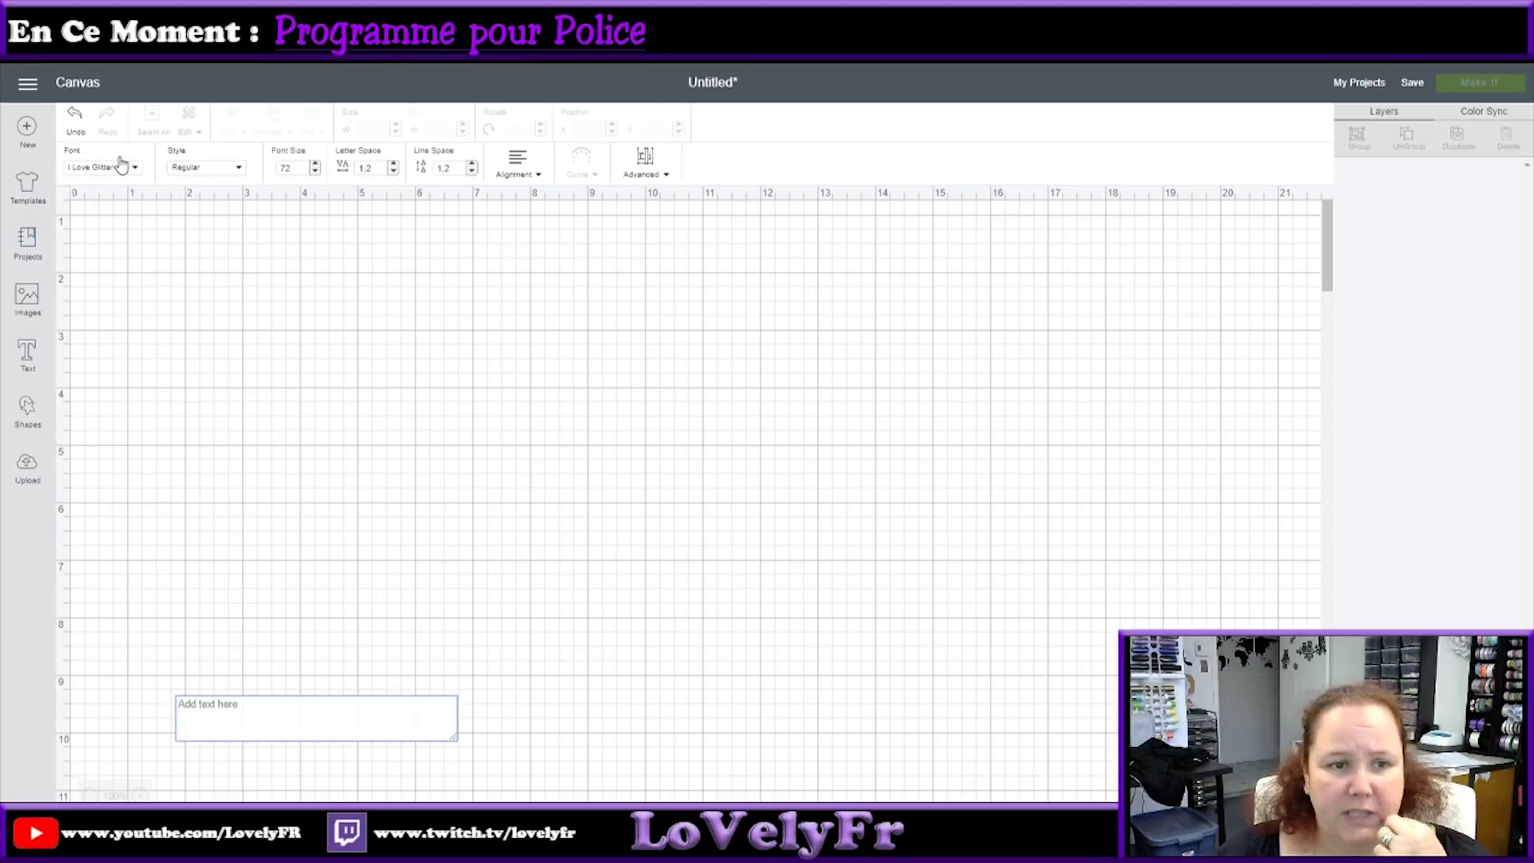
pyautogui.click(273, 719)
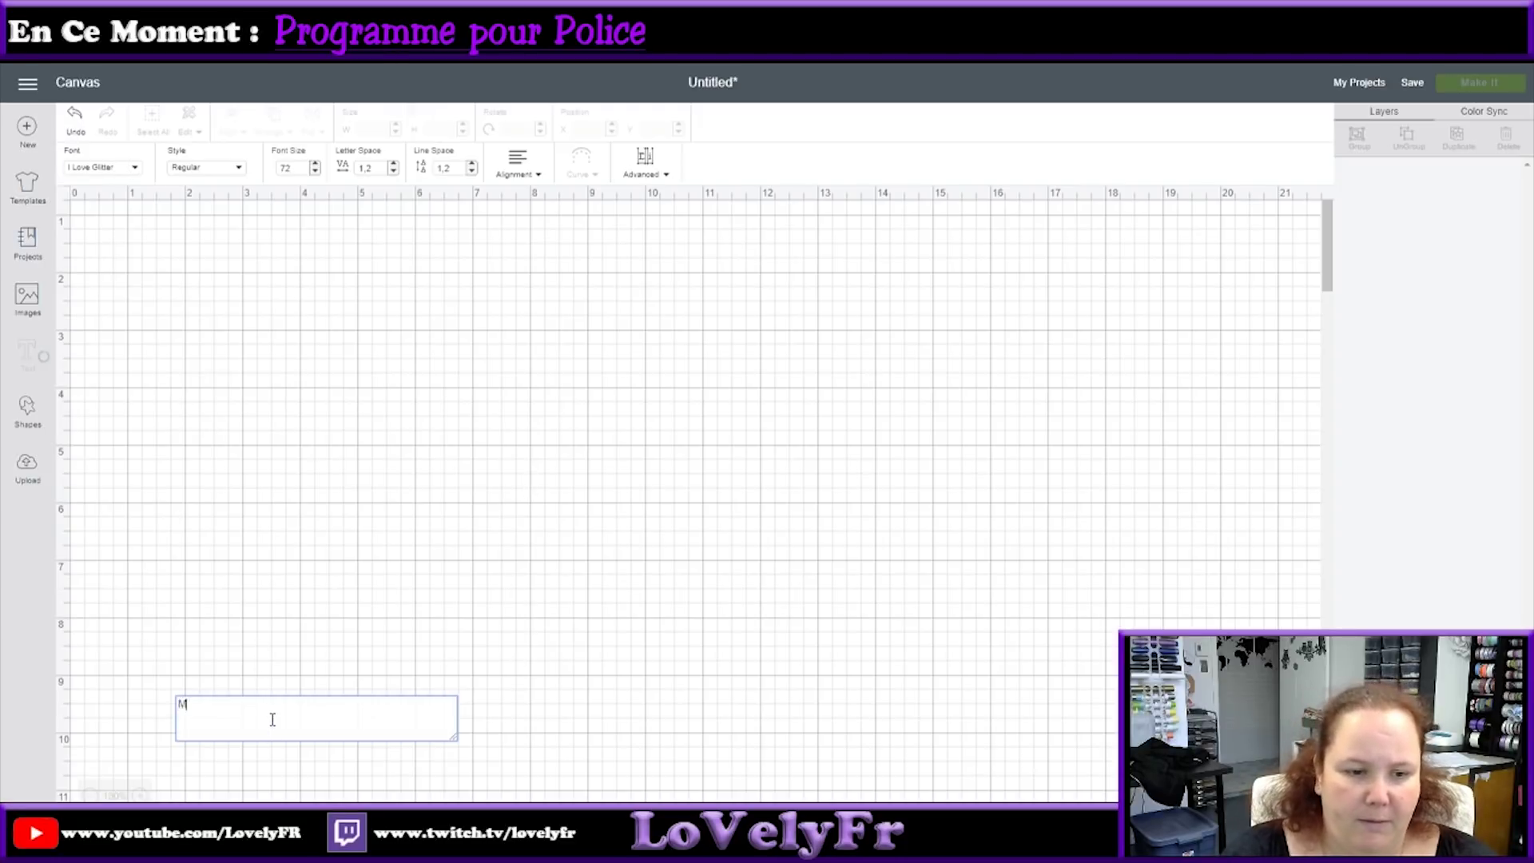
pyautogui.write('Manon Pascal')
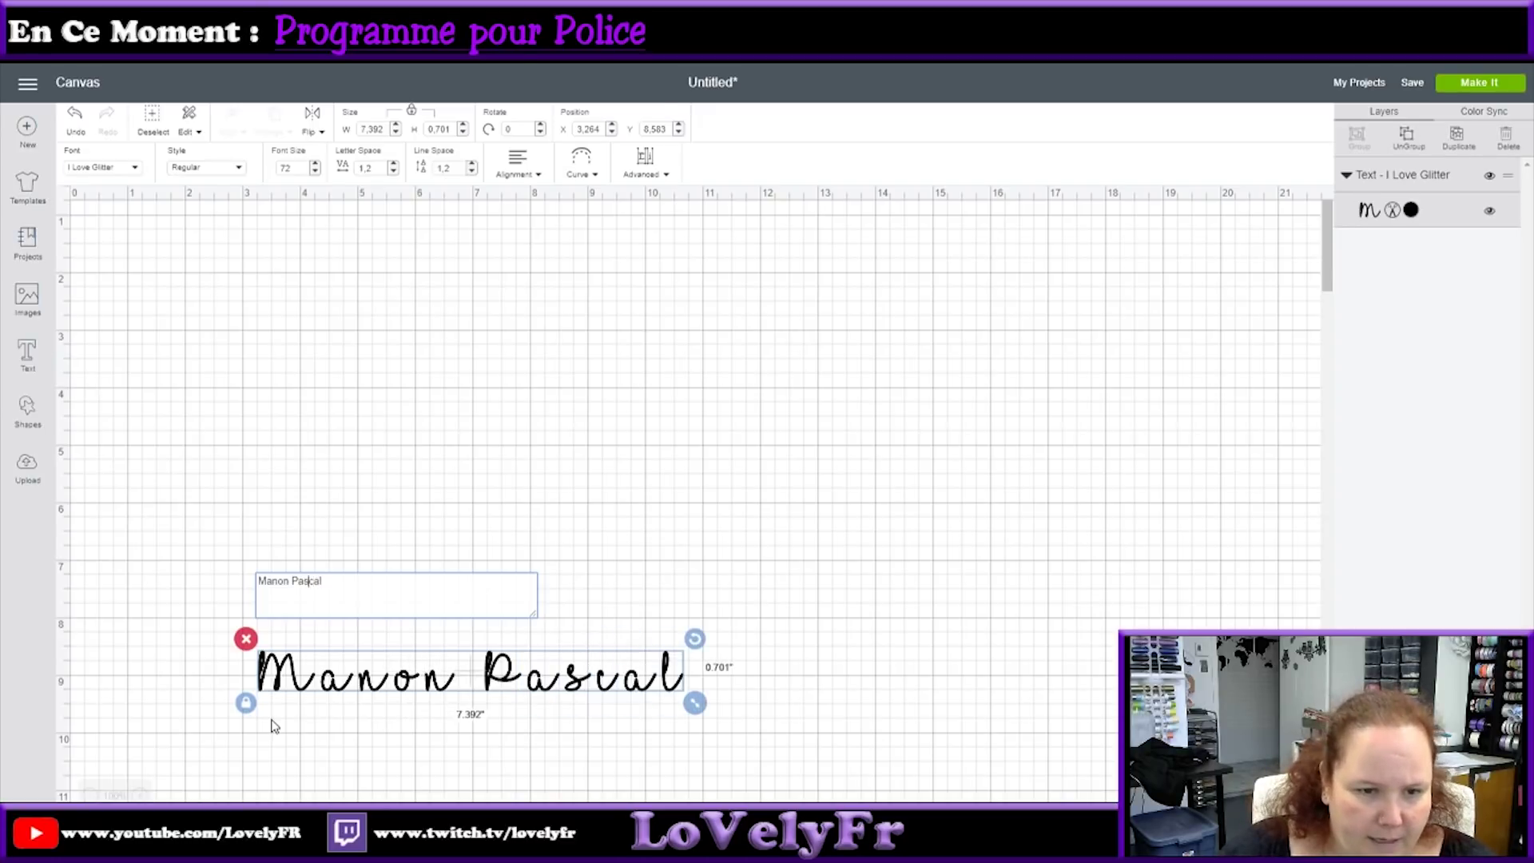
pyautogui.press('BackSpace')
pyautogui.write('_')
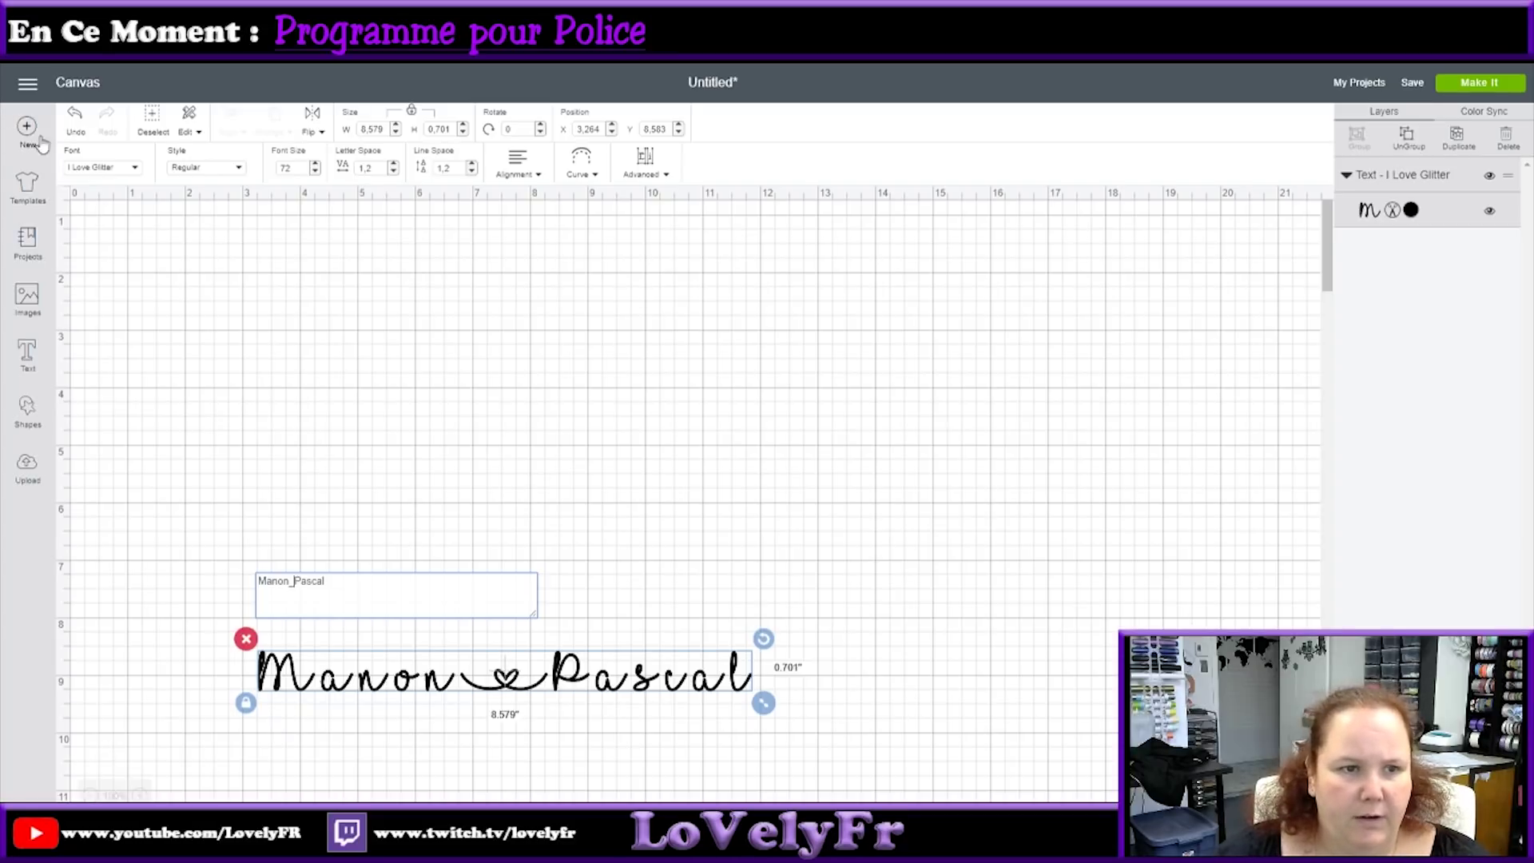
# Move the two-name text up the canvas to about X 5.4, Y 3.3 and look at the advanced ungrouping options.
pyautogui.click(434, 592)
pyautogui.moveTo(540, 666); pyautogui.dragTo(667, 365)
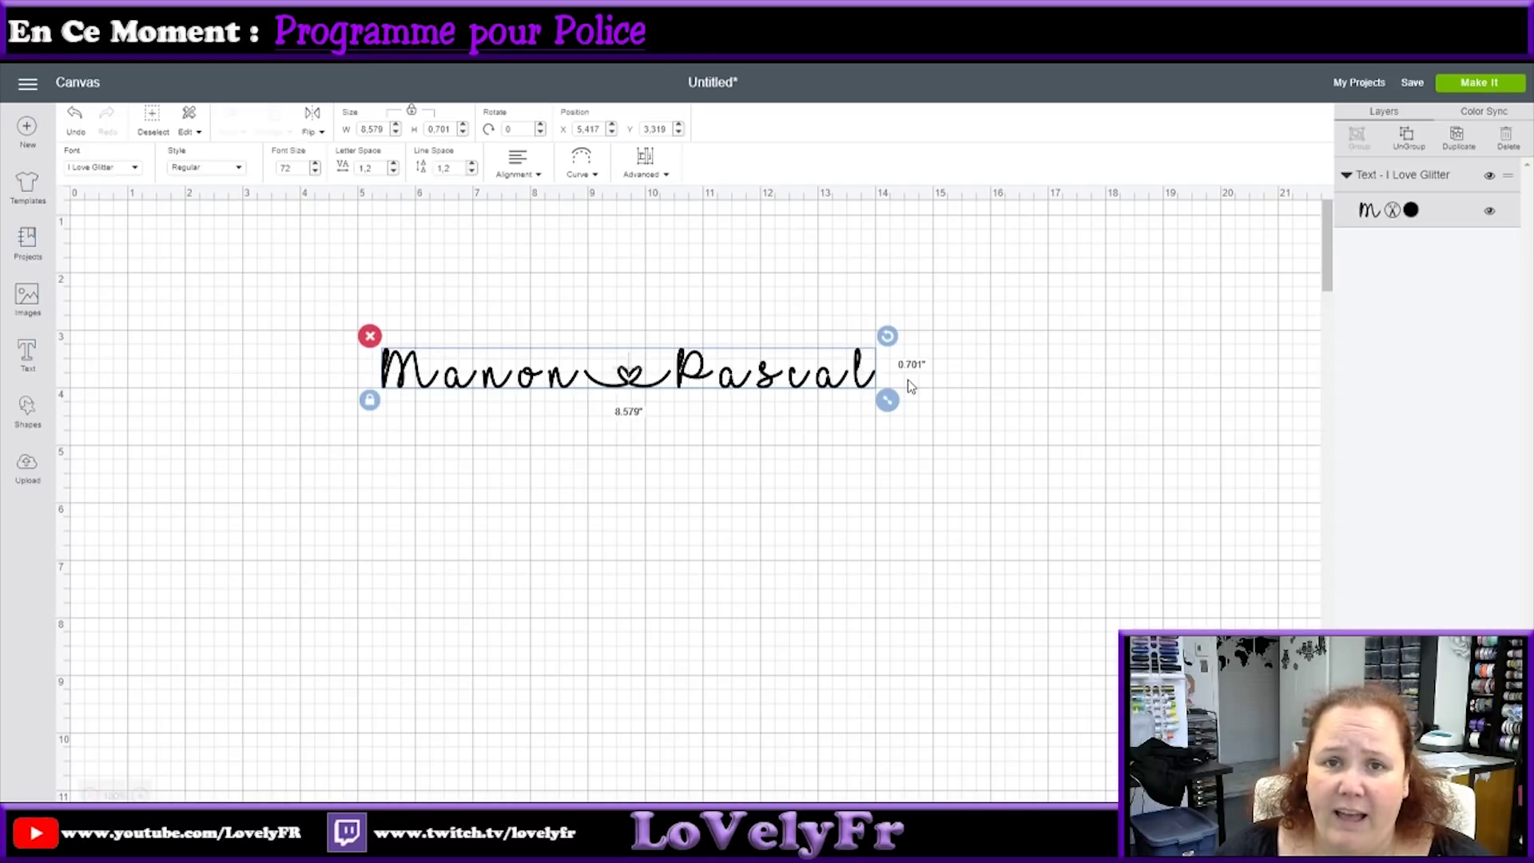
pyautogui.click(898, 460)
pyautogui.moveTo(427, 289); pyautogui.dragTo(1000, 471)
pyautogui.click(648, 164)
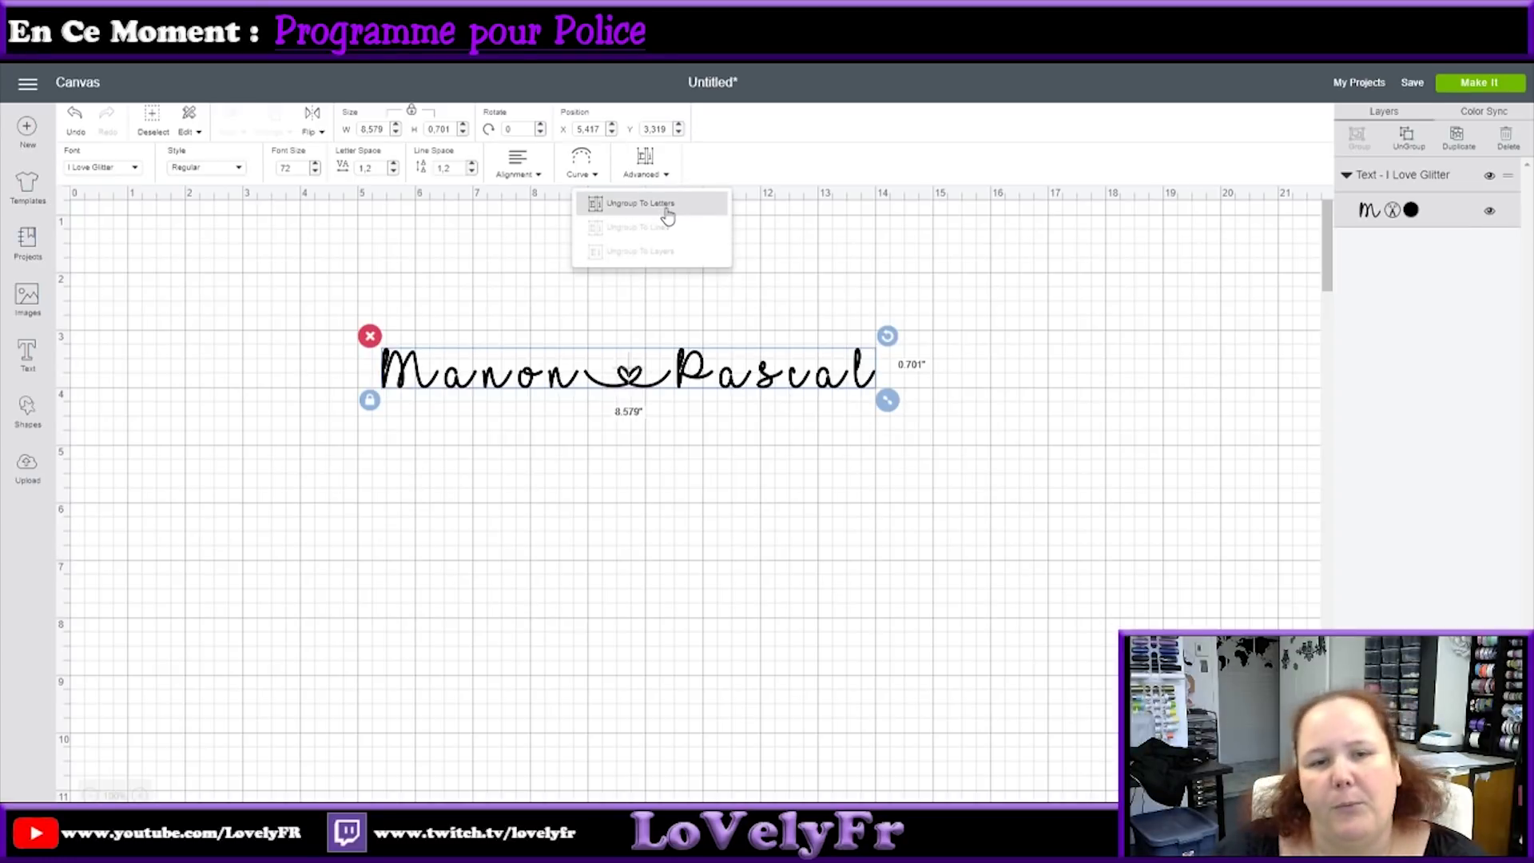
pyautogui.click(1072, 320)
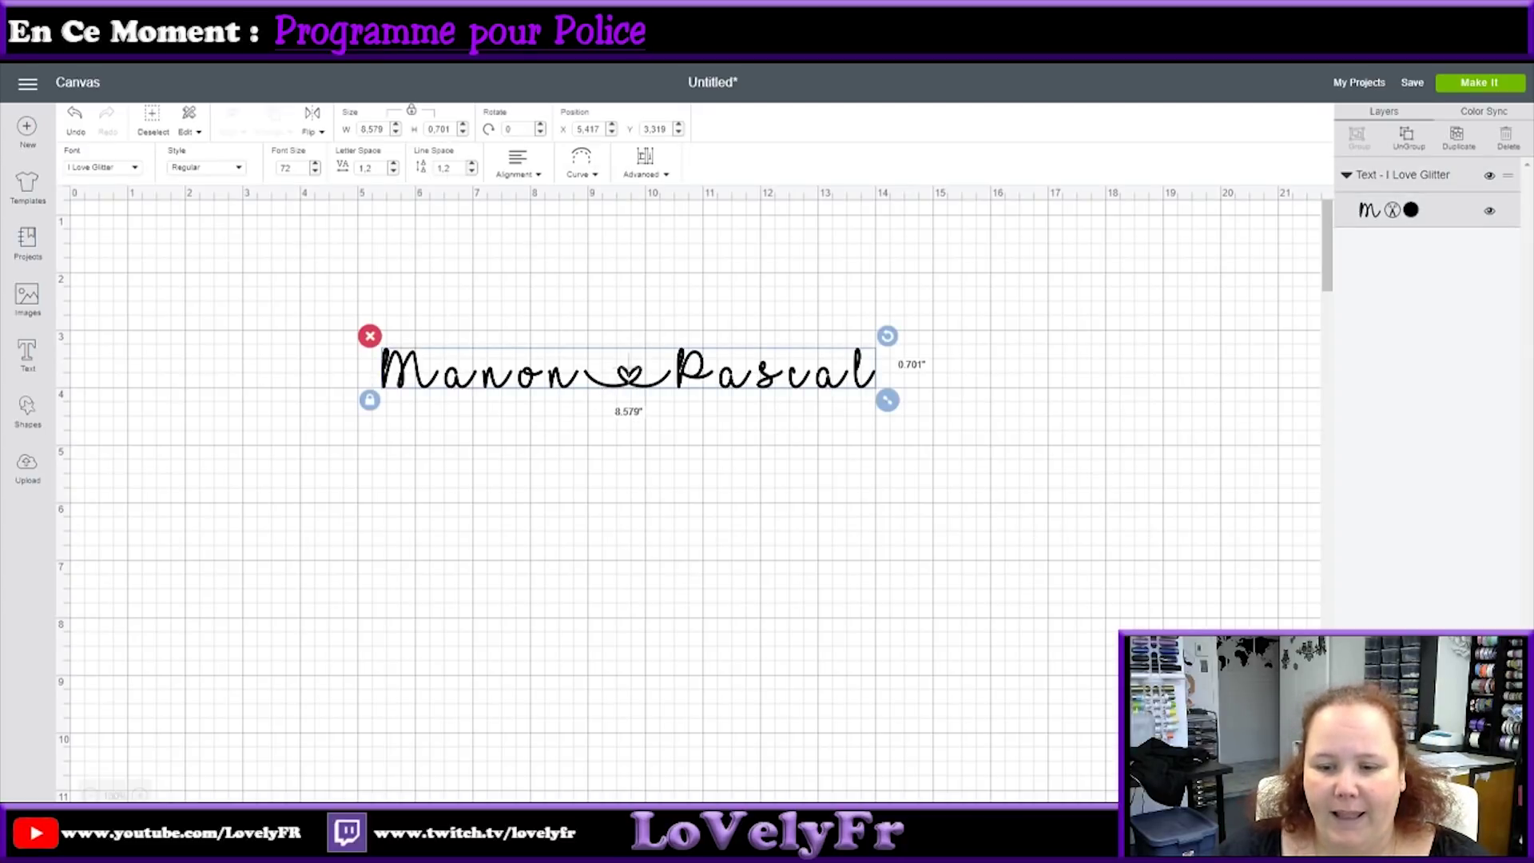
# Switch to MainType and copy the outlined double-heart glyph 0xE02A to the clipboard again.
pyautogui.hotkey('alt', 'Tab')
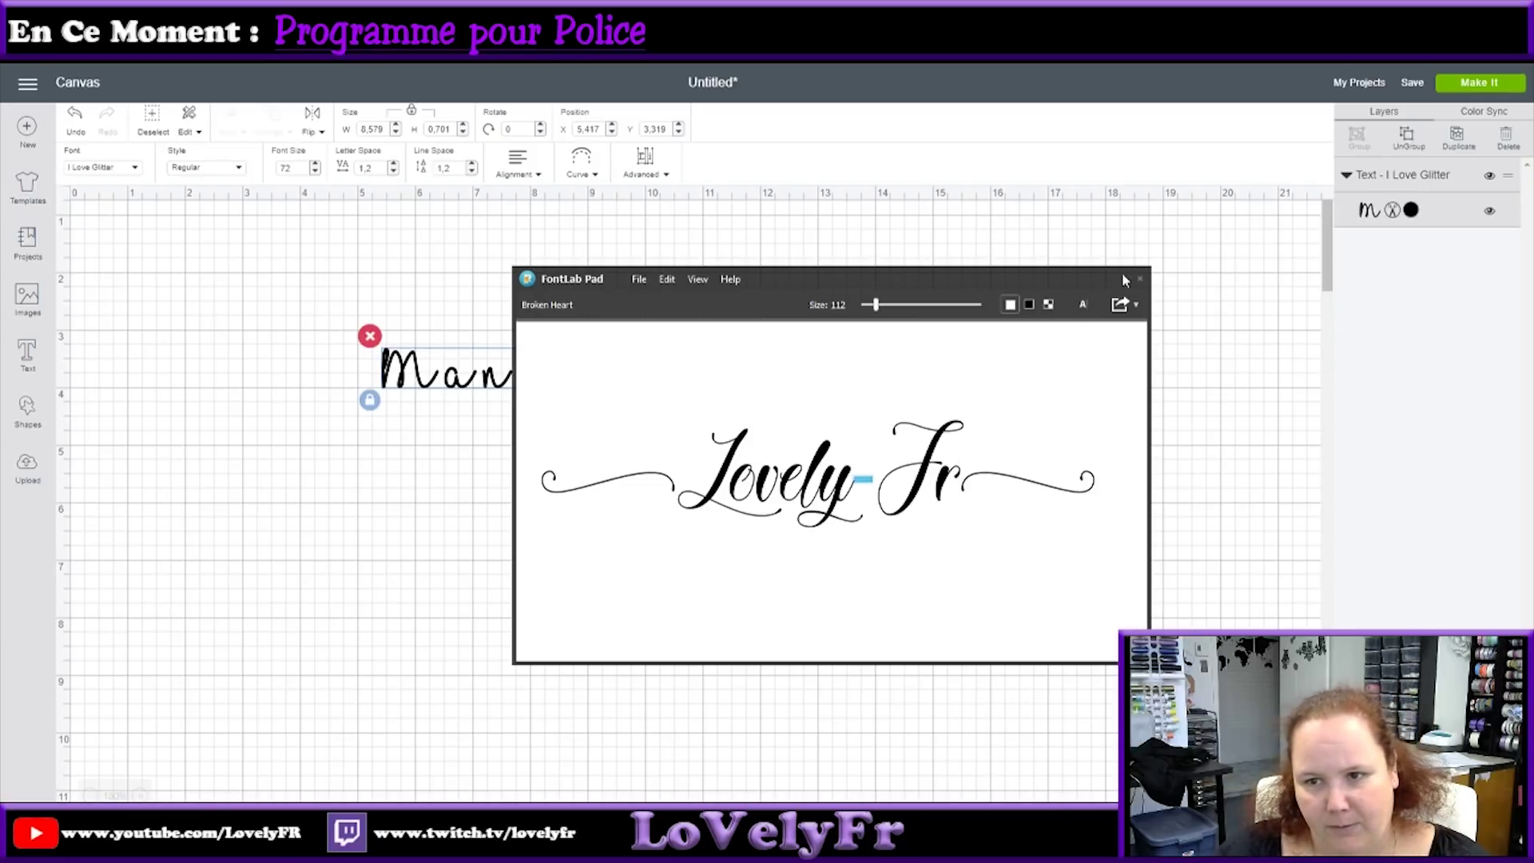
pyautogui.hotkey('alt', 'Tab')
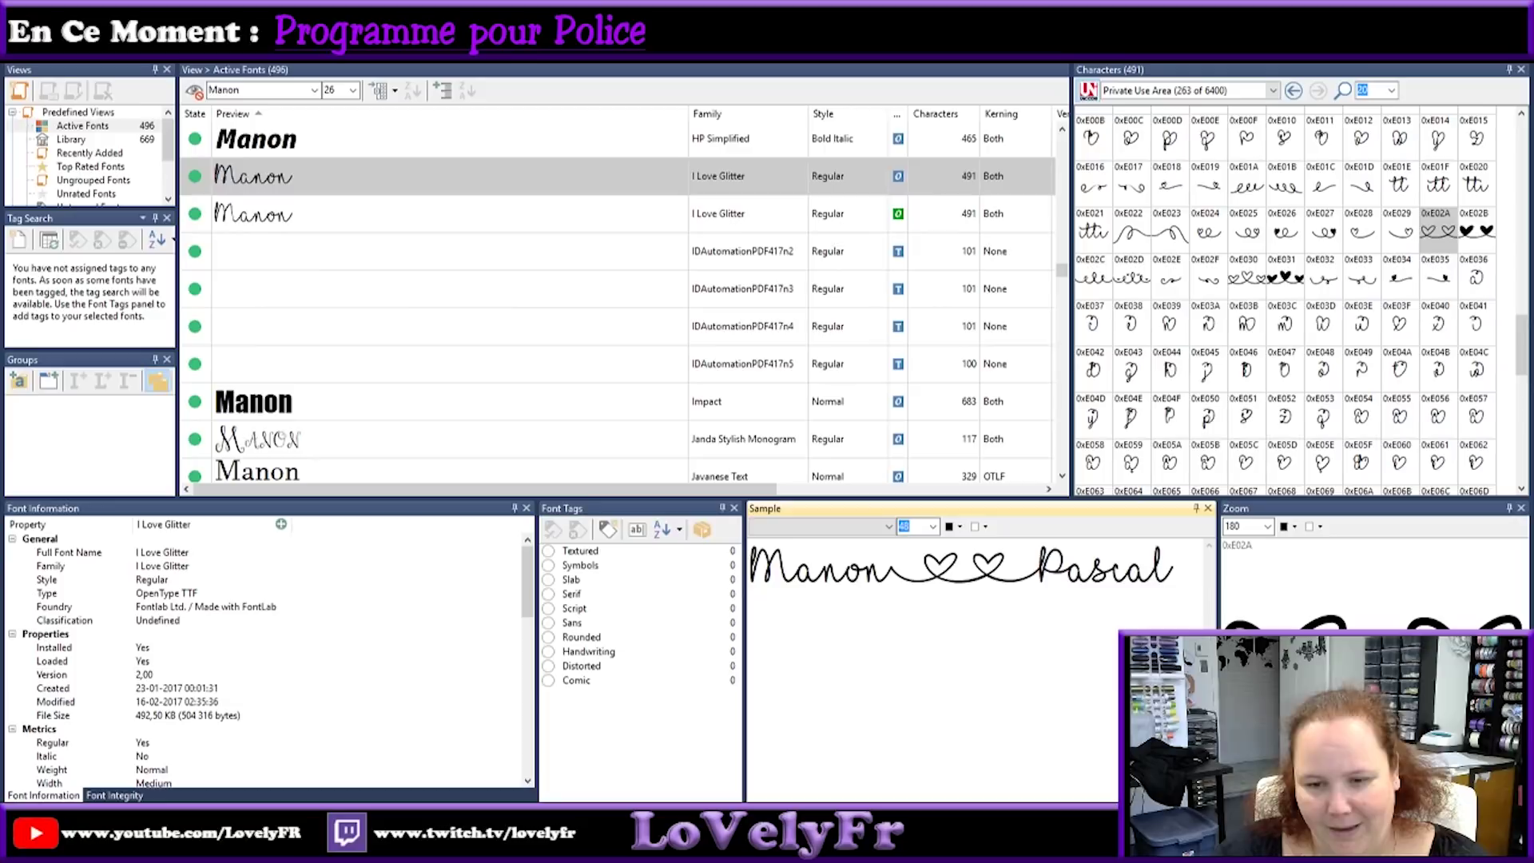
pyautogui.doubleClick(766, 563)
pyautogui.moveTo(976, 573); pyautogui.dragTo(1189, 590)
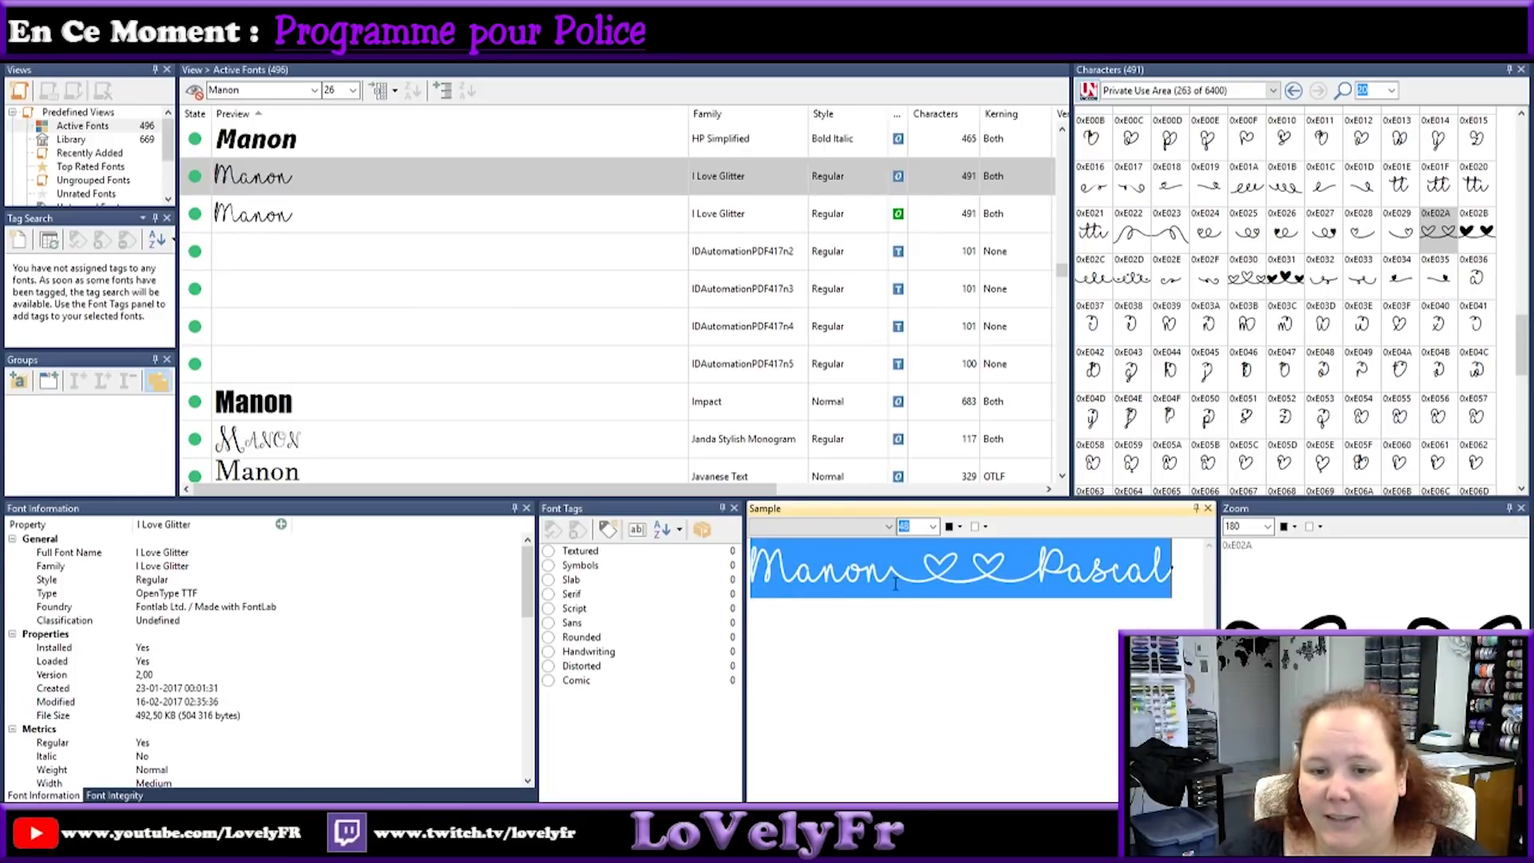
pyautogui.click(937, 591)
pyautogui.doubleClick(1010, 559)
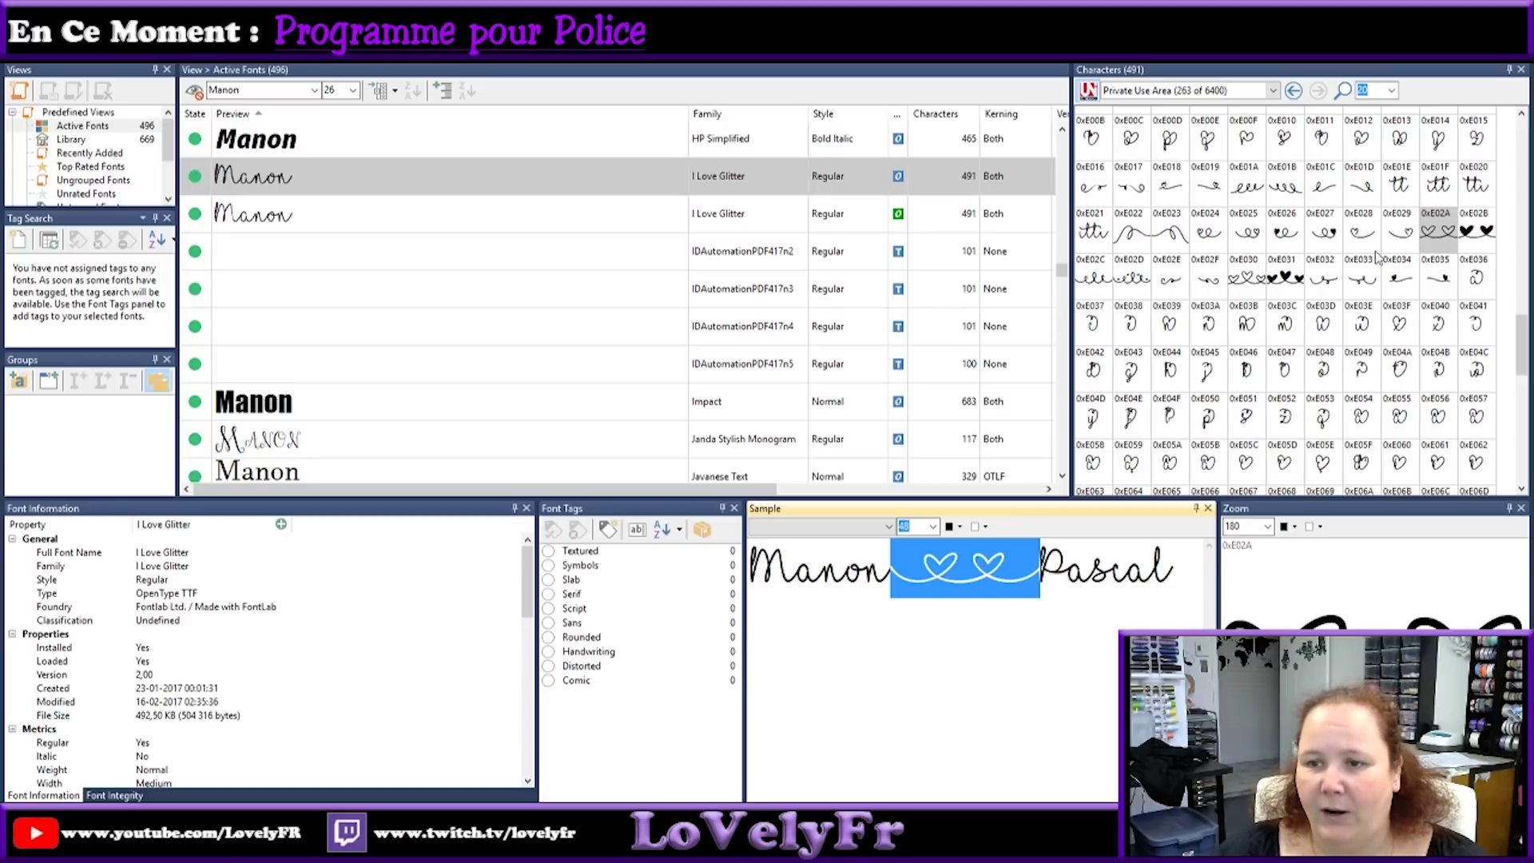
pyautogui.rightClick(1433, 250)
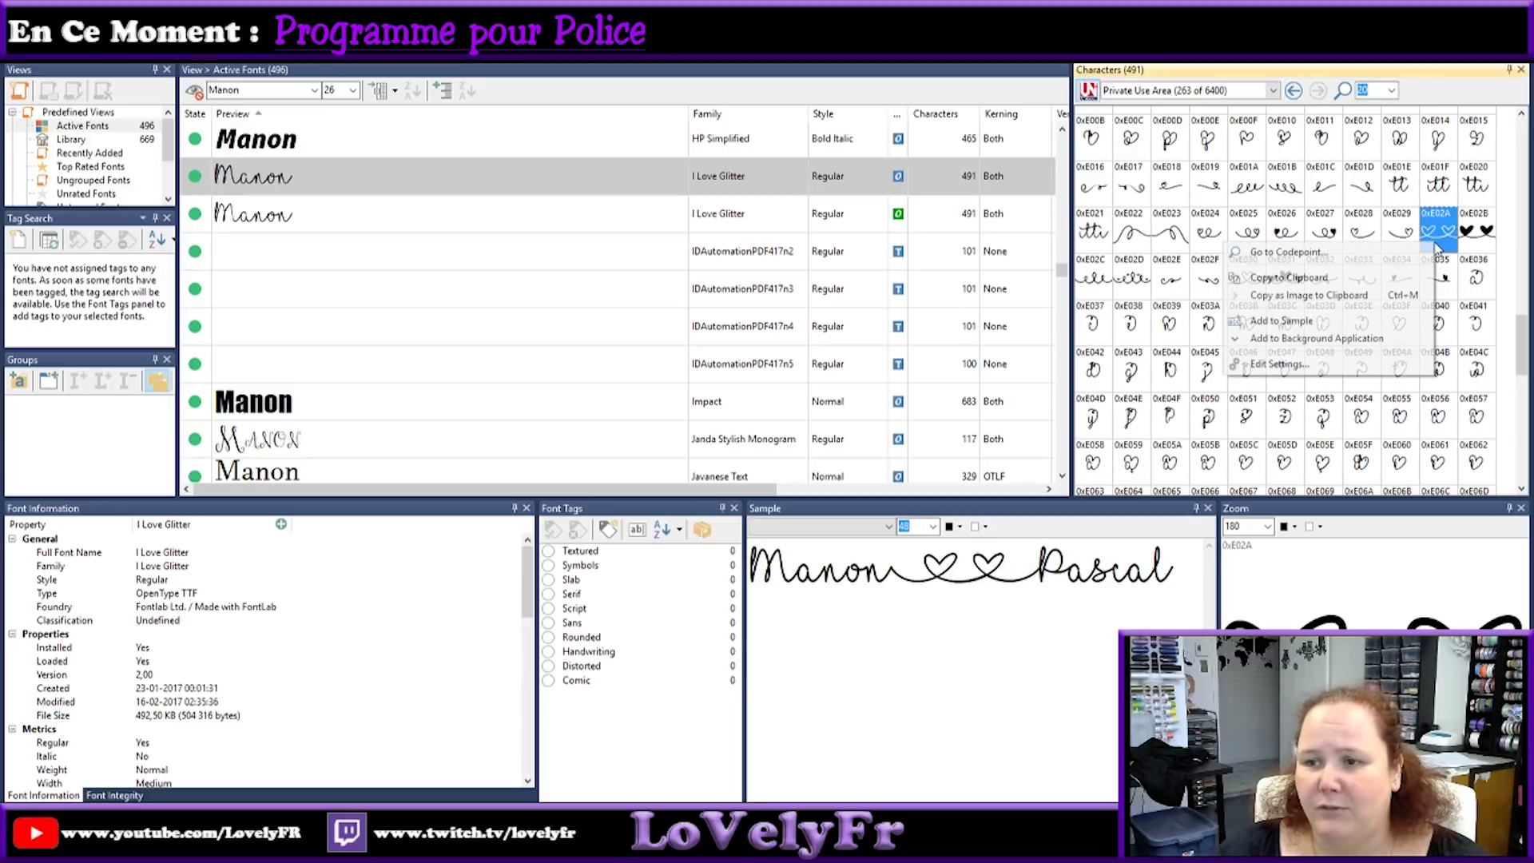
pyautogui.click(1325, 287)
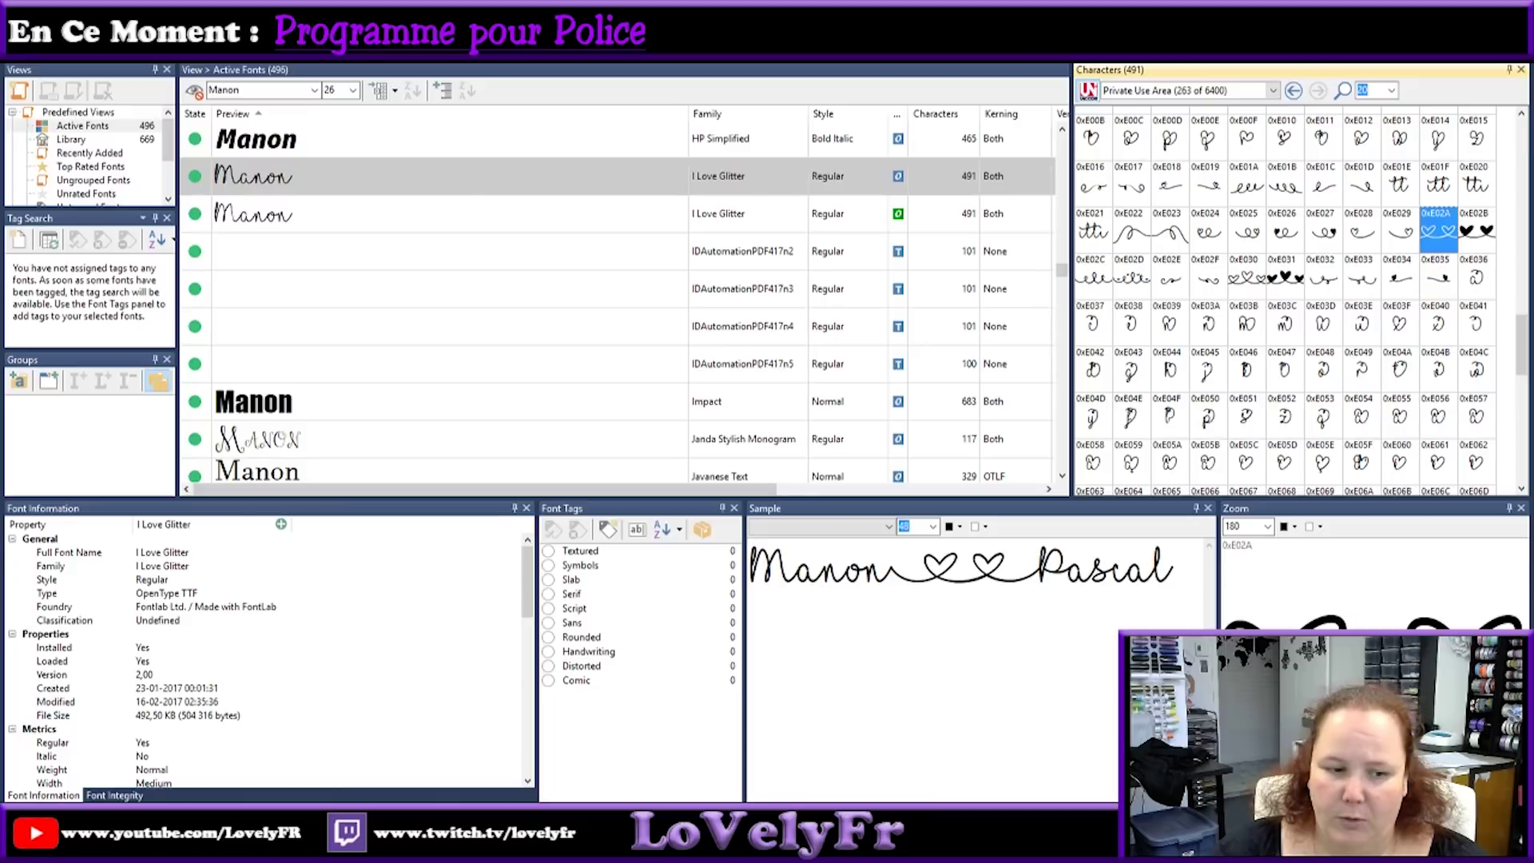
# Switch to Cricut Design Space and replace the underscore between the two names with the copied double-heart glyph.
pyautogui.hotkey('alt', 'Tab')
pyautogui.click(598, 383)
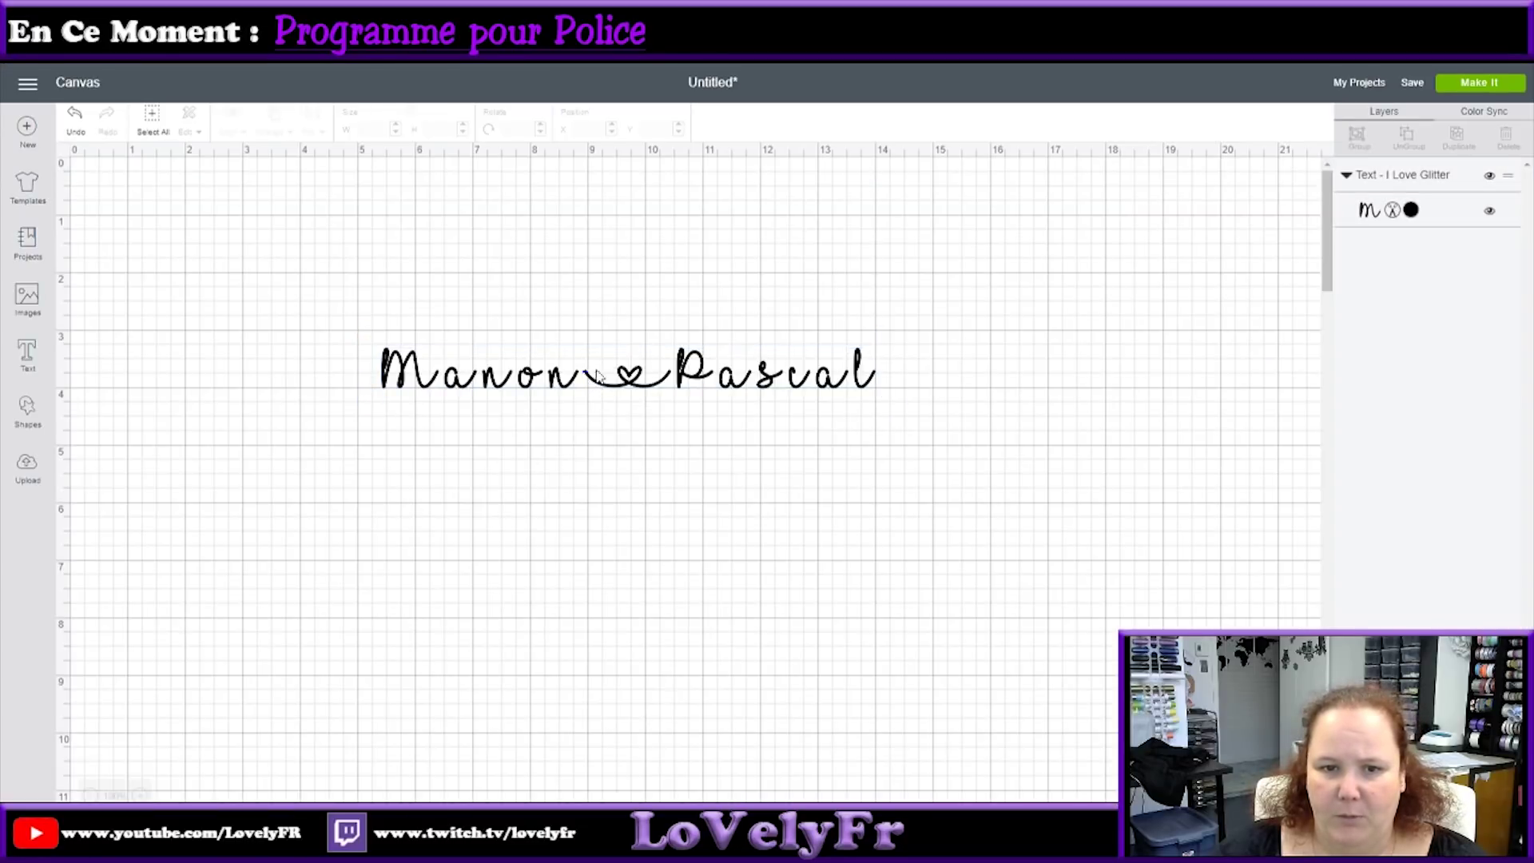
pyautogui.click(641, 382)
pyautogui.doubleClick(602, 386)
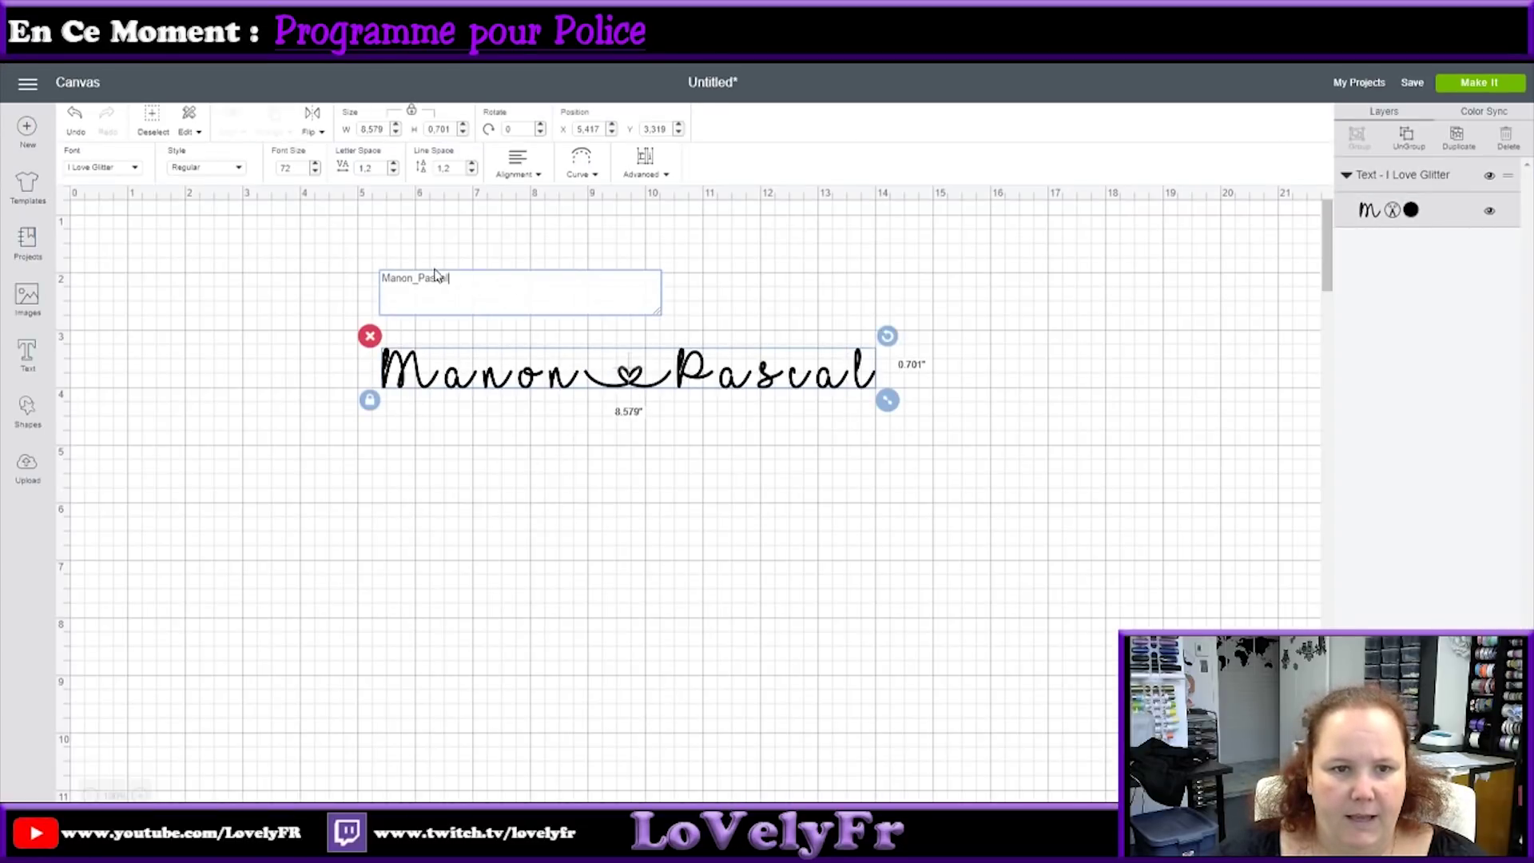
pyautogui.rightClick(415, 278)
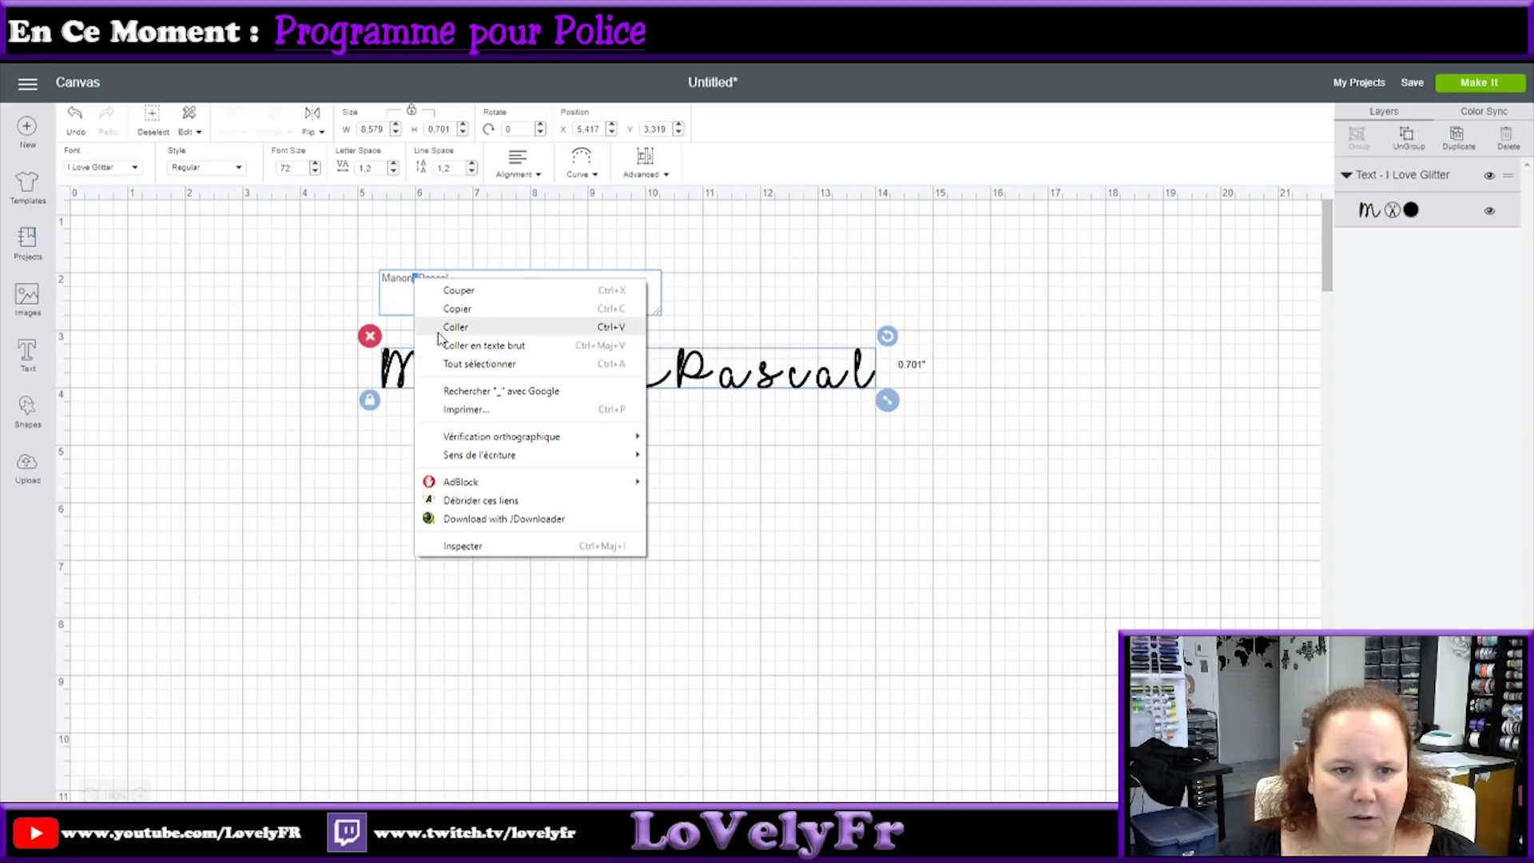
pyautogui.click(452, 336)
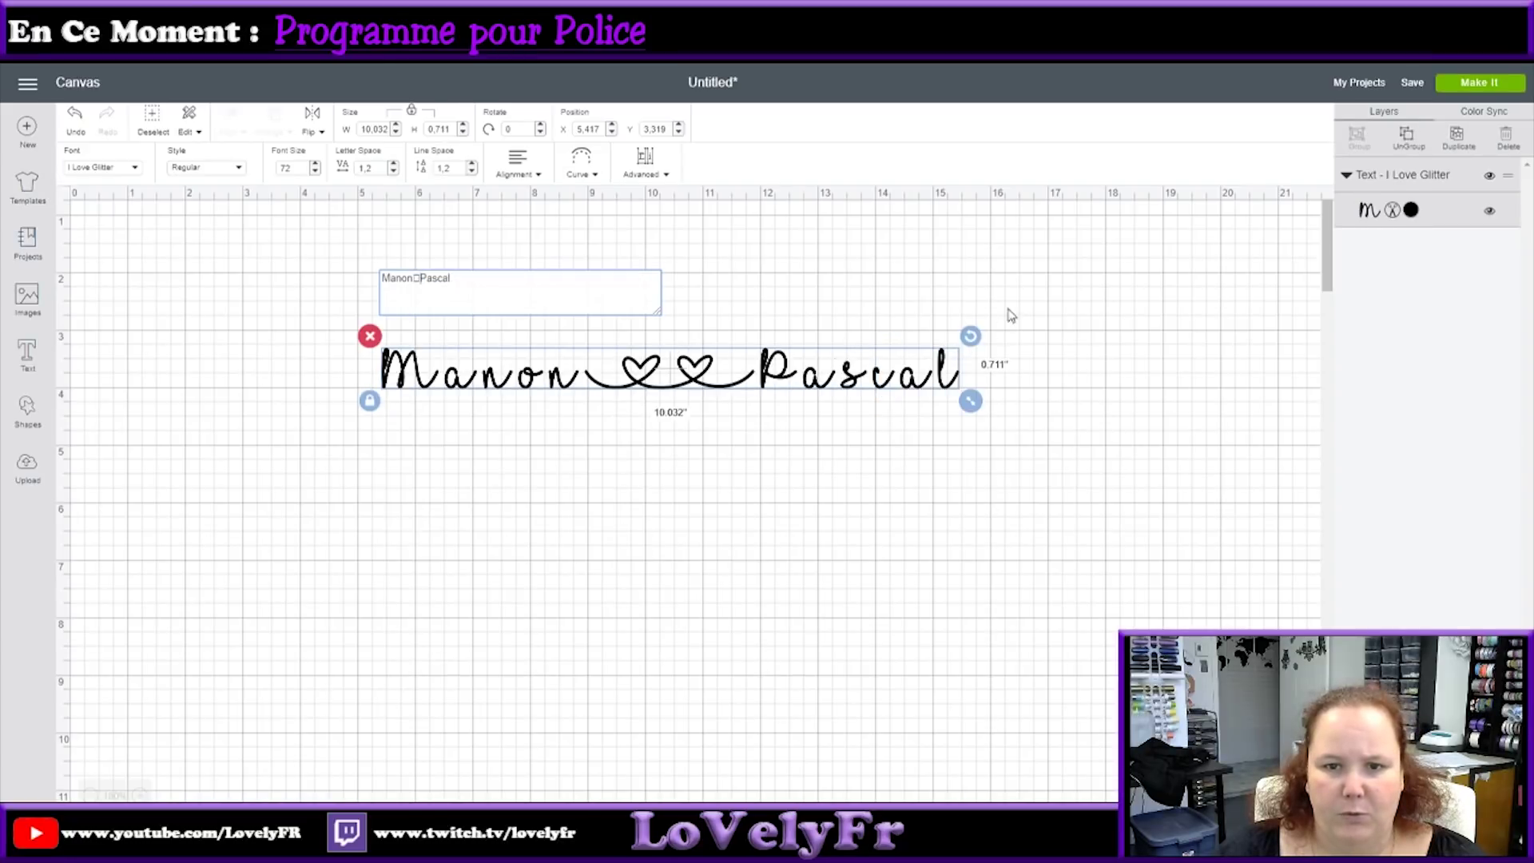
pyautogui.click(892, 258)
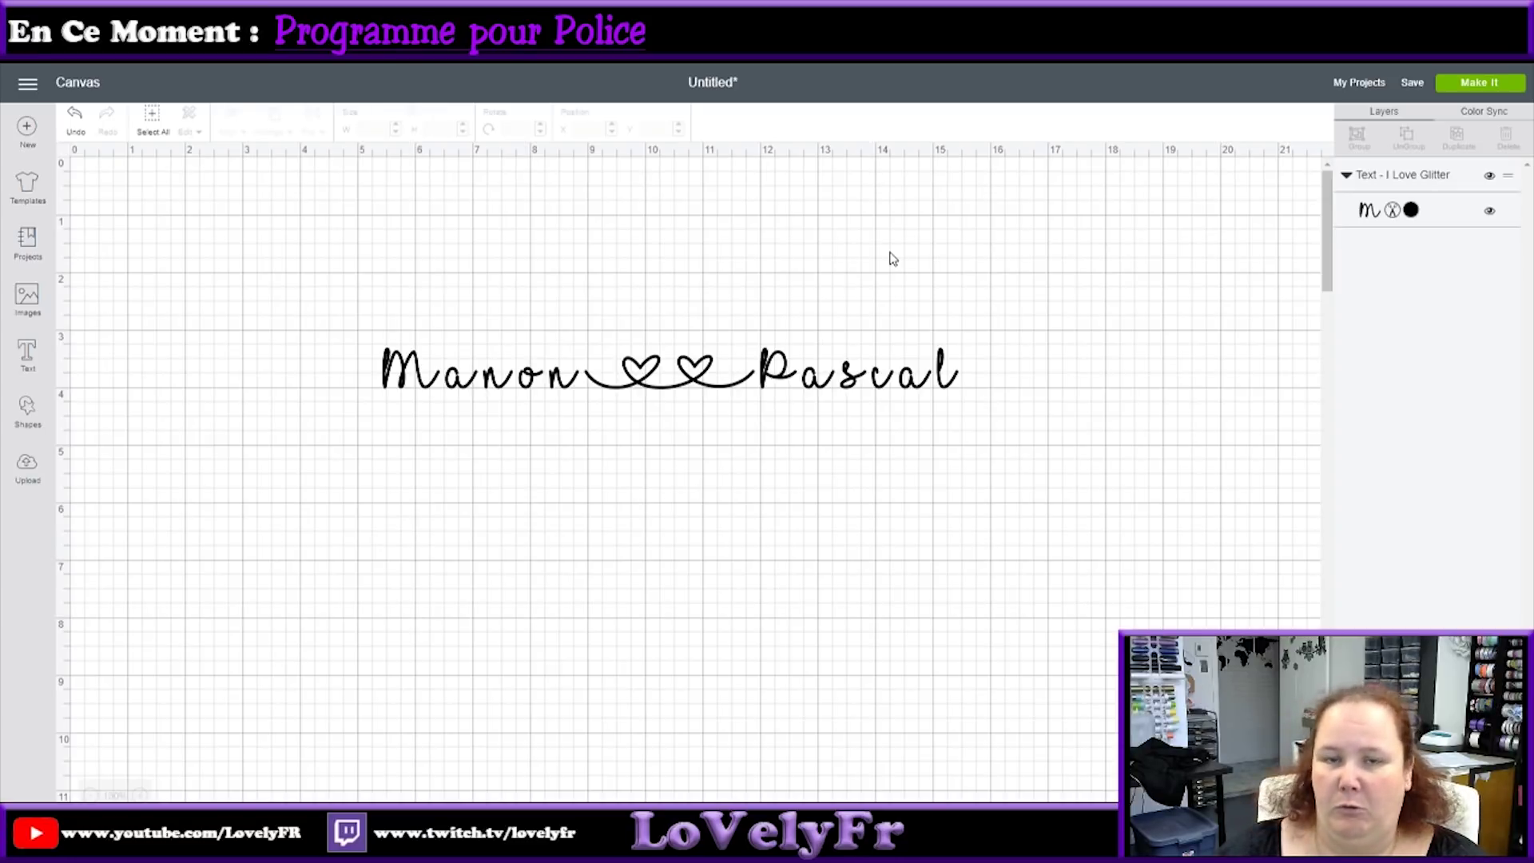
# Switch to MainType and copy the leading heart swash glyph 0xE034 from the Private Use Area to the clipboard.
pyautogui.hotkey('alt', 'Tab')
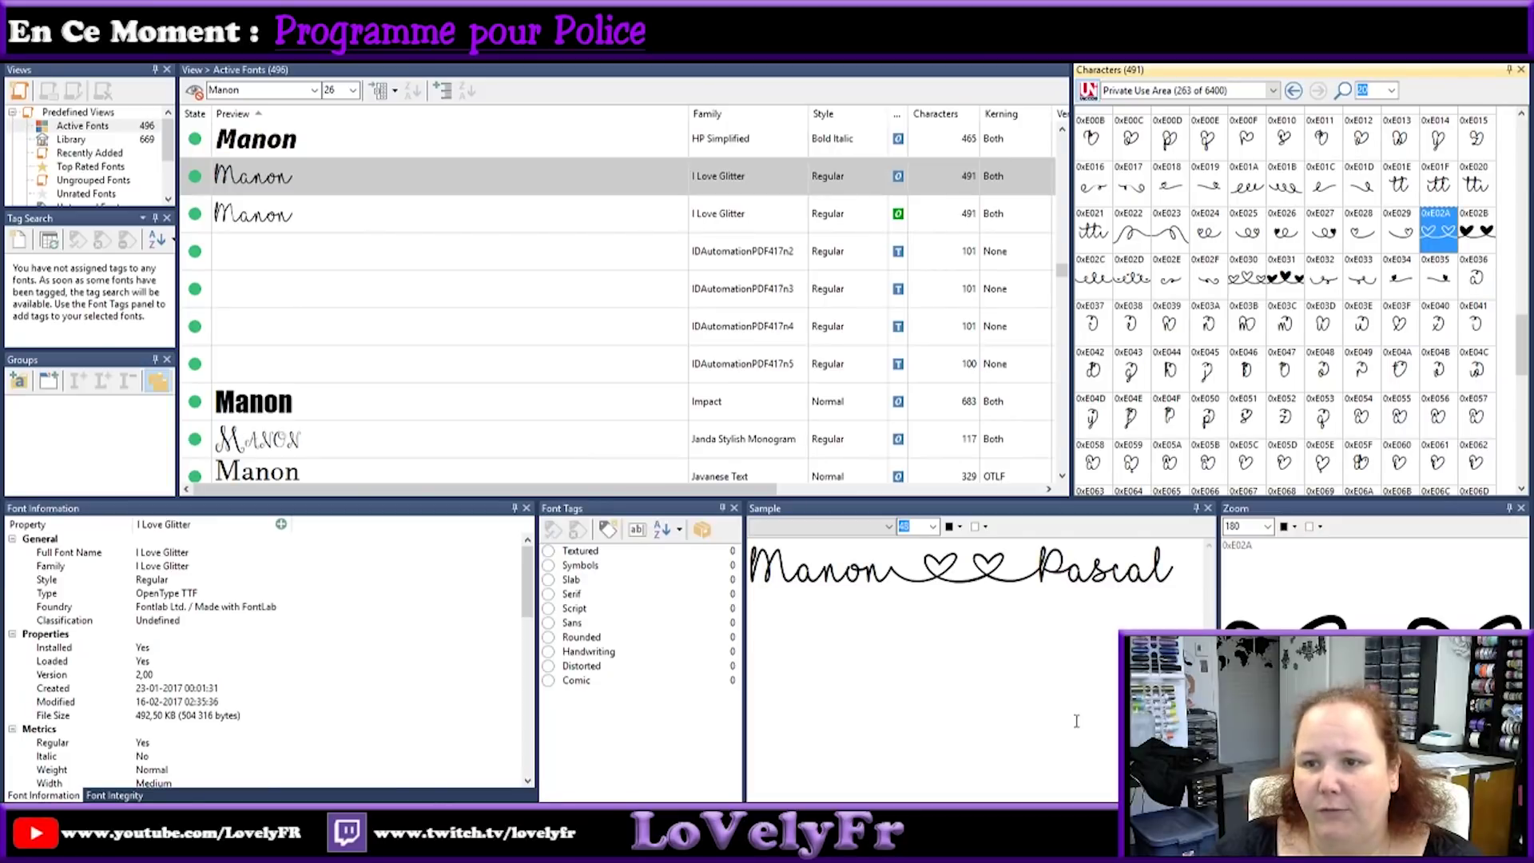
pyautogui.click(1262, 279)
pyautogui.click(1411, 282)
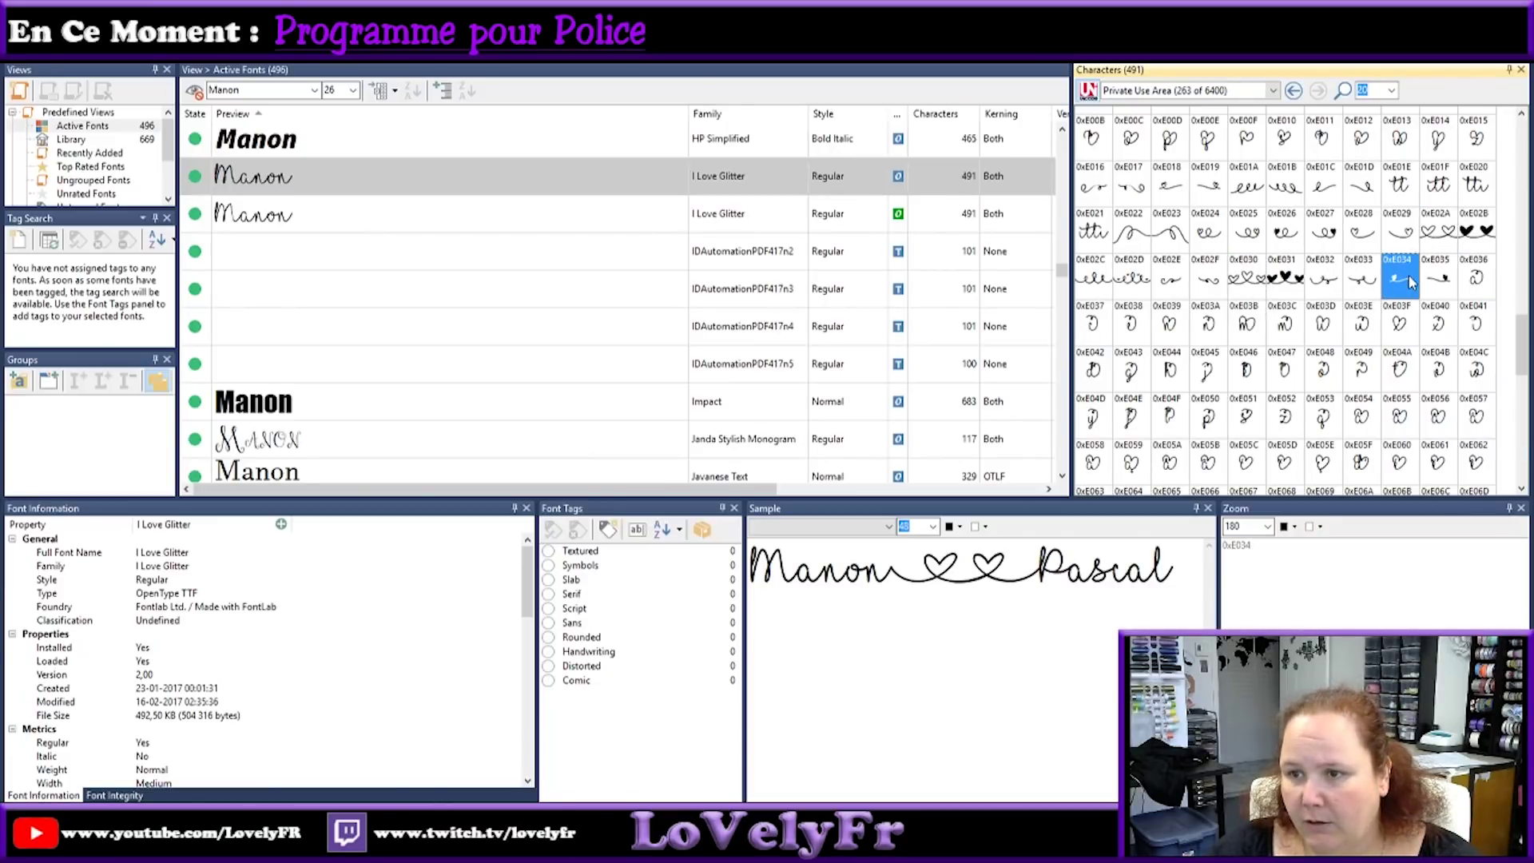
pyautogui.rightClick(1411, 281)
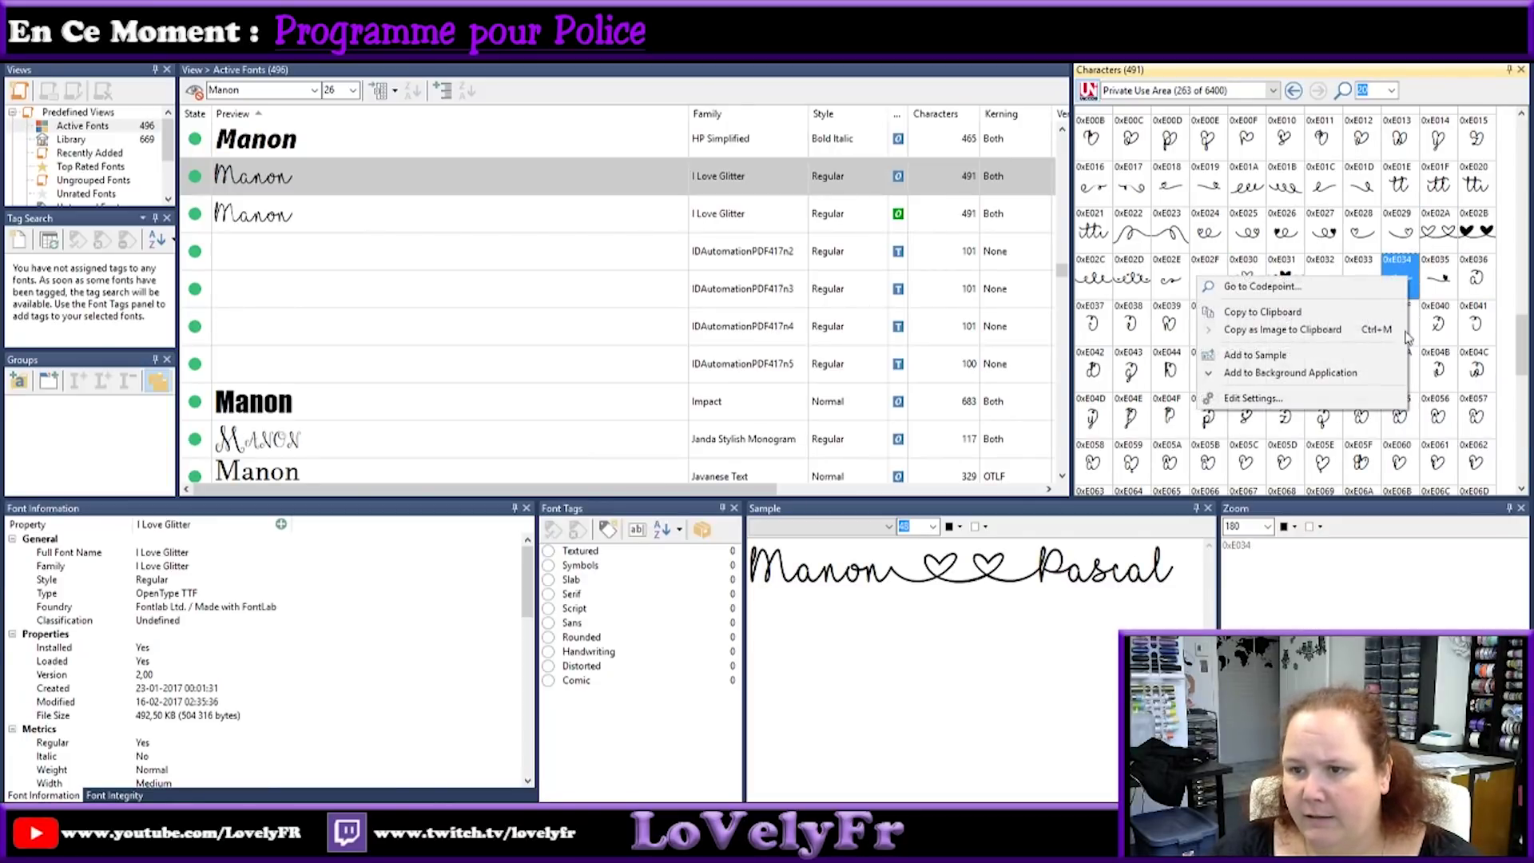
pyautogui.click(1272, 316)
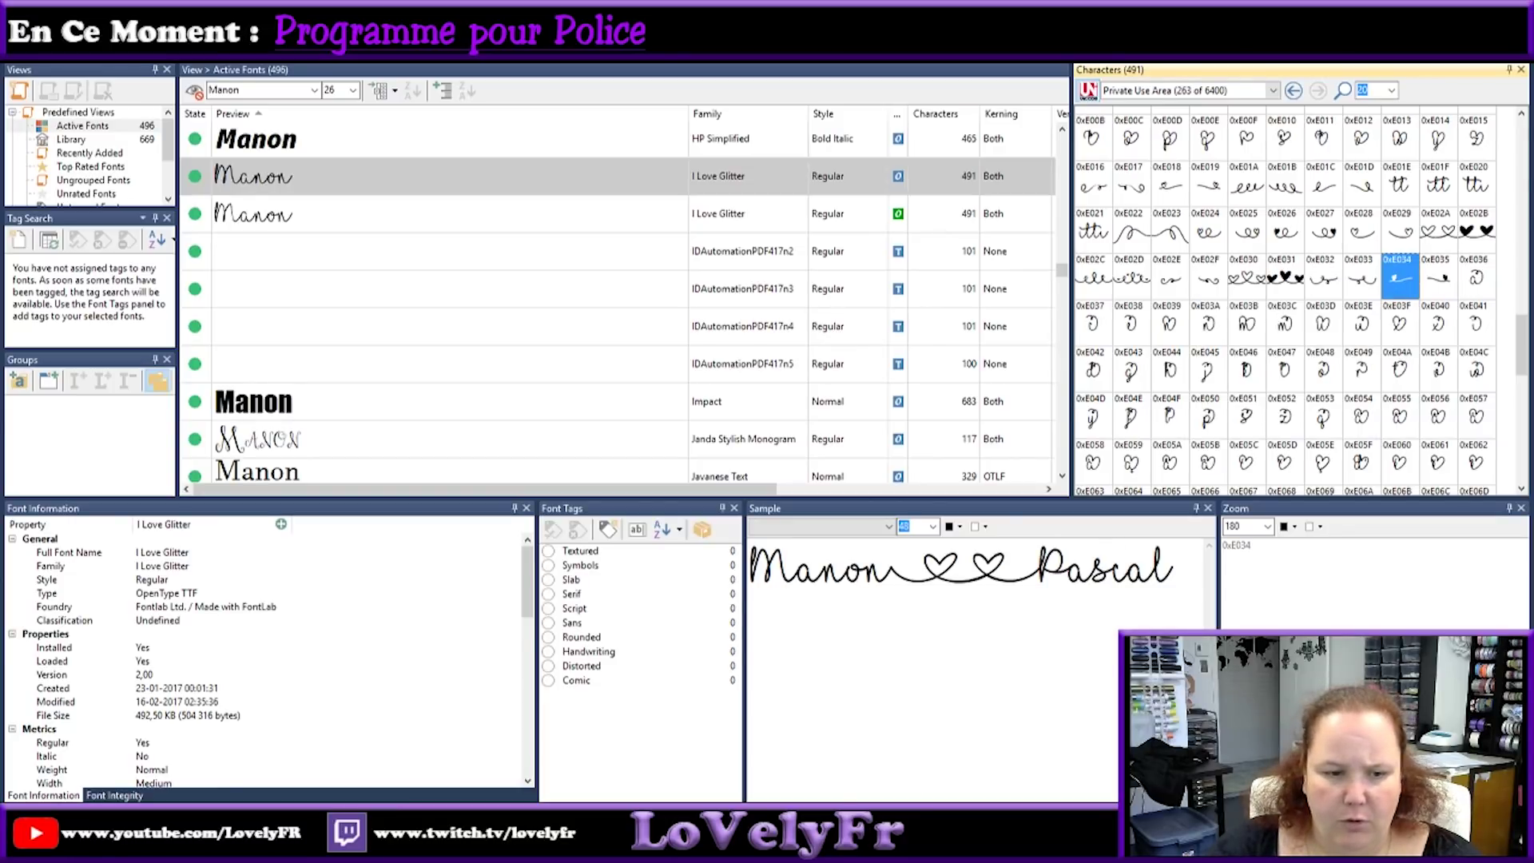
# Switch to Cricut Design Space and paste the copied heart swash in front of the first name.
pyautogui.hotkey('alt', 'Tab')
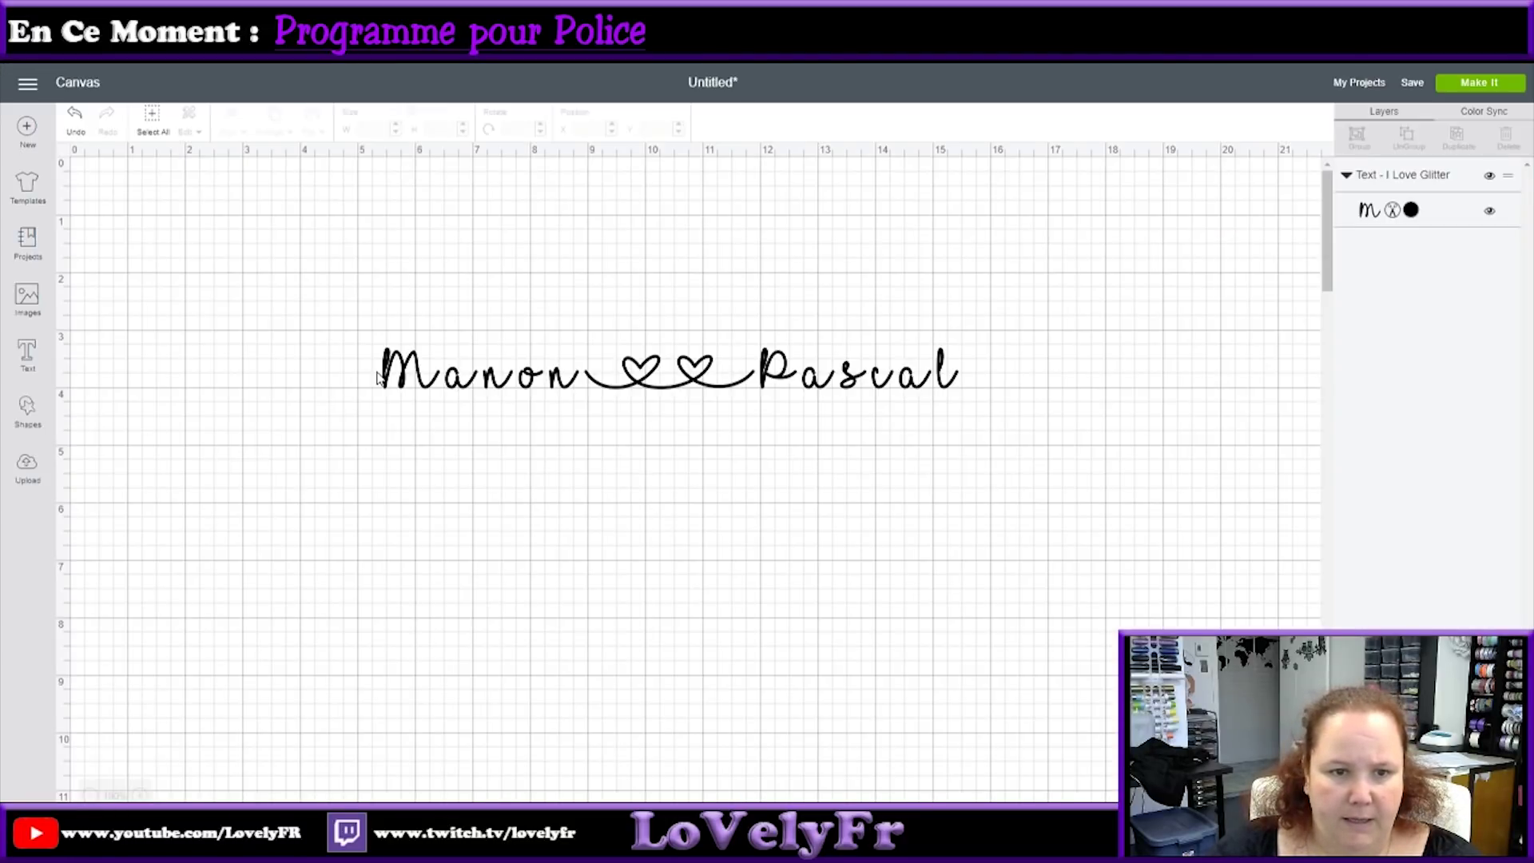
pyautogui.doubleClick(405, 382)
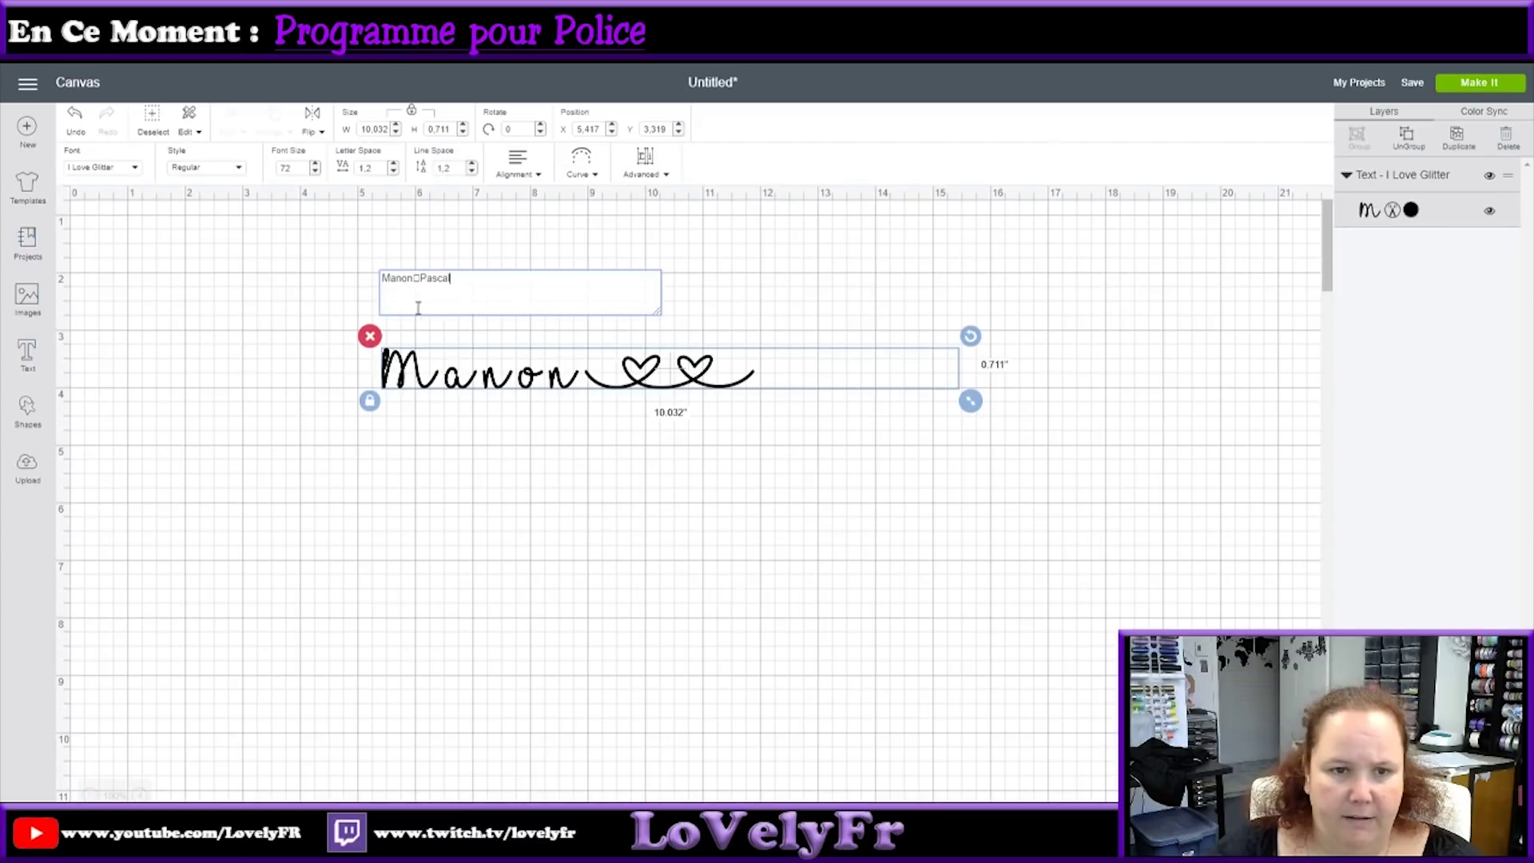
pyautogui.rightClick(382, 278)
pyautogui.click(424, 370)
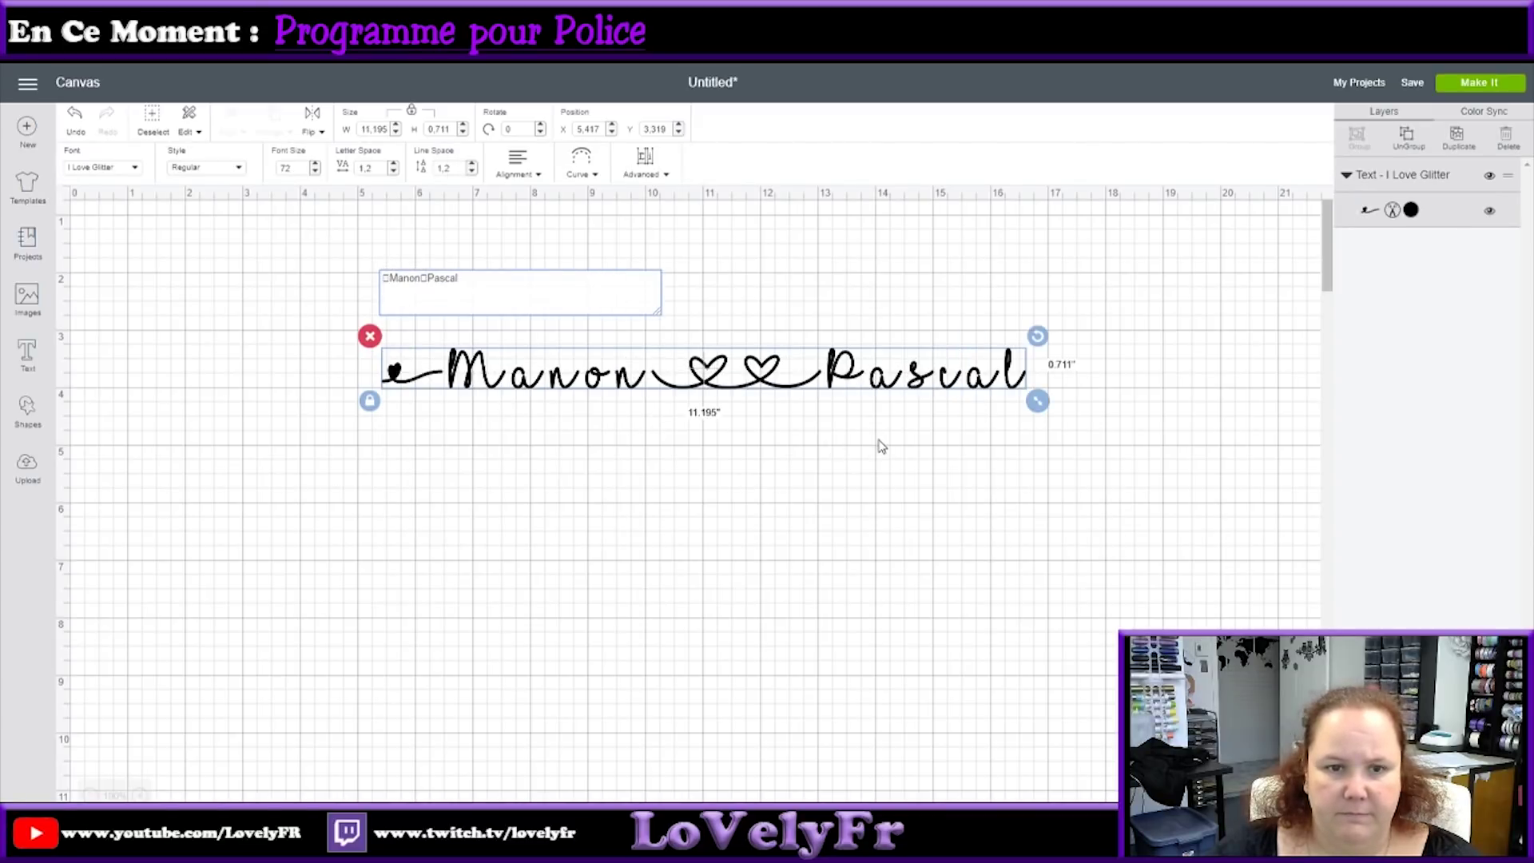
pyautogui.click(722, 595)
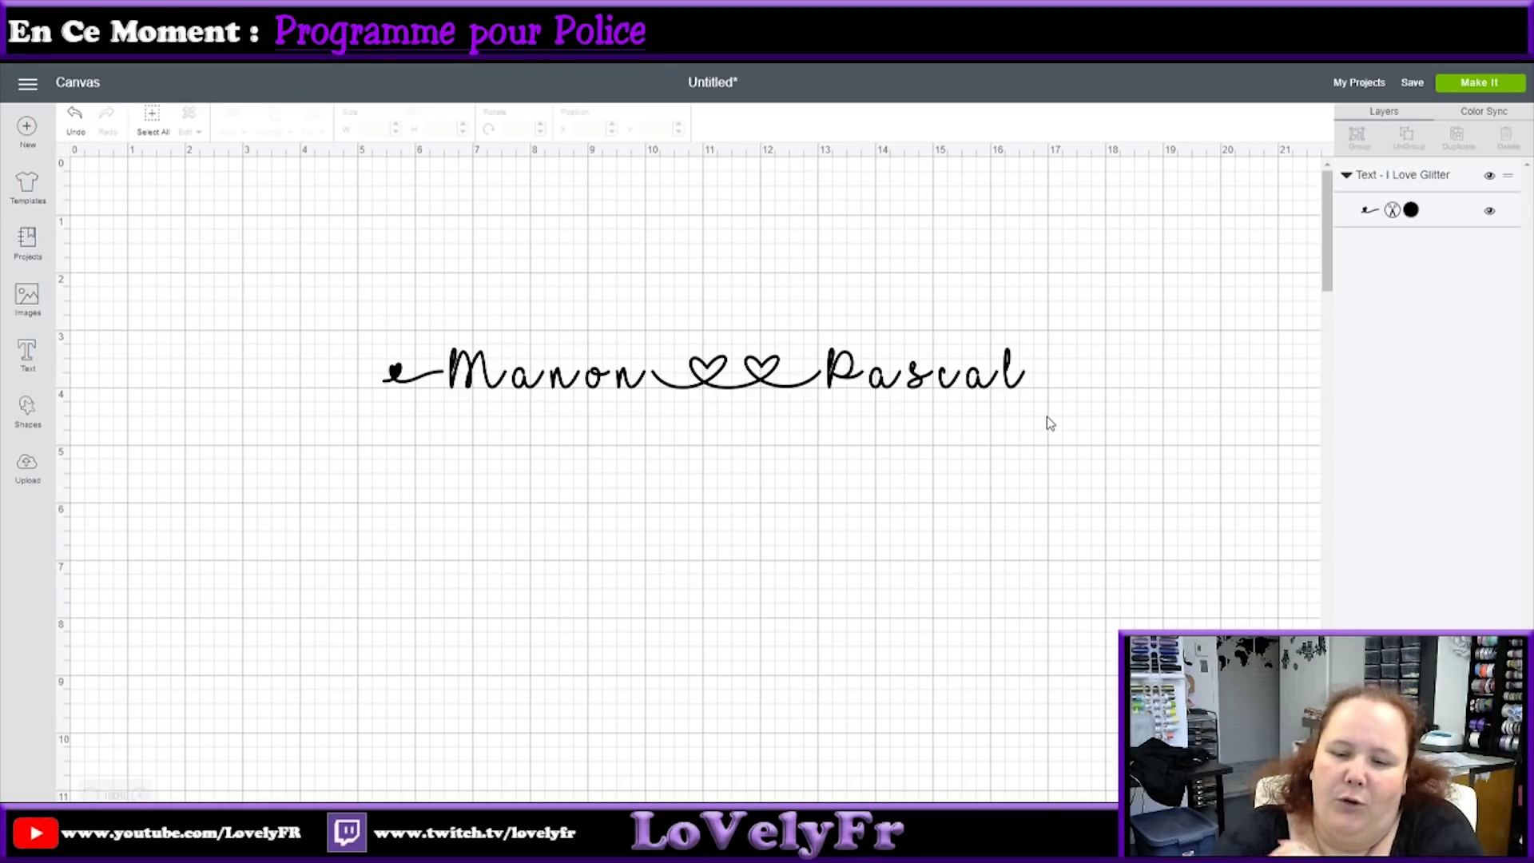
# Switch to MainType and copy the trailing heart swash glyph 0xE035 to the clipboard.
pyautogui.hotkey('alt', 'Tab')
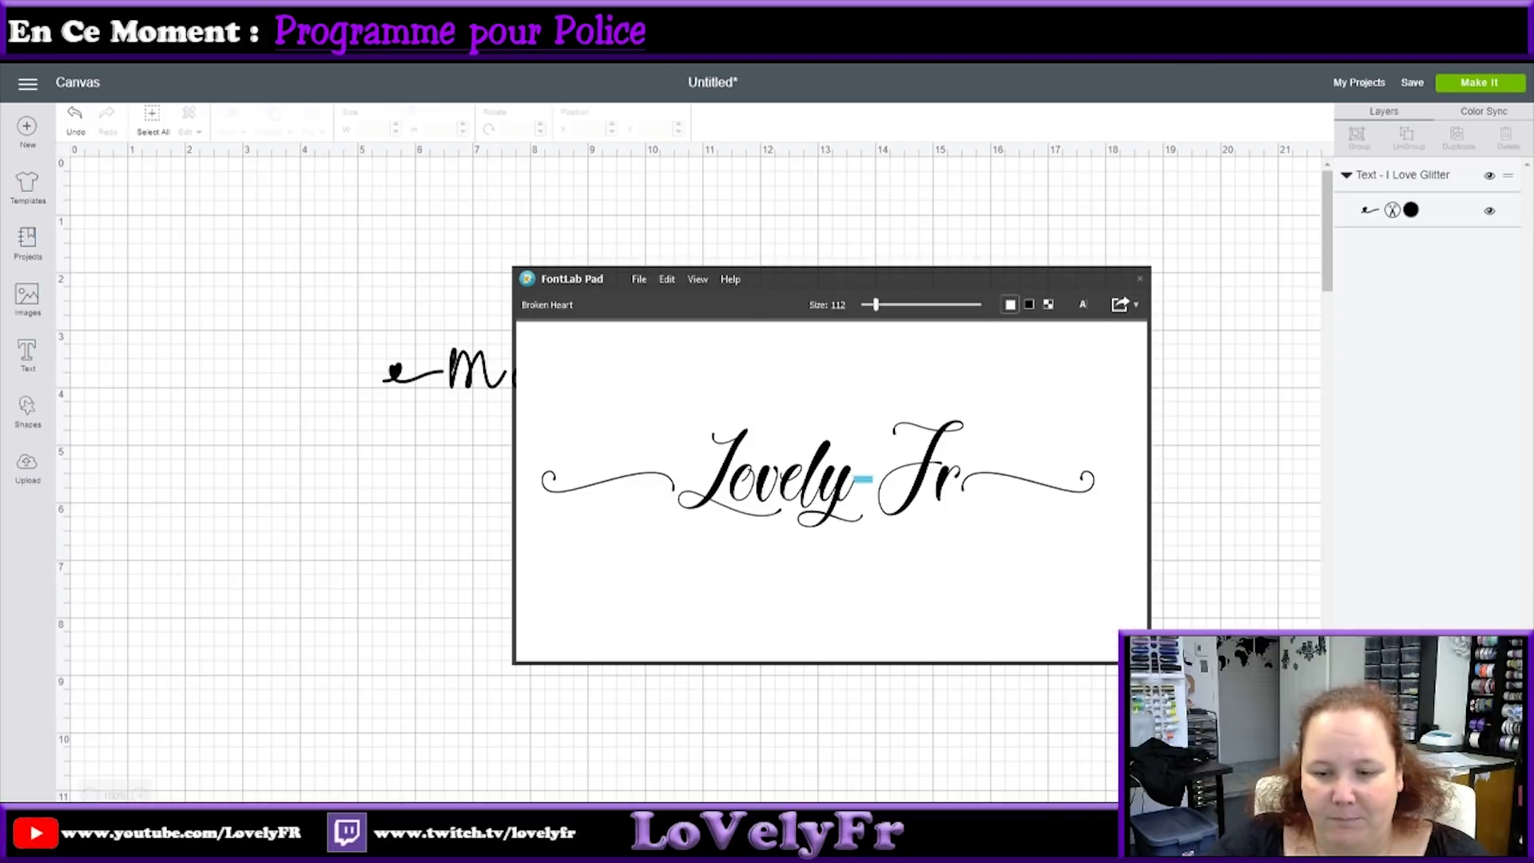
pyautogui.hotkey('alt', 'Tab')
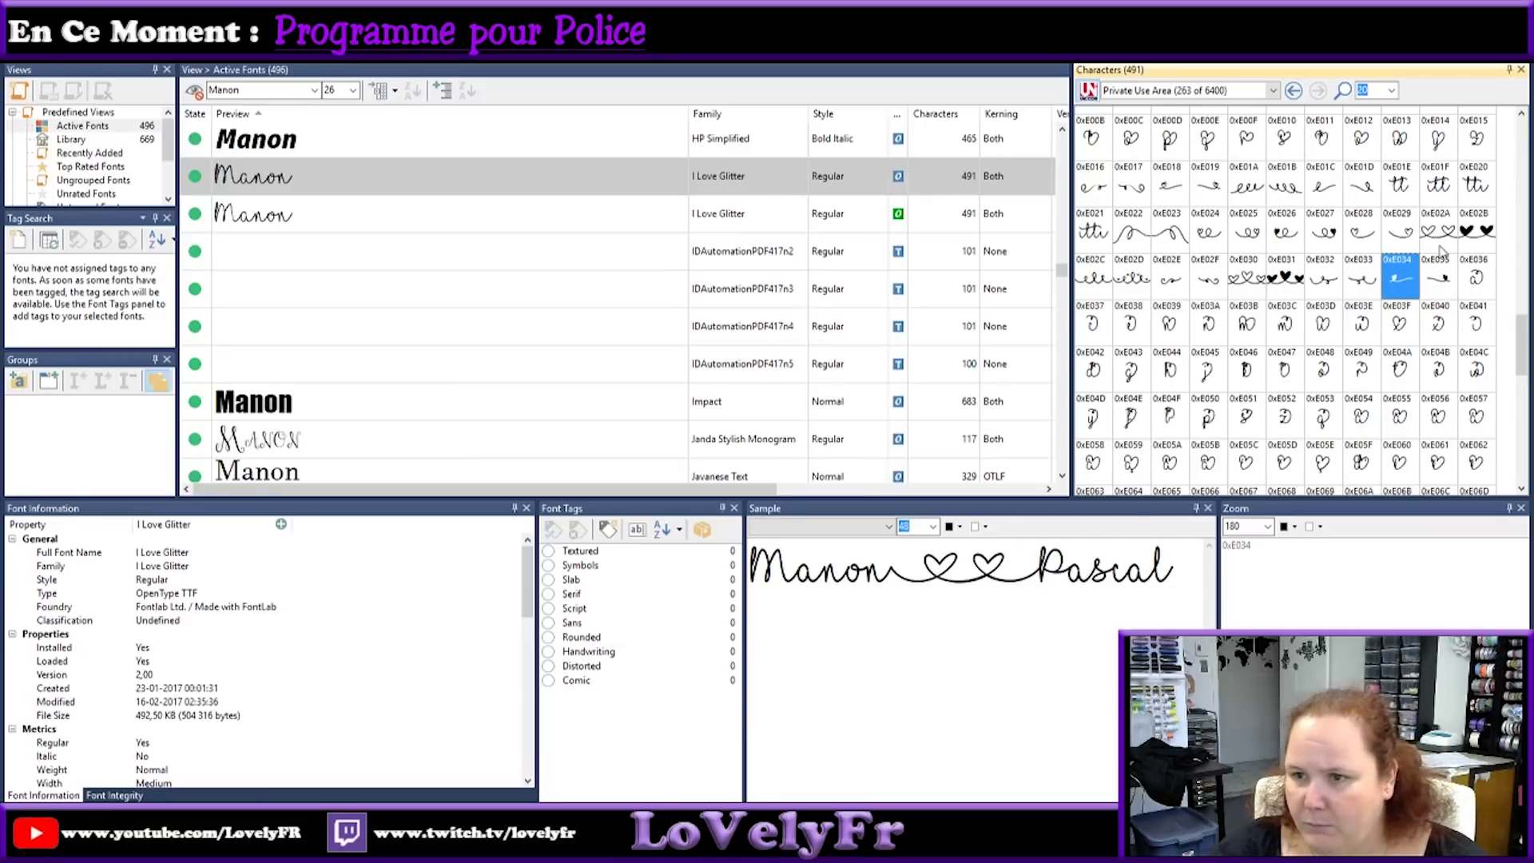
pyautogui.rightClick(1440, 293)
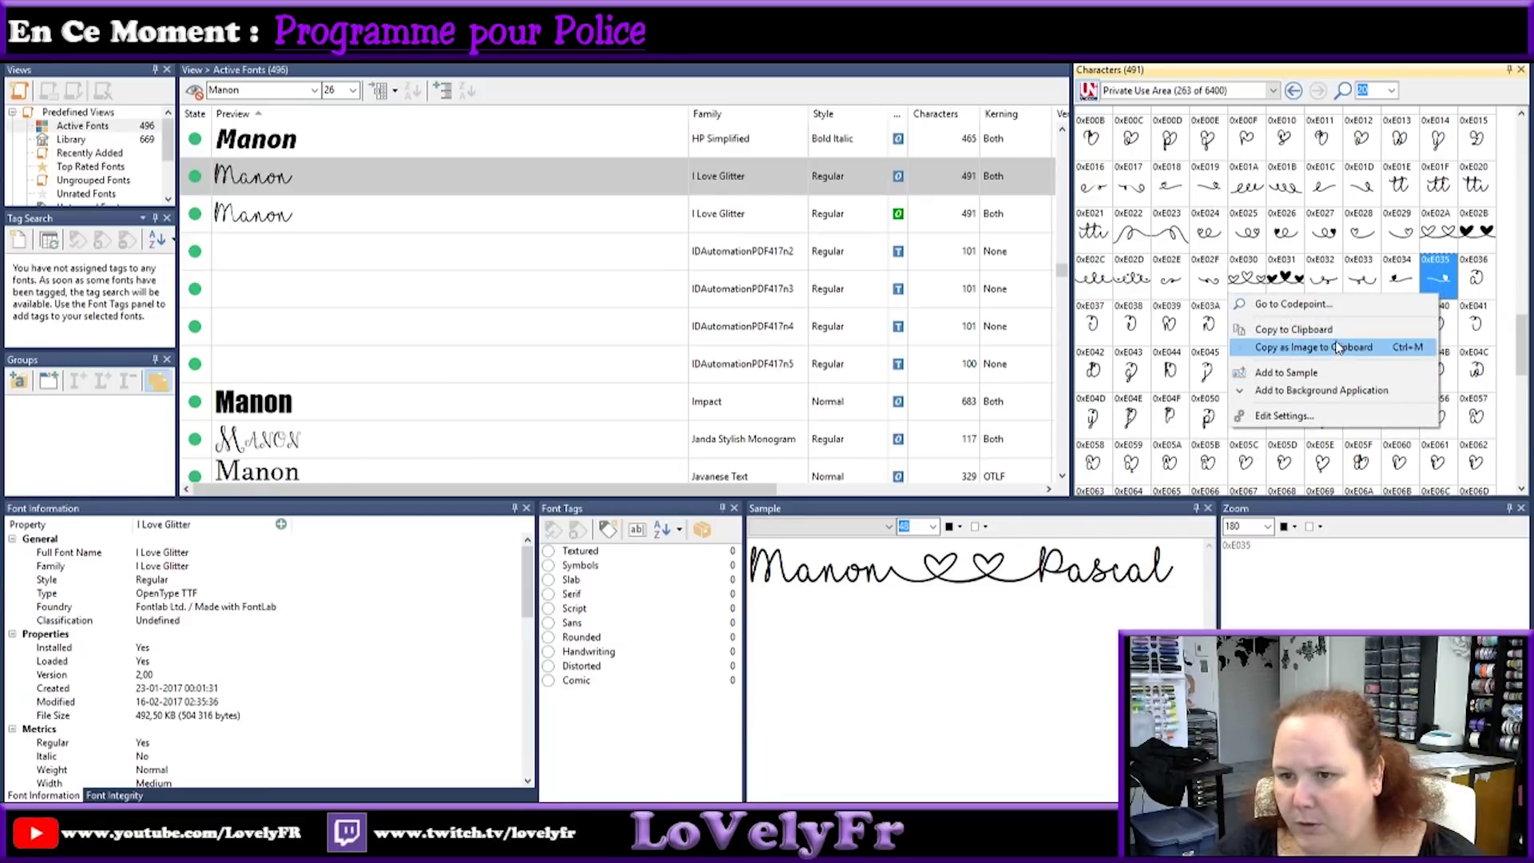
pyautogui.click(1310, 329)
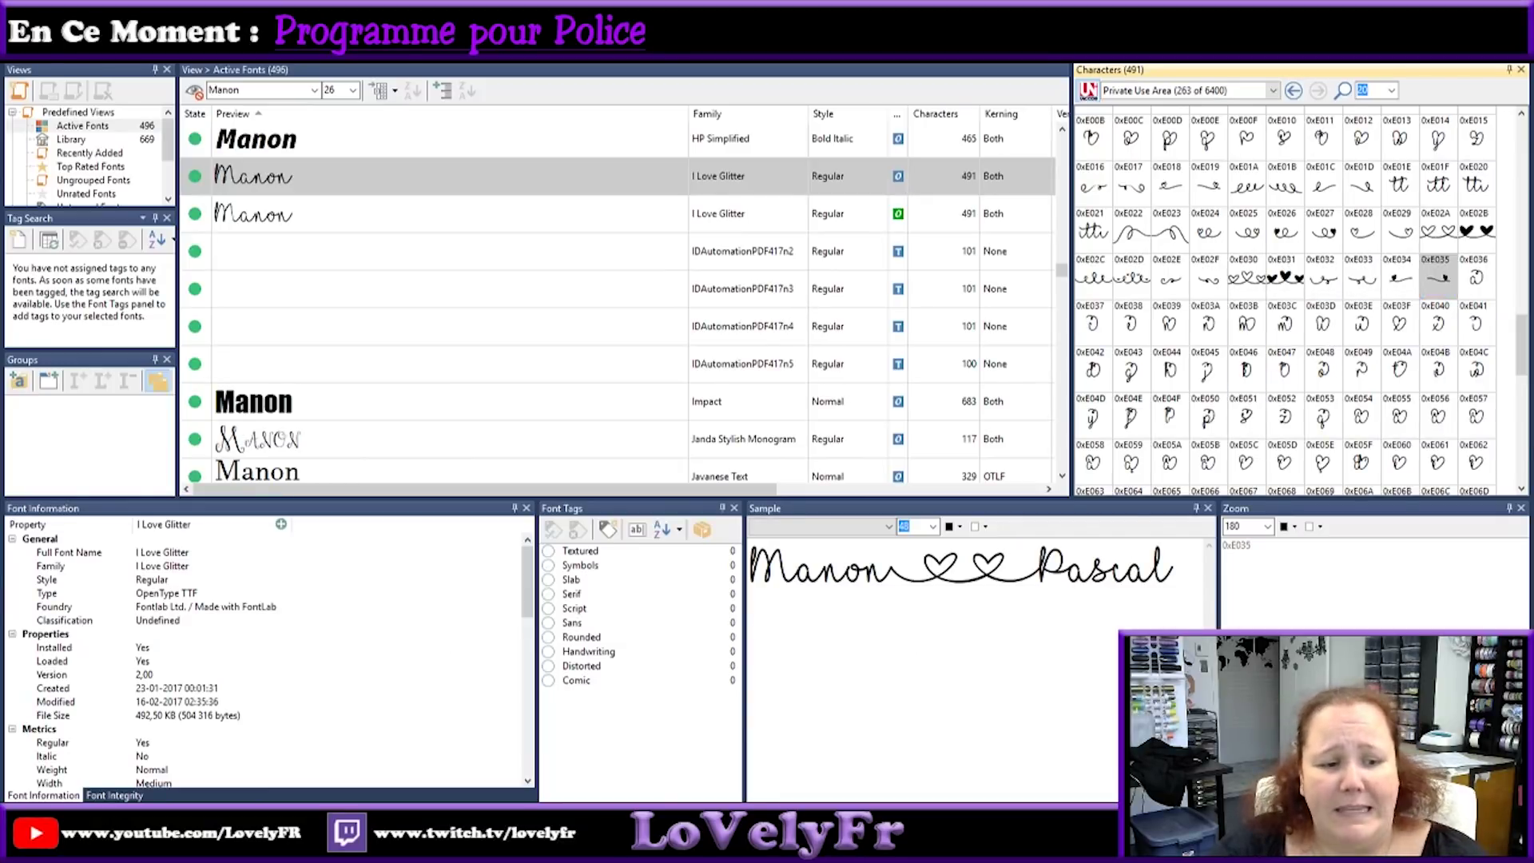
# Switch to Cricut Design Space and paste the copied heart swash at the end of the second name.
pyautogui.hotkey('alt', 'Tab')
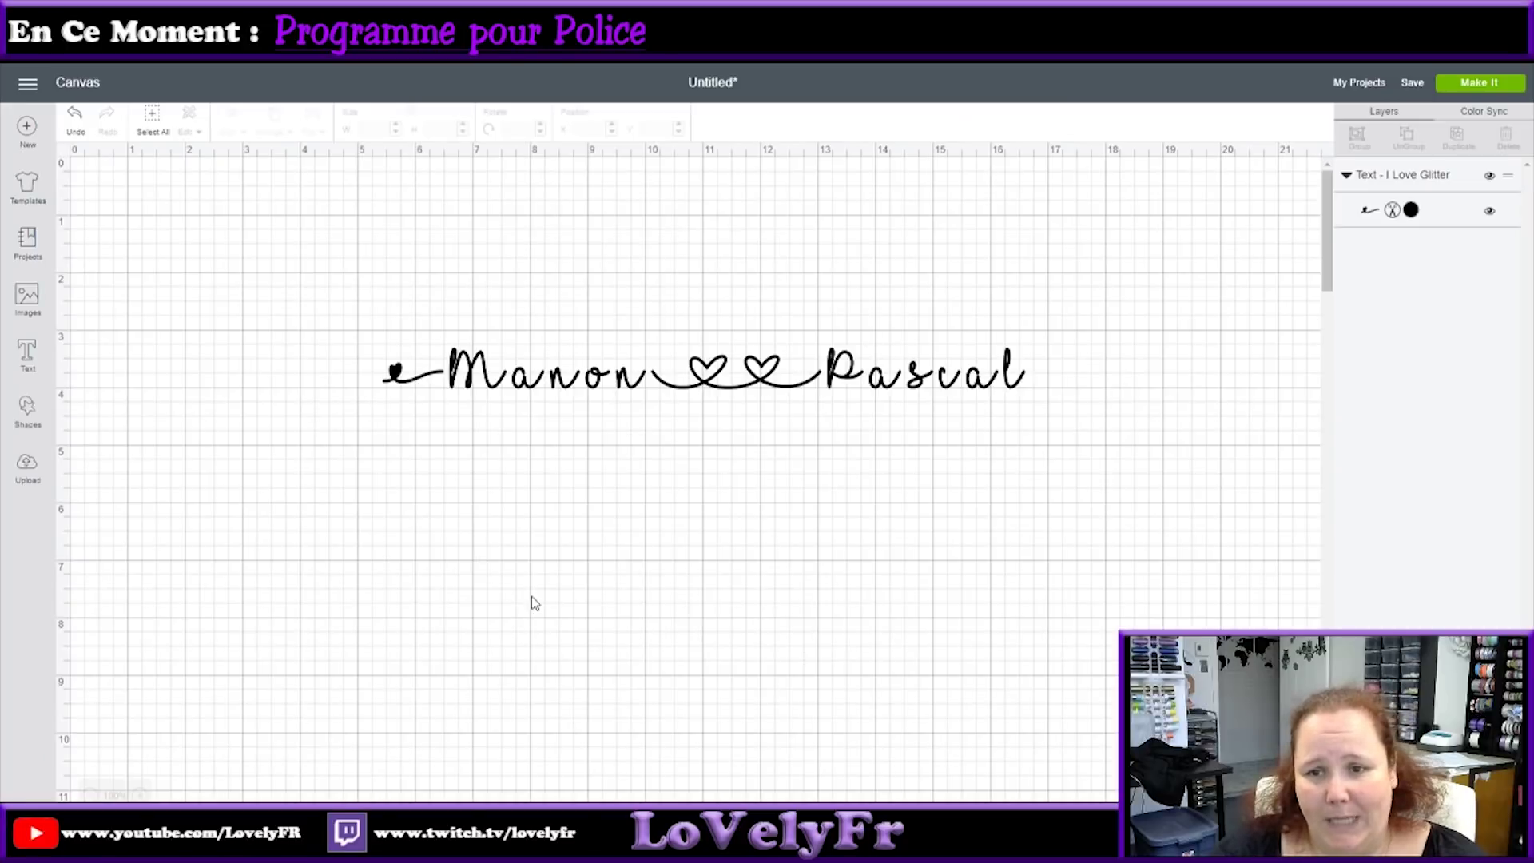
pyautogui.click(962, 390)
pyautogui.click(463, 326)
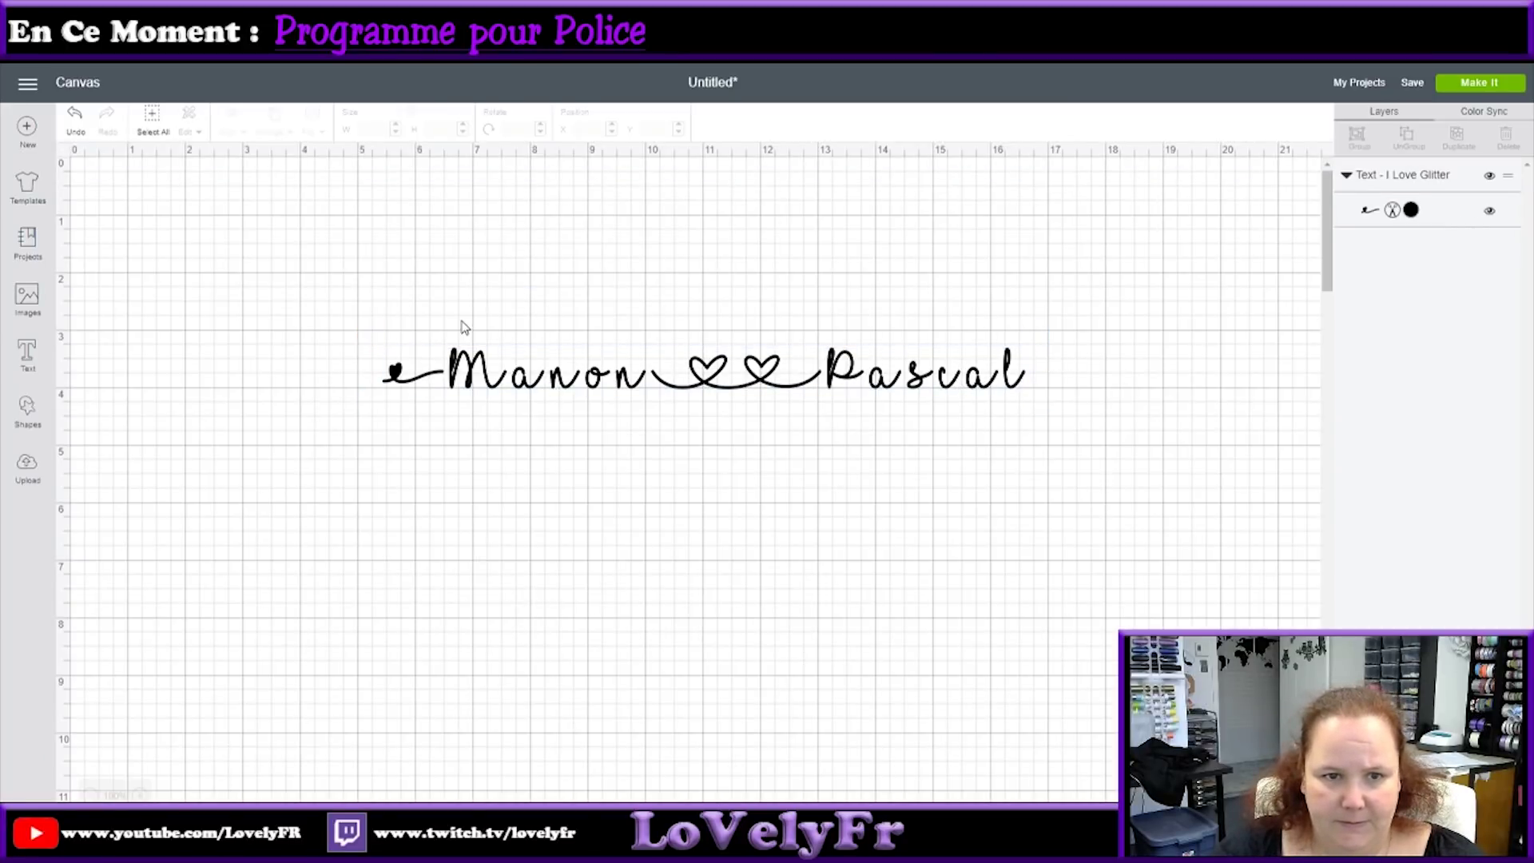
pyautogui.doubleClick(465, 369)
pyautogui.rightClick(484, 276)
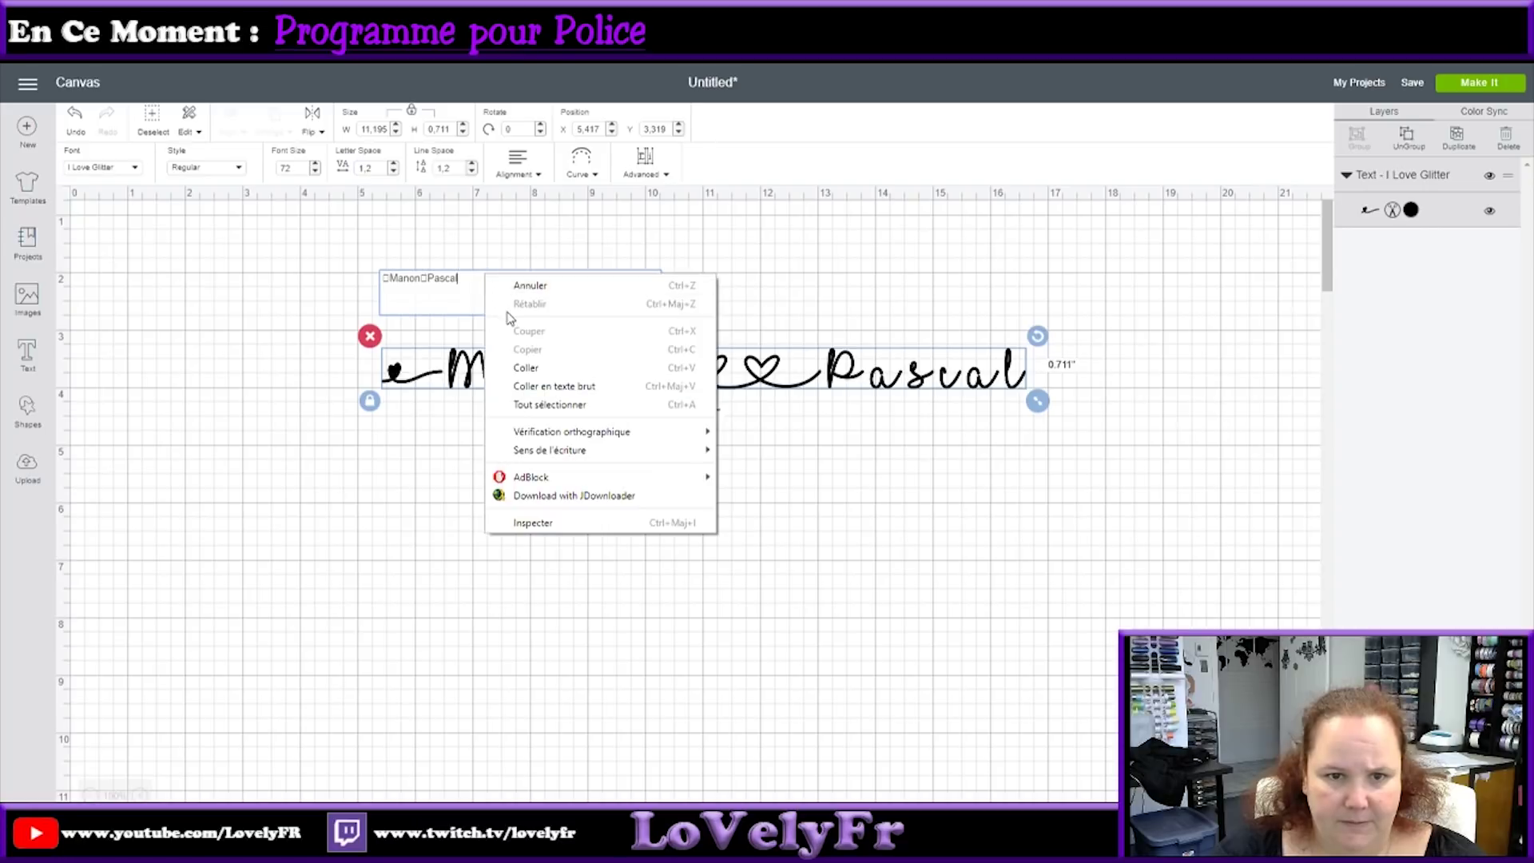
pyautogui.click(524, 368)
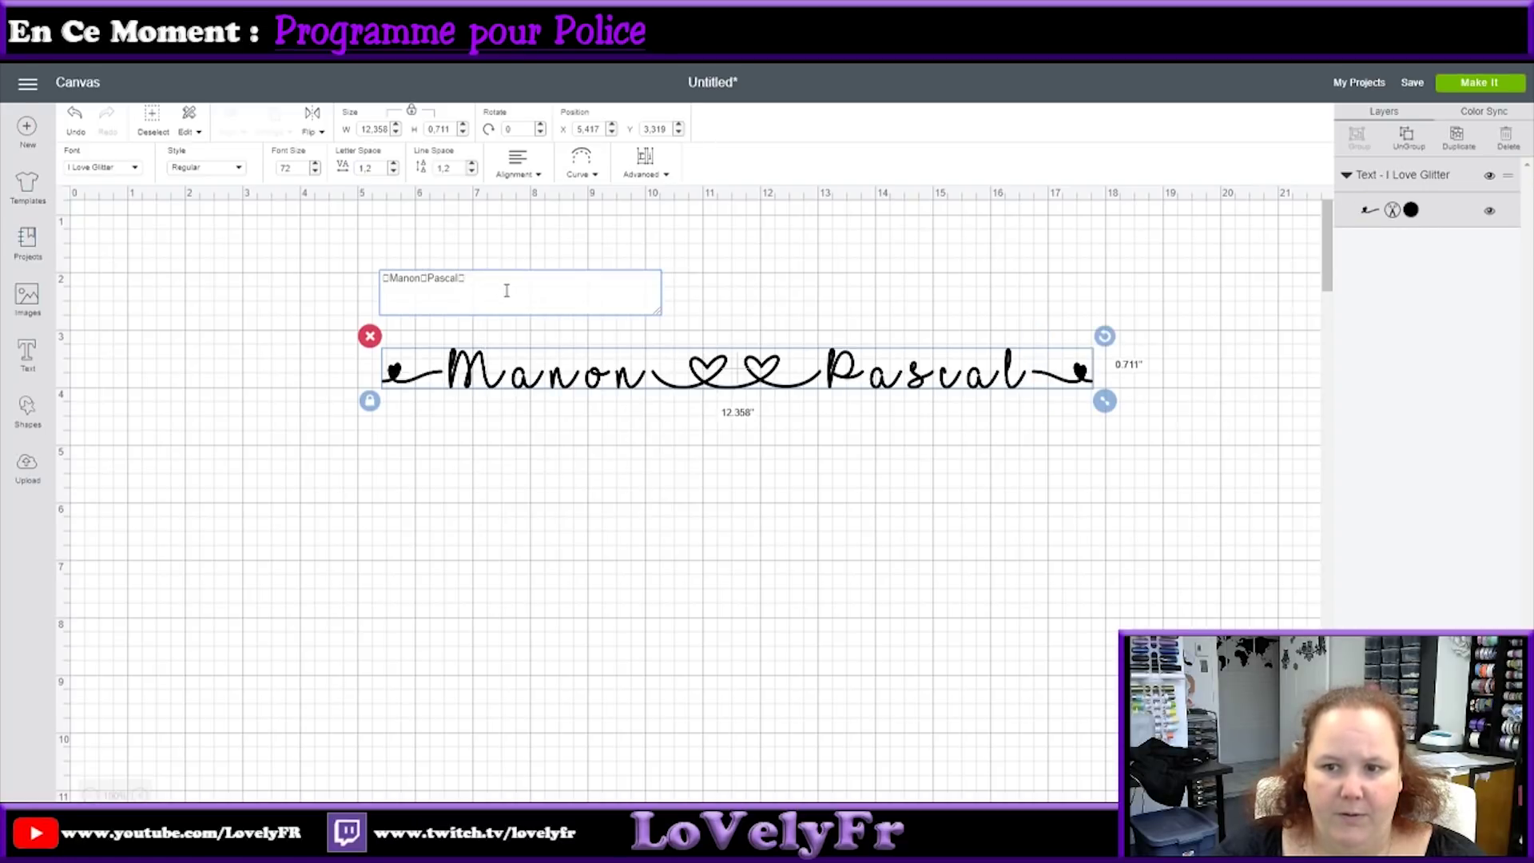
# Copy the complete text with both names and all special glyphs to the clipboard.
pyautogui.moveTo(490, 286); pyautogui.dragTo(377, 286)
pyautogui.rightClick(417, 281)
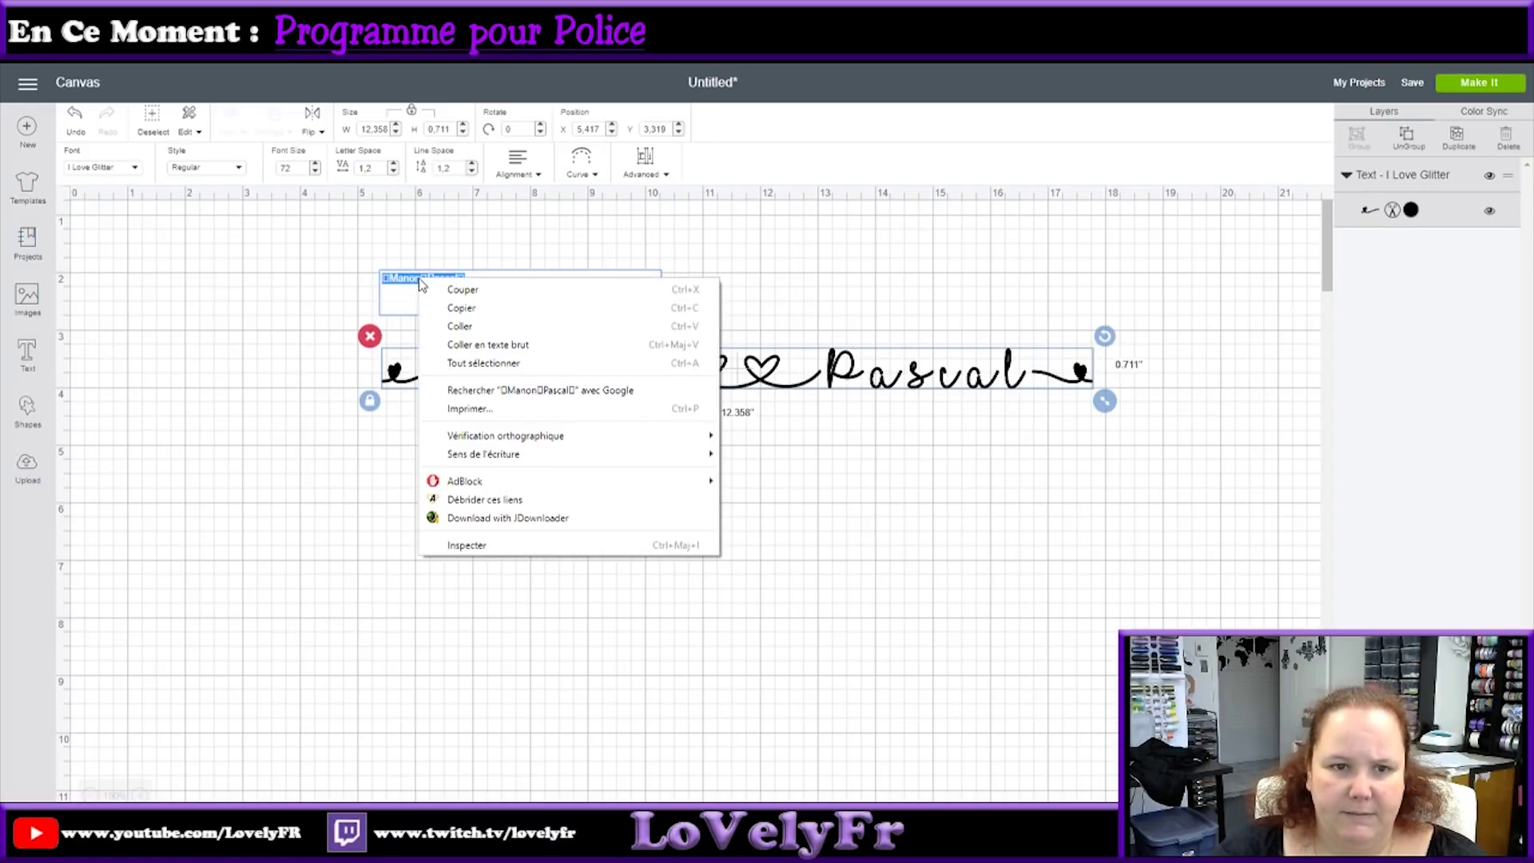
pyautogui.click(441, 308)
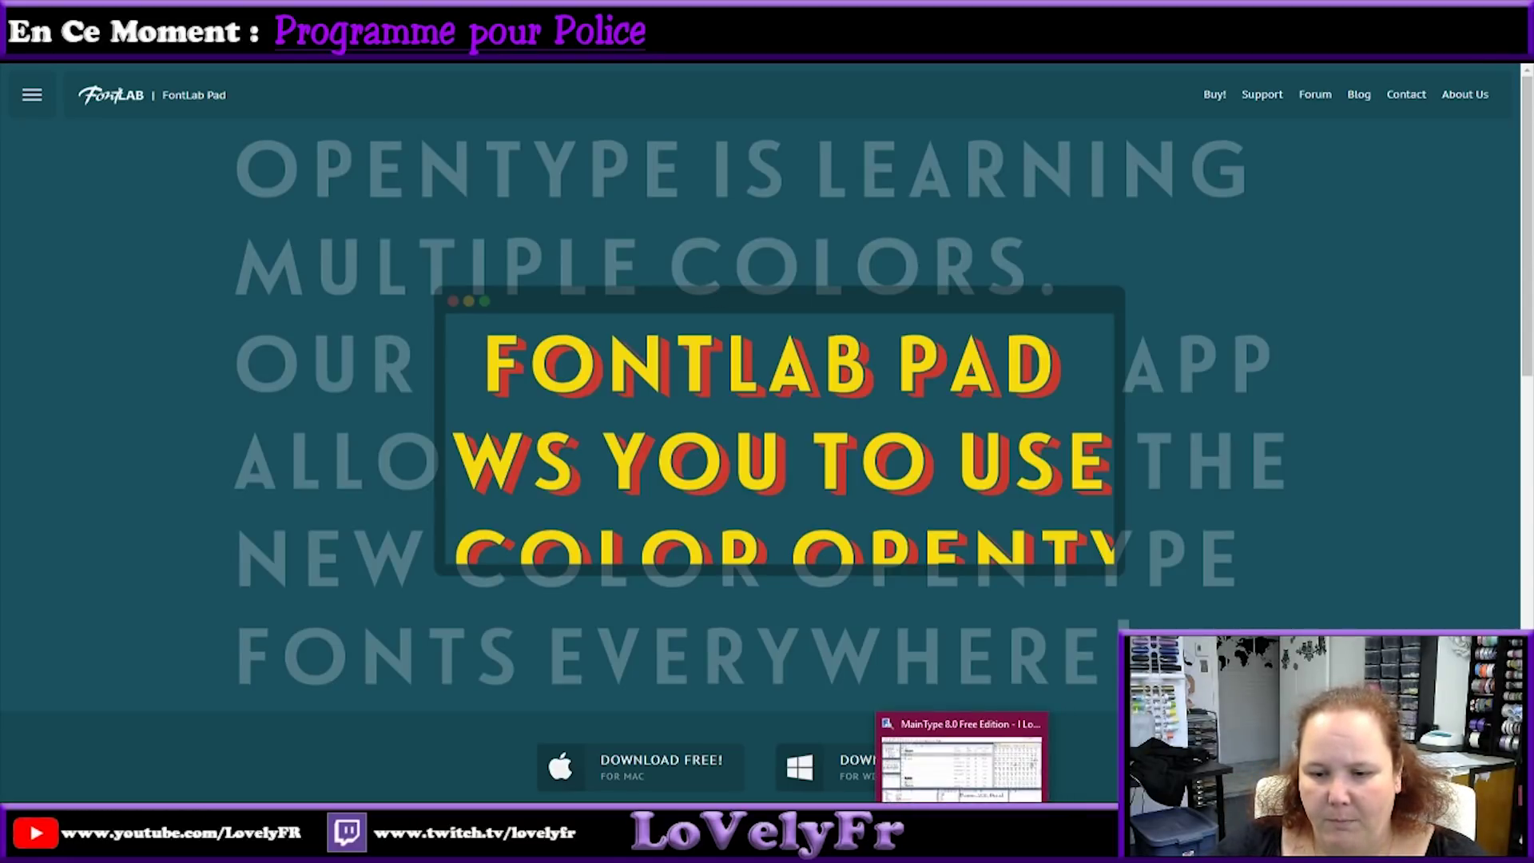
# Switch to FontLab Pad, close the Broken Heart sample and move the empty FontLab Pad window toward the web page's header.
pyautogui.click(975, 846)
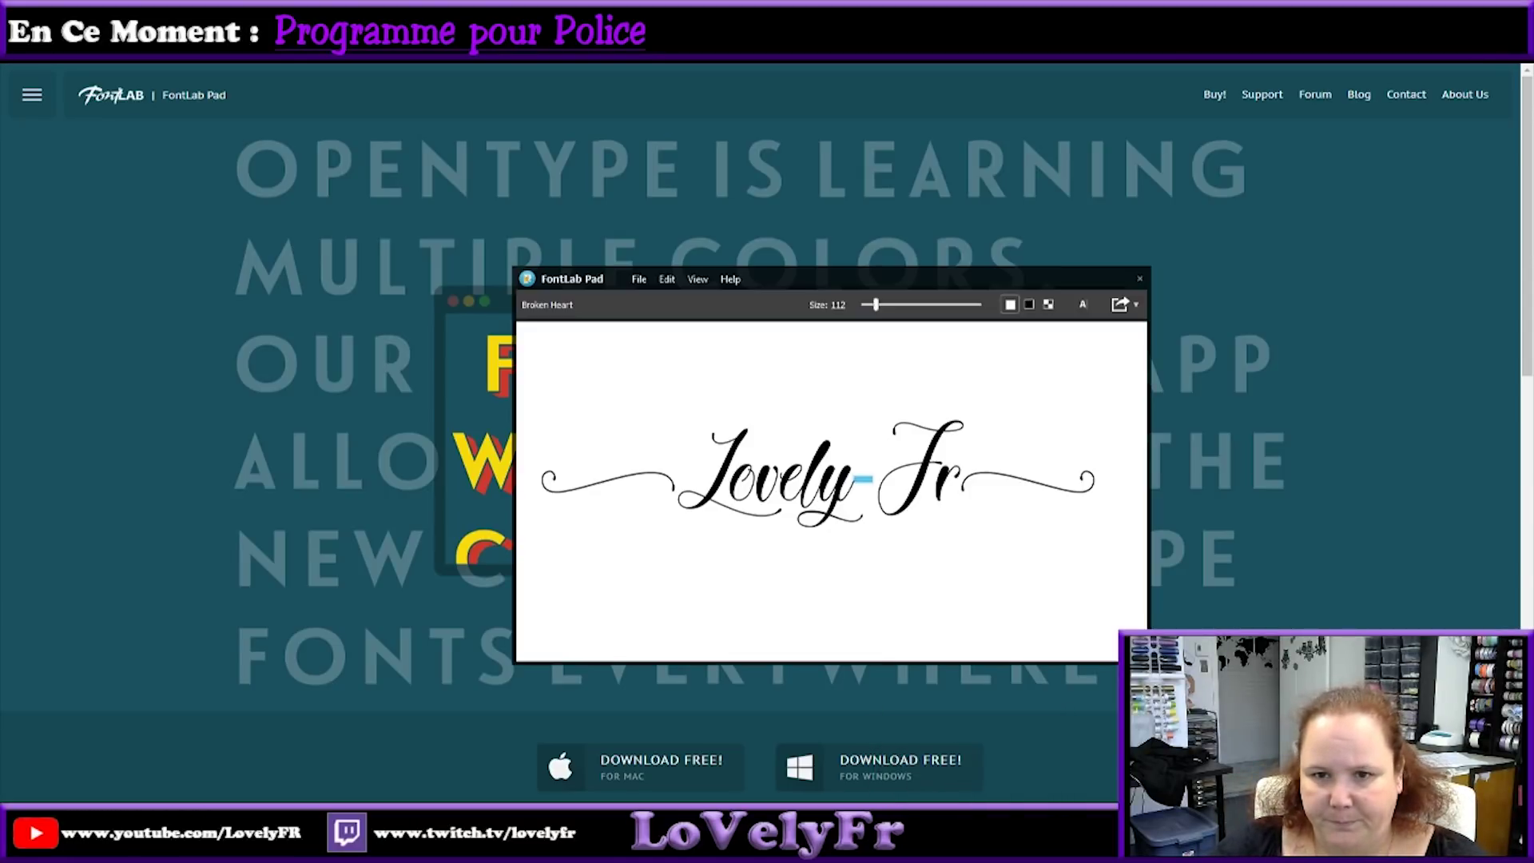
pyautogui.click(1141, 279)
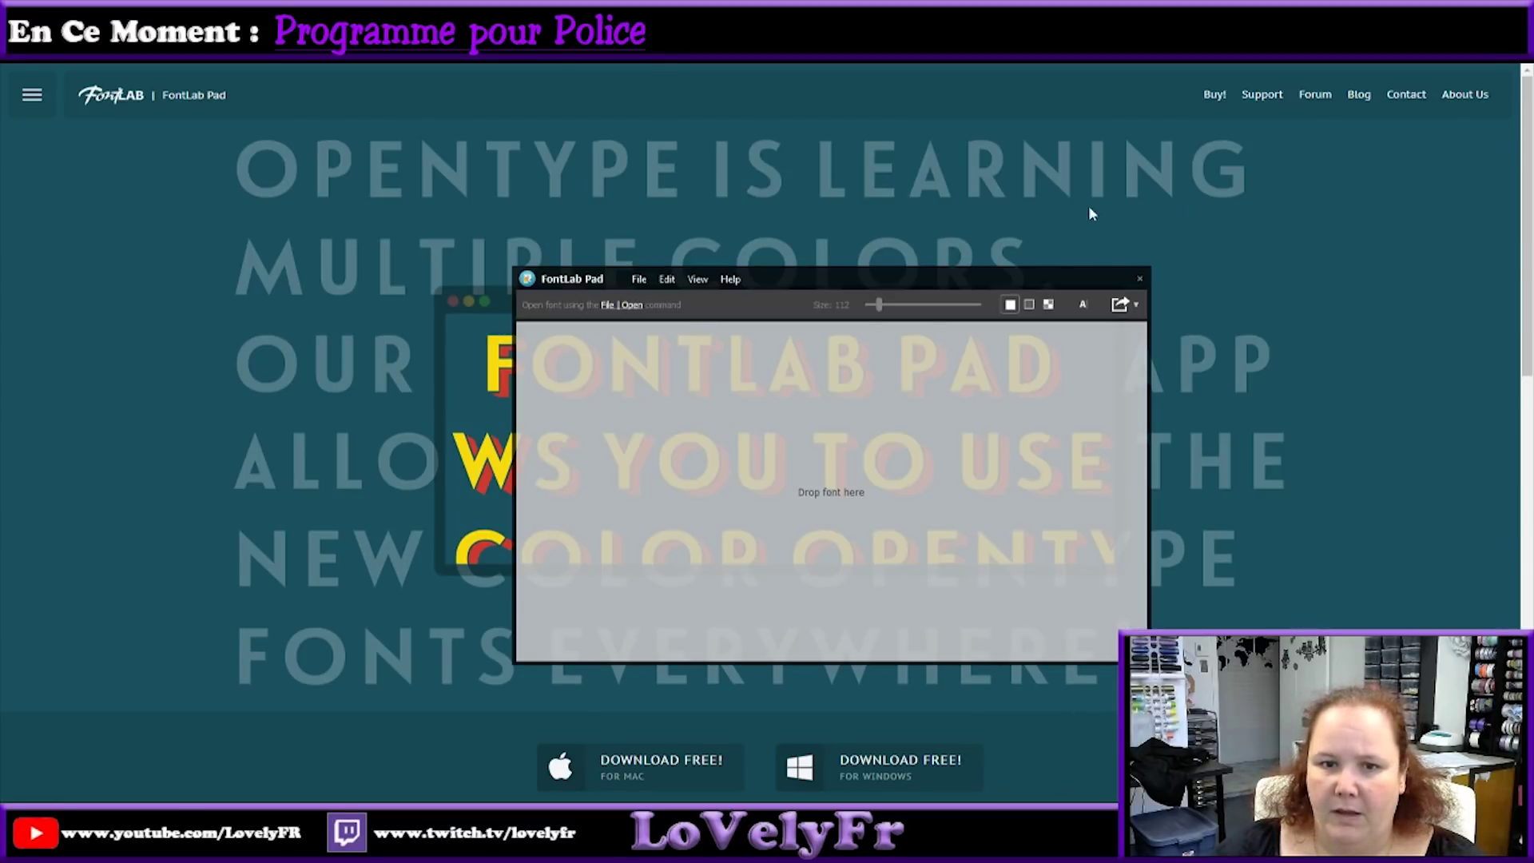
pyautogui.moveTo(979, 275); pyautogui.dragTo(745, 110)
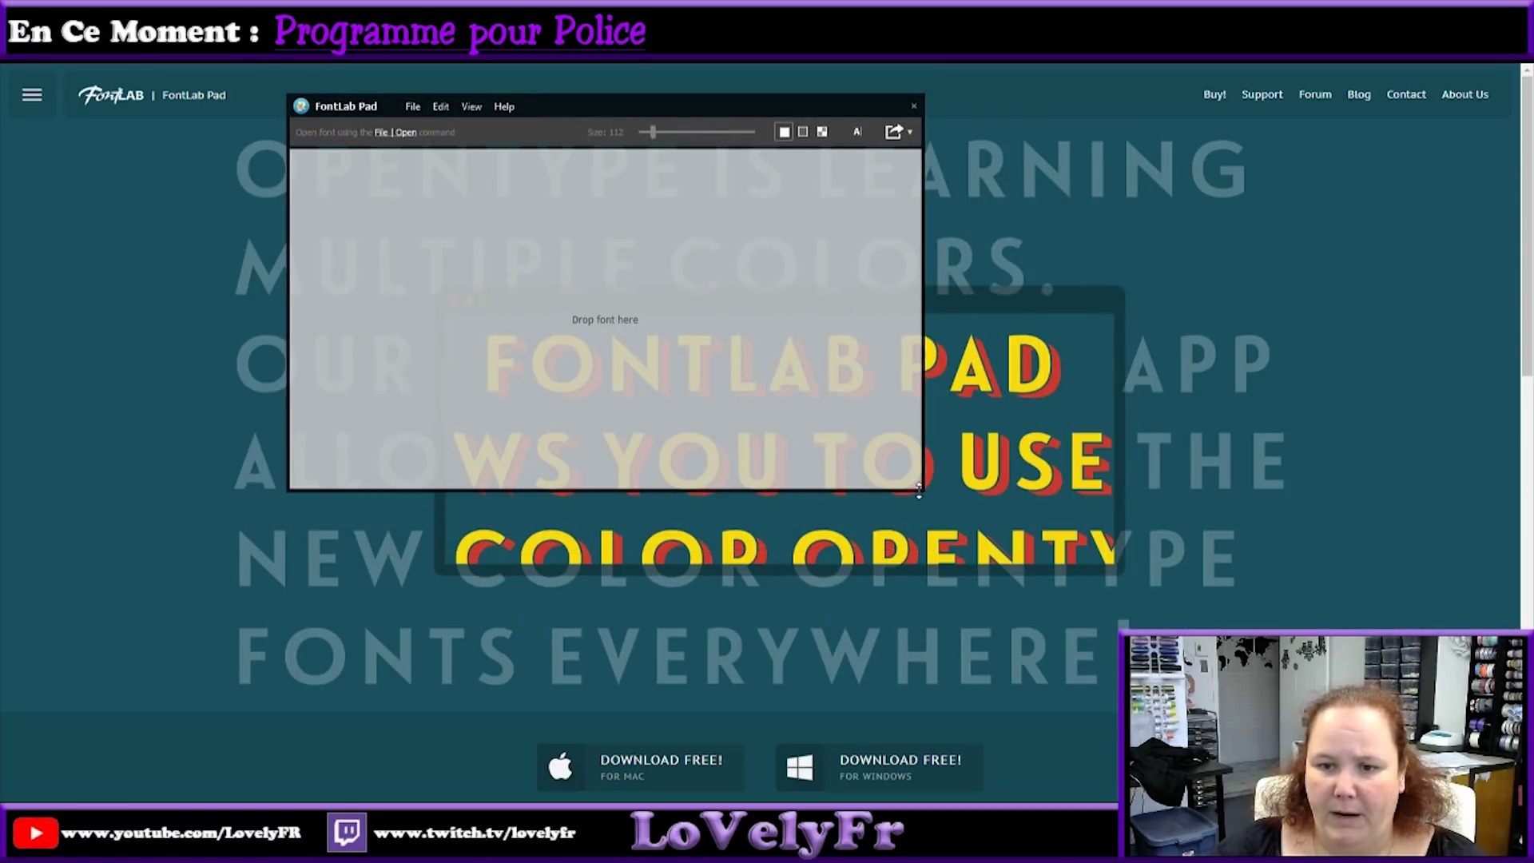
# Enlarge the FontLab Pad window down and to the right over the web page and open the list of installed fonts.
pyautogui.moveTo(922, 489); pyautogui.dragTo(921, 764)
pyautogui.moveTo(919, 523); pyautogui.dragTo(1512, 528)
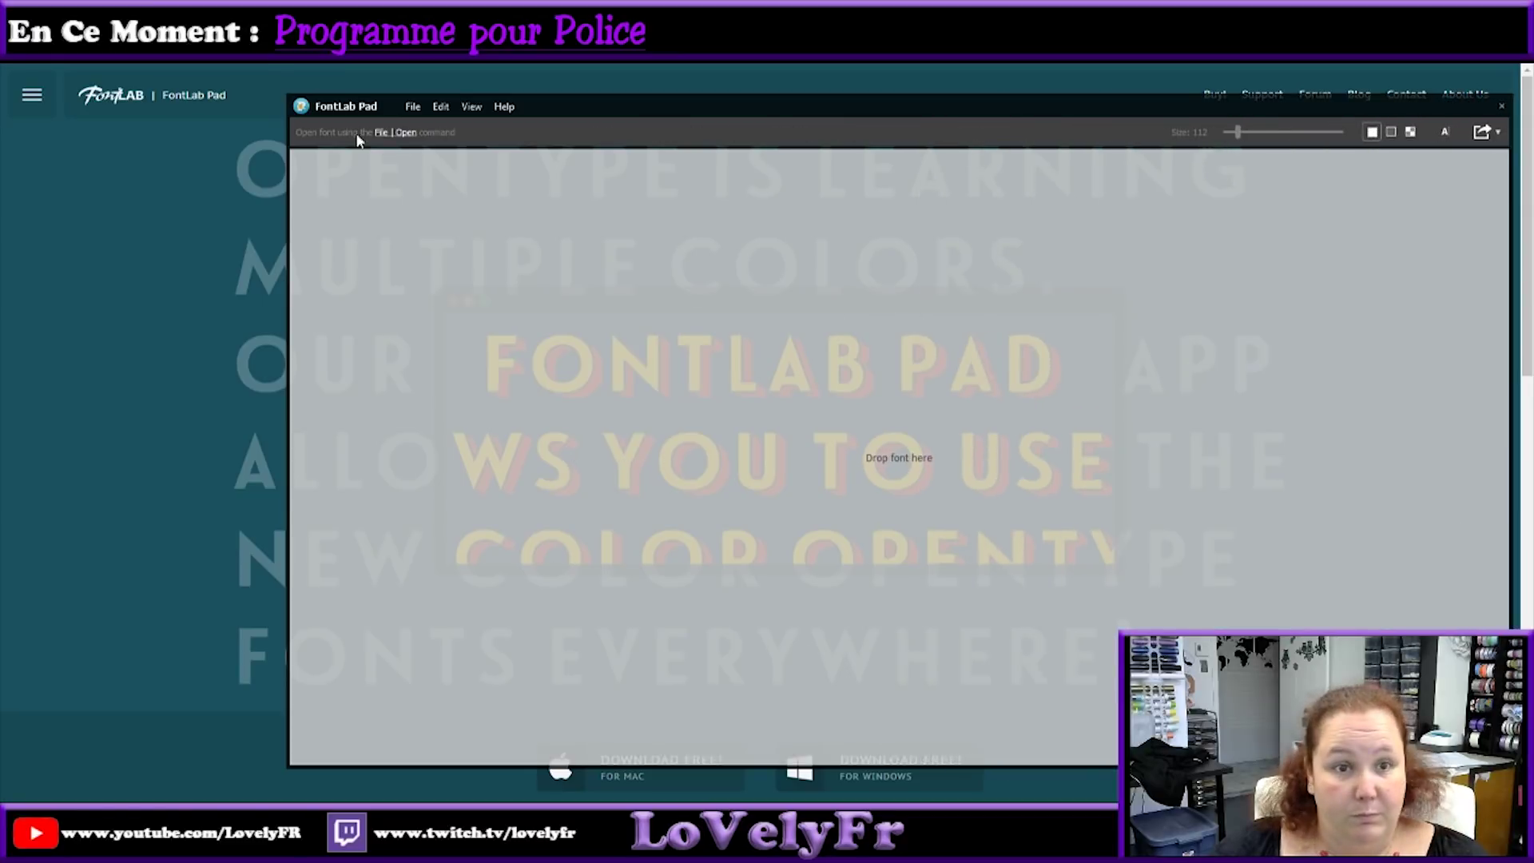
pyautogui.click(411, 107)
pyautogui.click(460, 143)
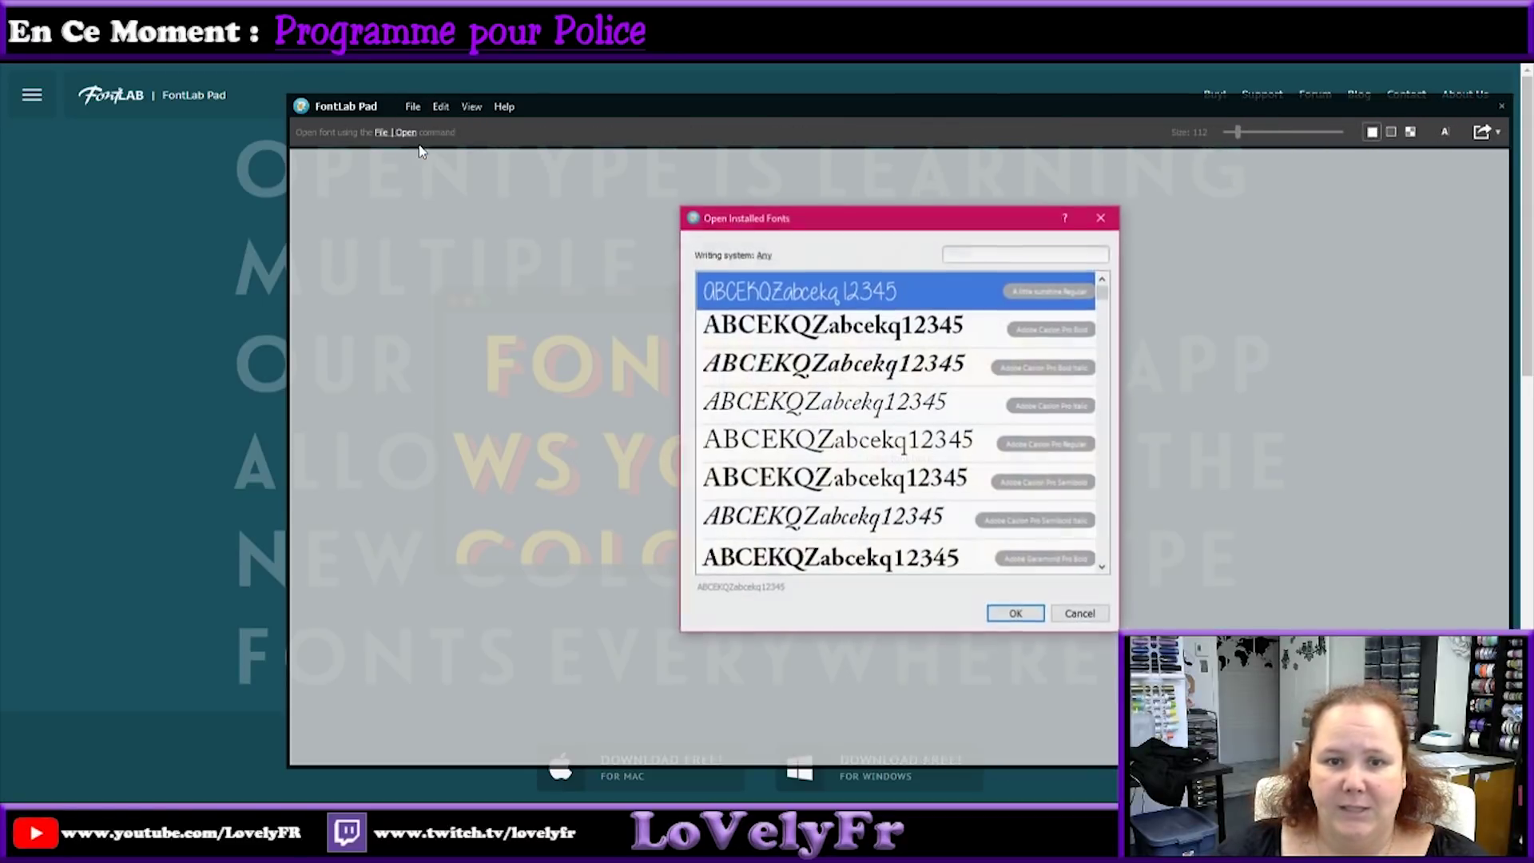
# Filter the installed fonts by "I love" and load the first I Love Glitter Regular font.
pyautogui.scroll(-10, 823, 344)
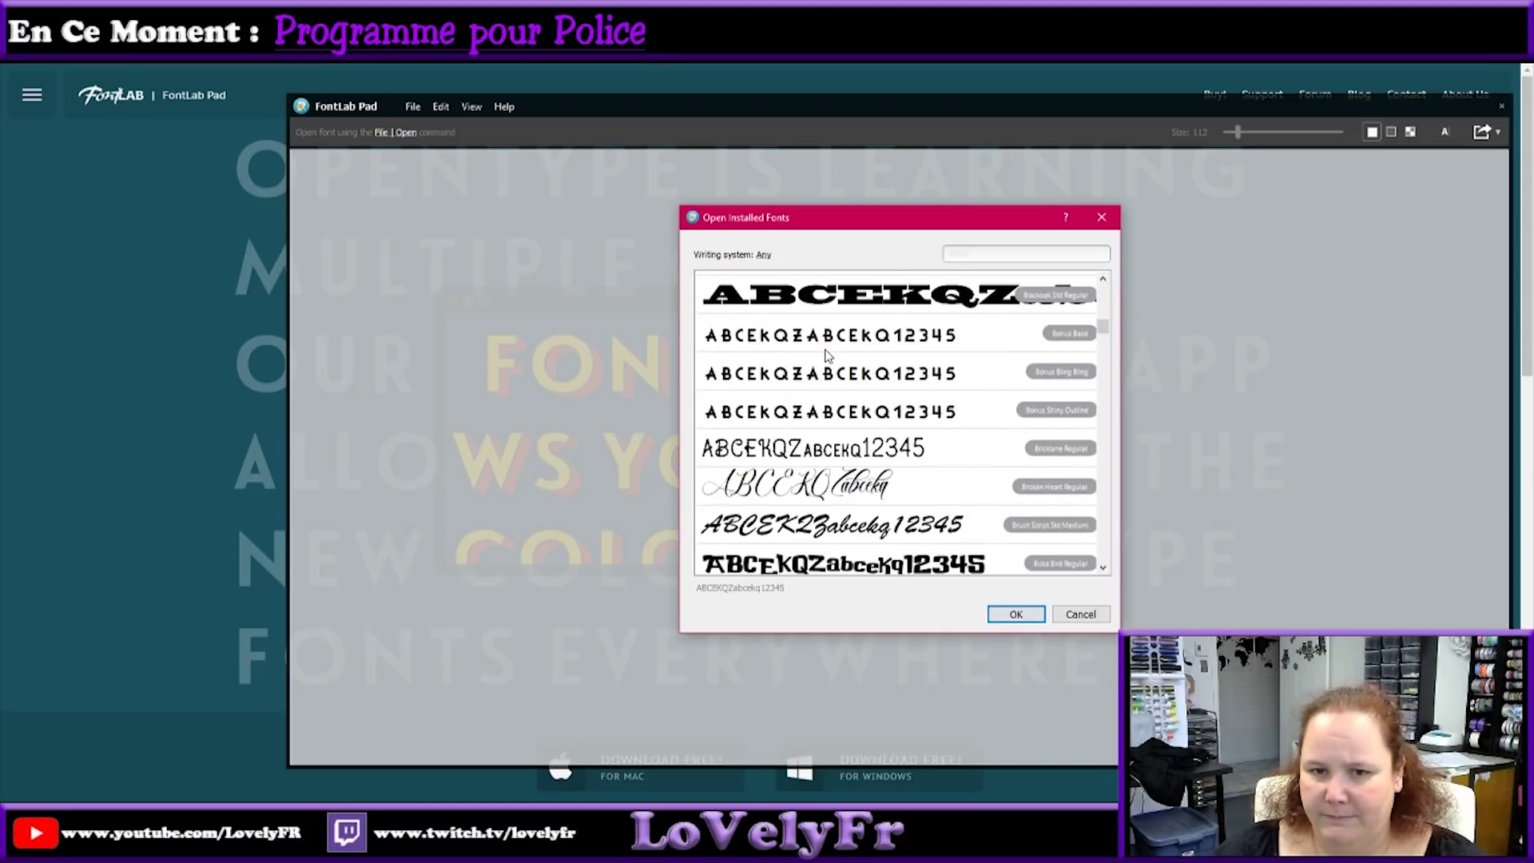
pyautogui.scroll(-6, 851, 479)
pyautogui.scroll(15, 853, 484)
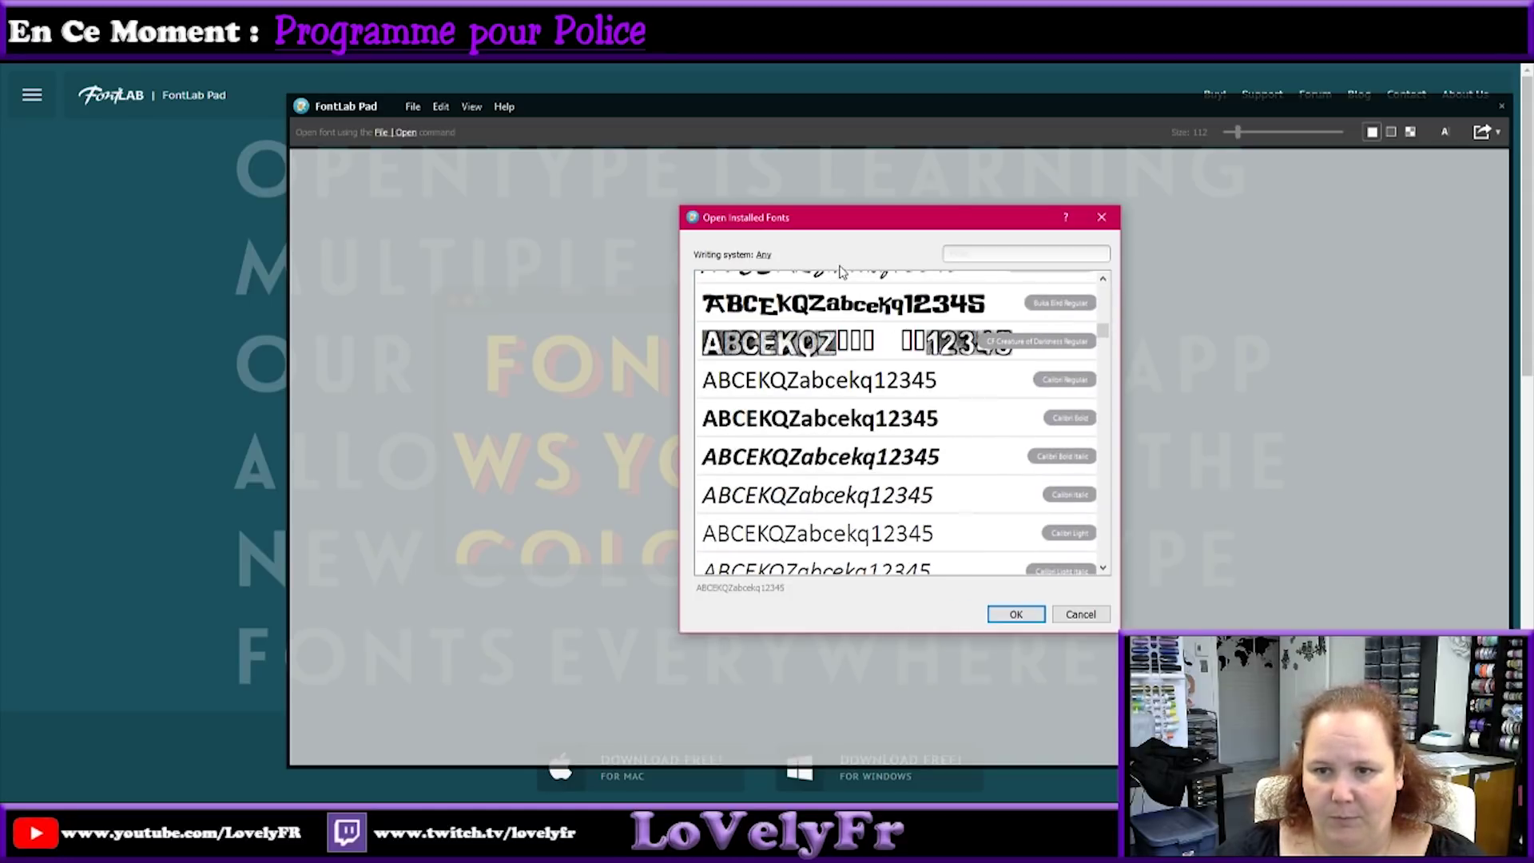
pyautogui.click(991, 253)
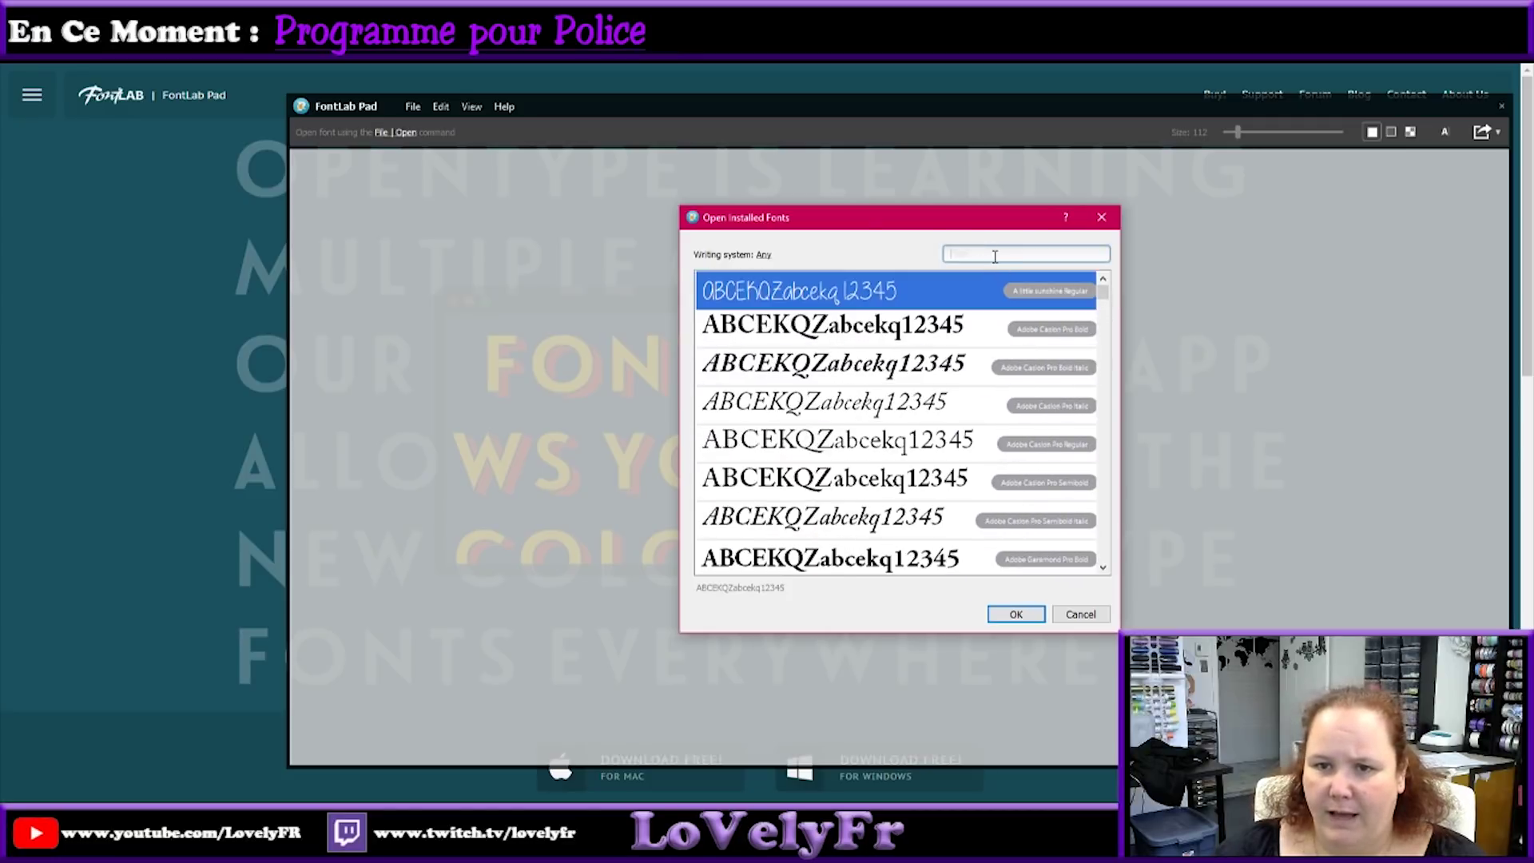
pyautogui.write('I love')
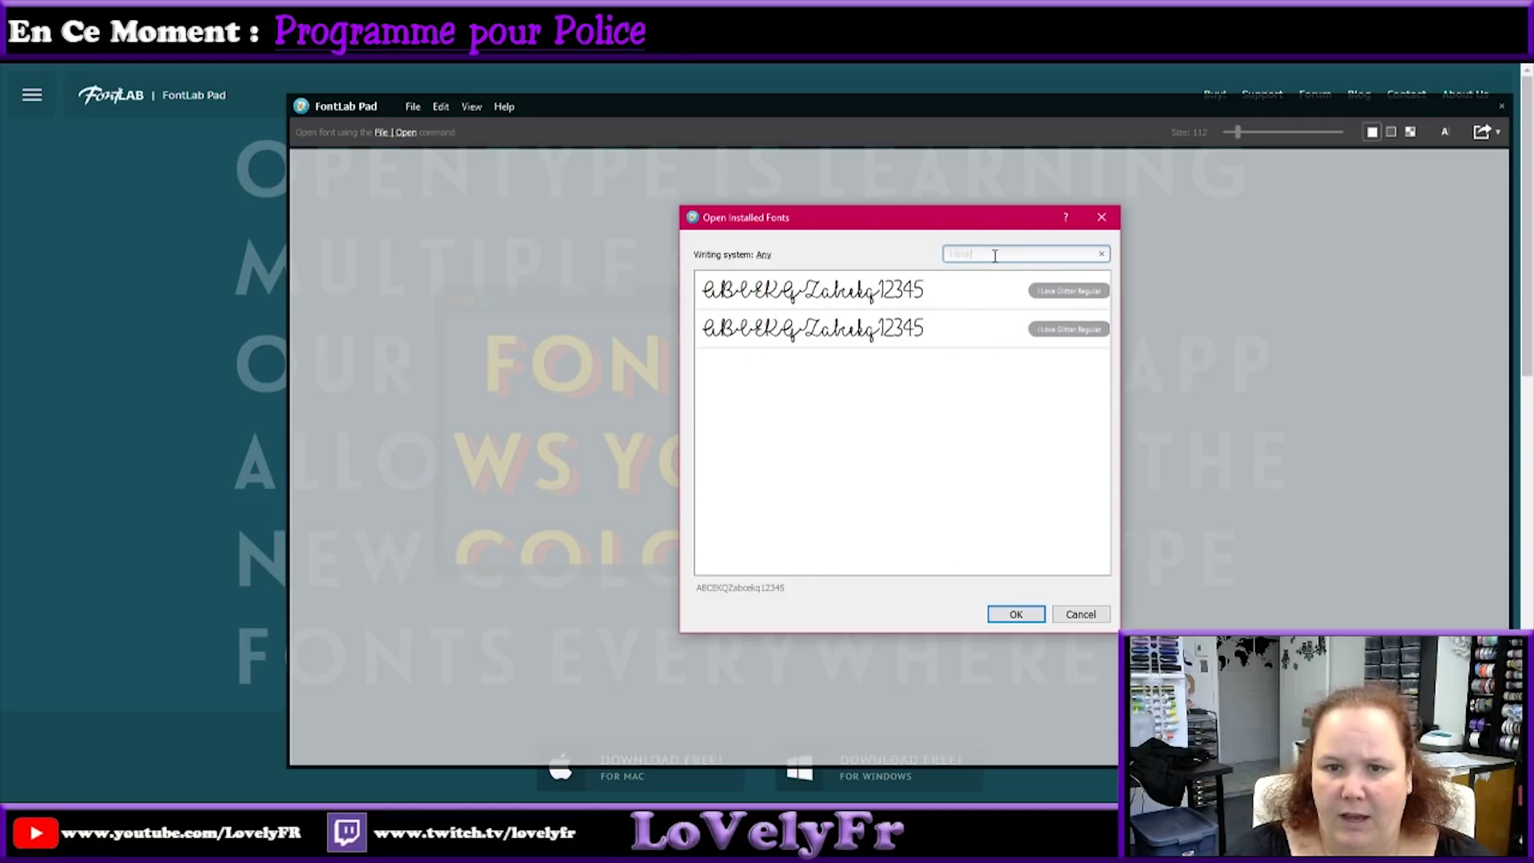
pyautogui.click(789, 306)
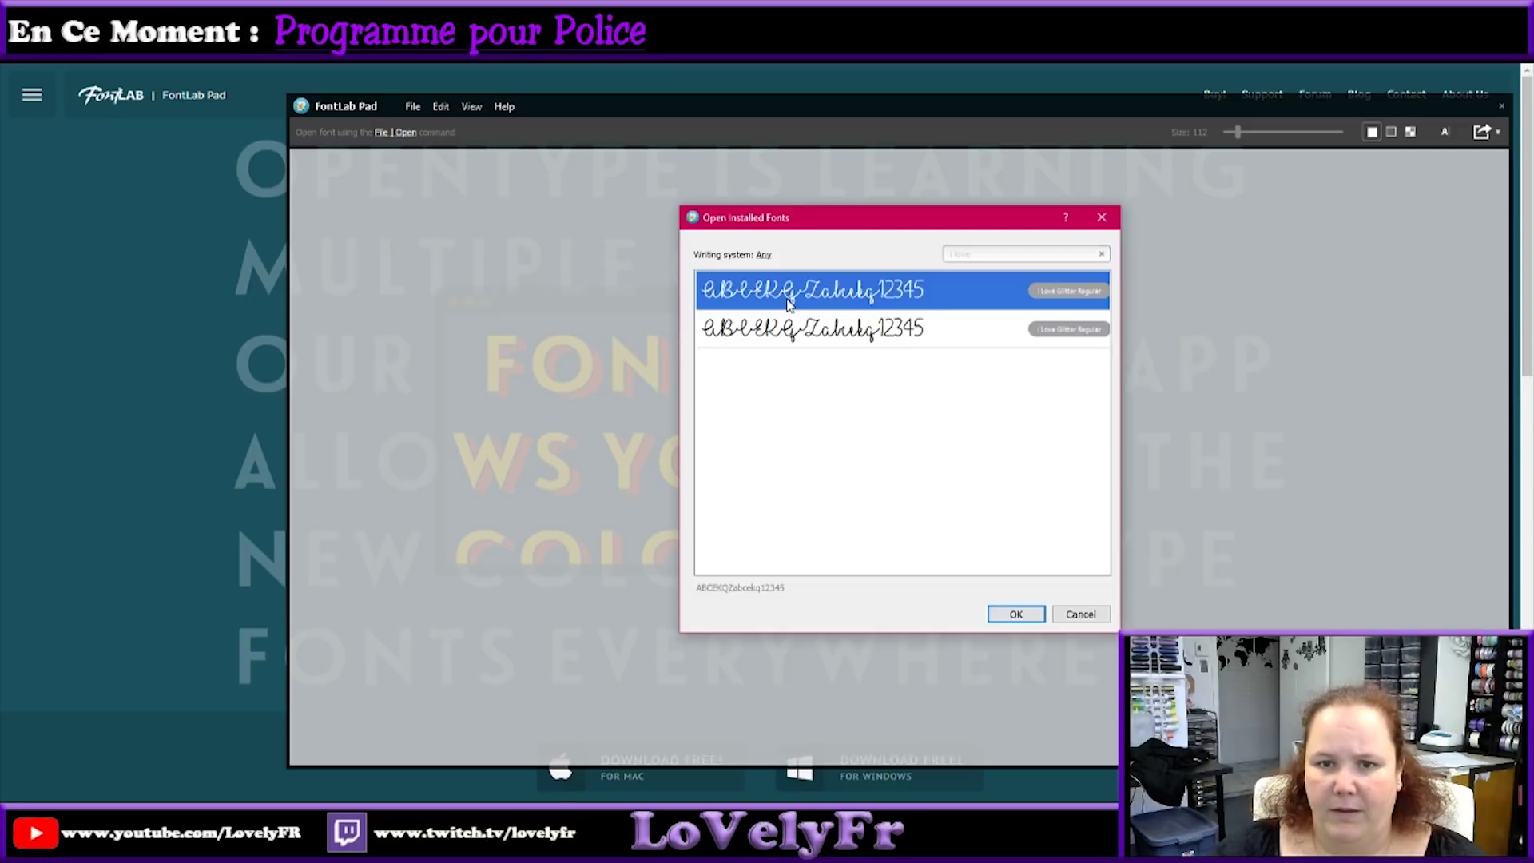
pyautogui.click(1016, 614)
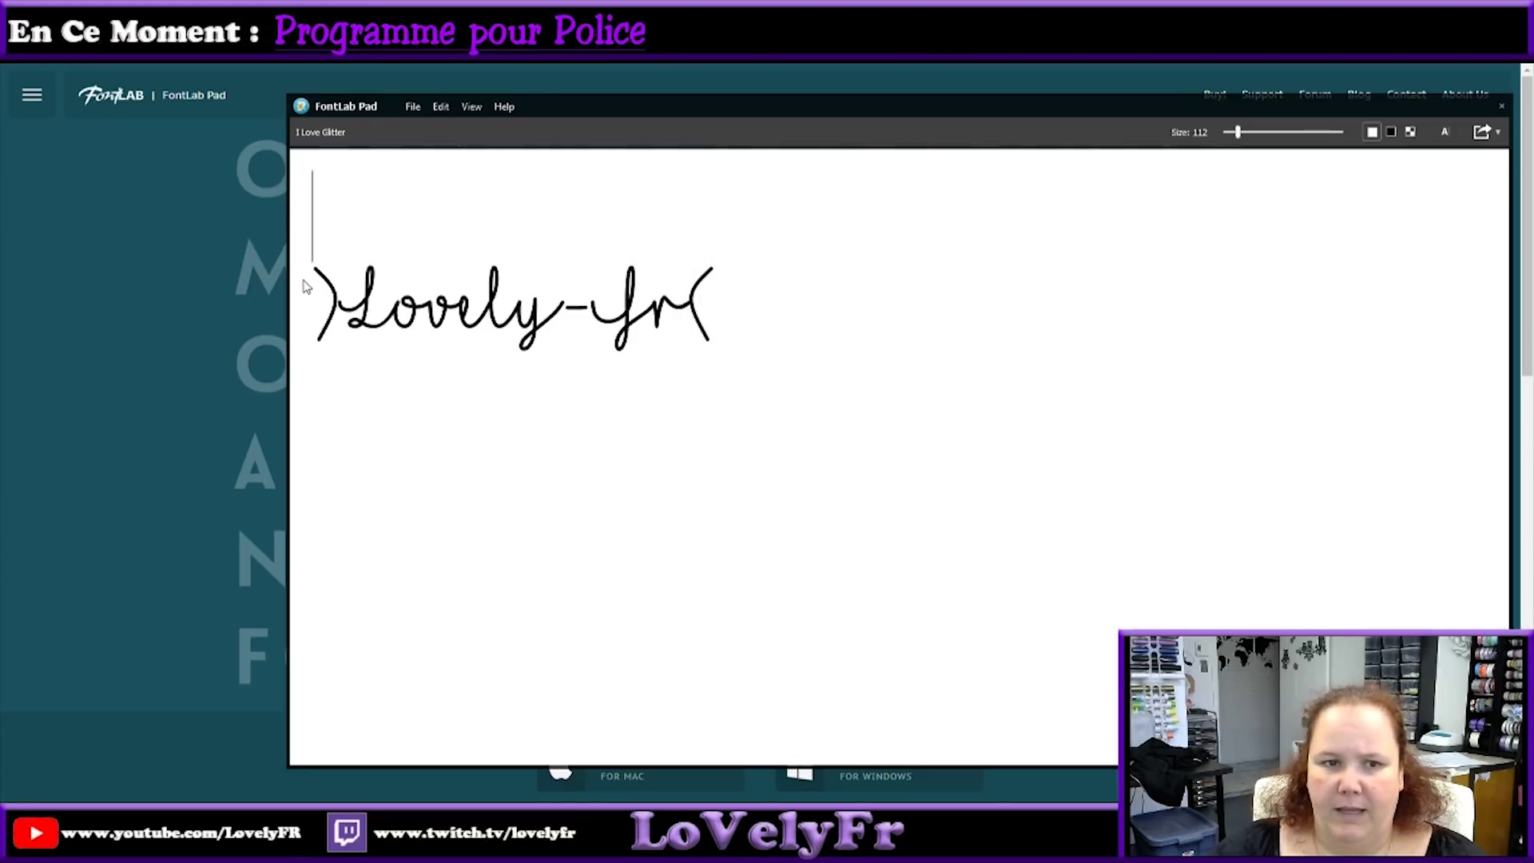
# Replace the sample text in FontLab Pad with the copied text containing both names and the heart glyphs.
pyautogui.moveTo(316, 296); pyautogui.dragTo(746, 336)
pyautogui.press('BackSpace')
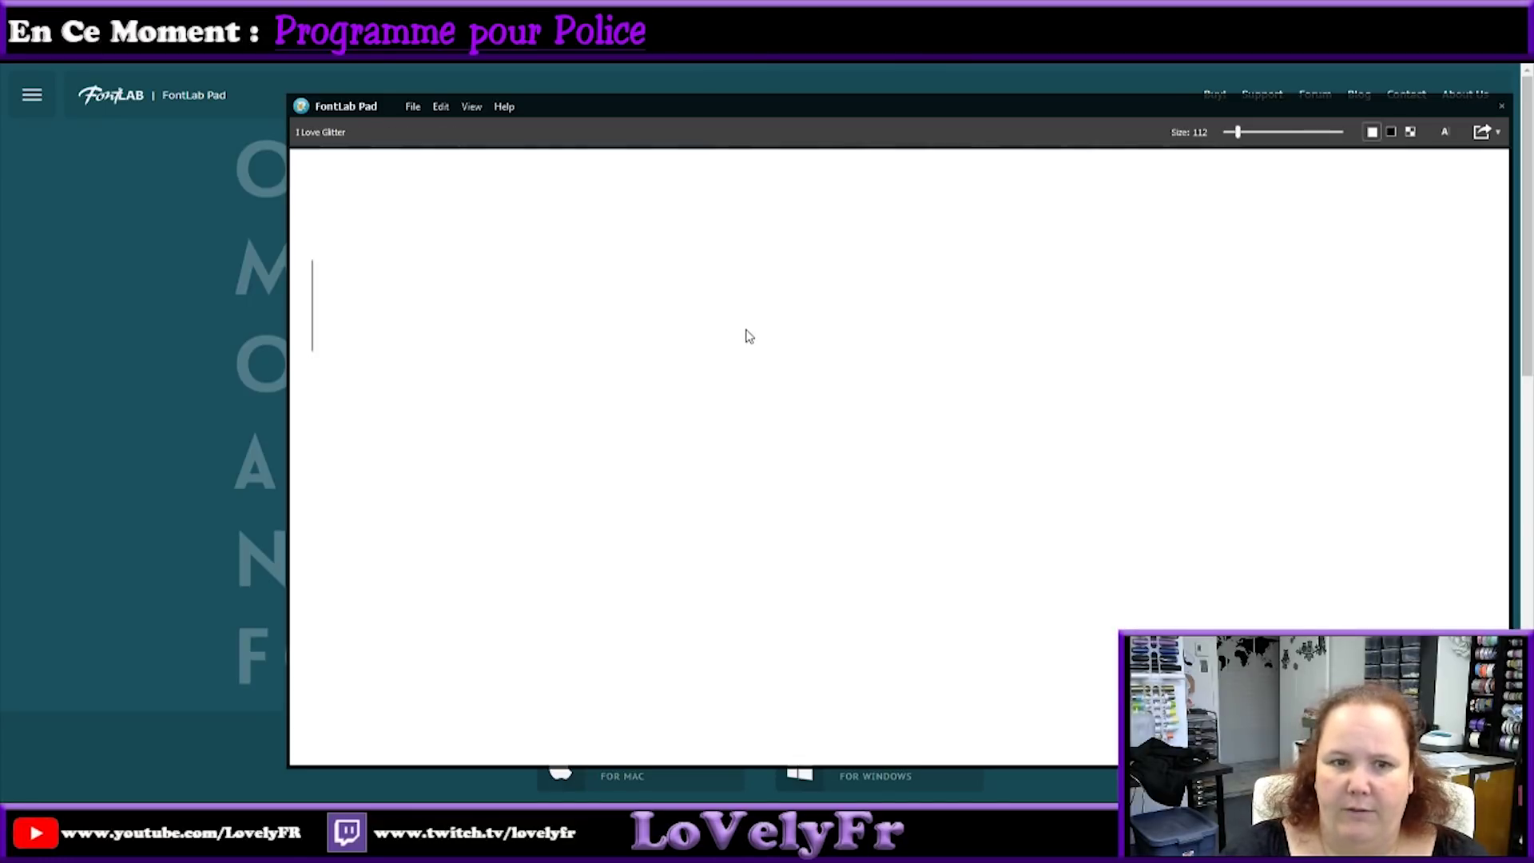
pyautogui.write(')Manon♥♥Pascal(')
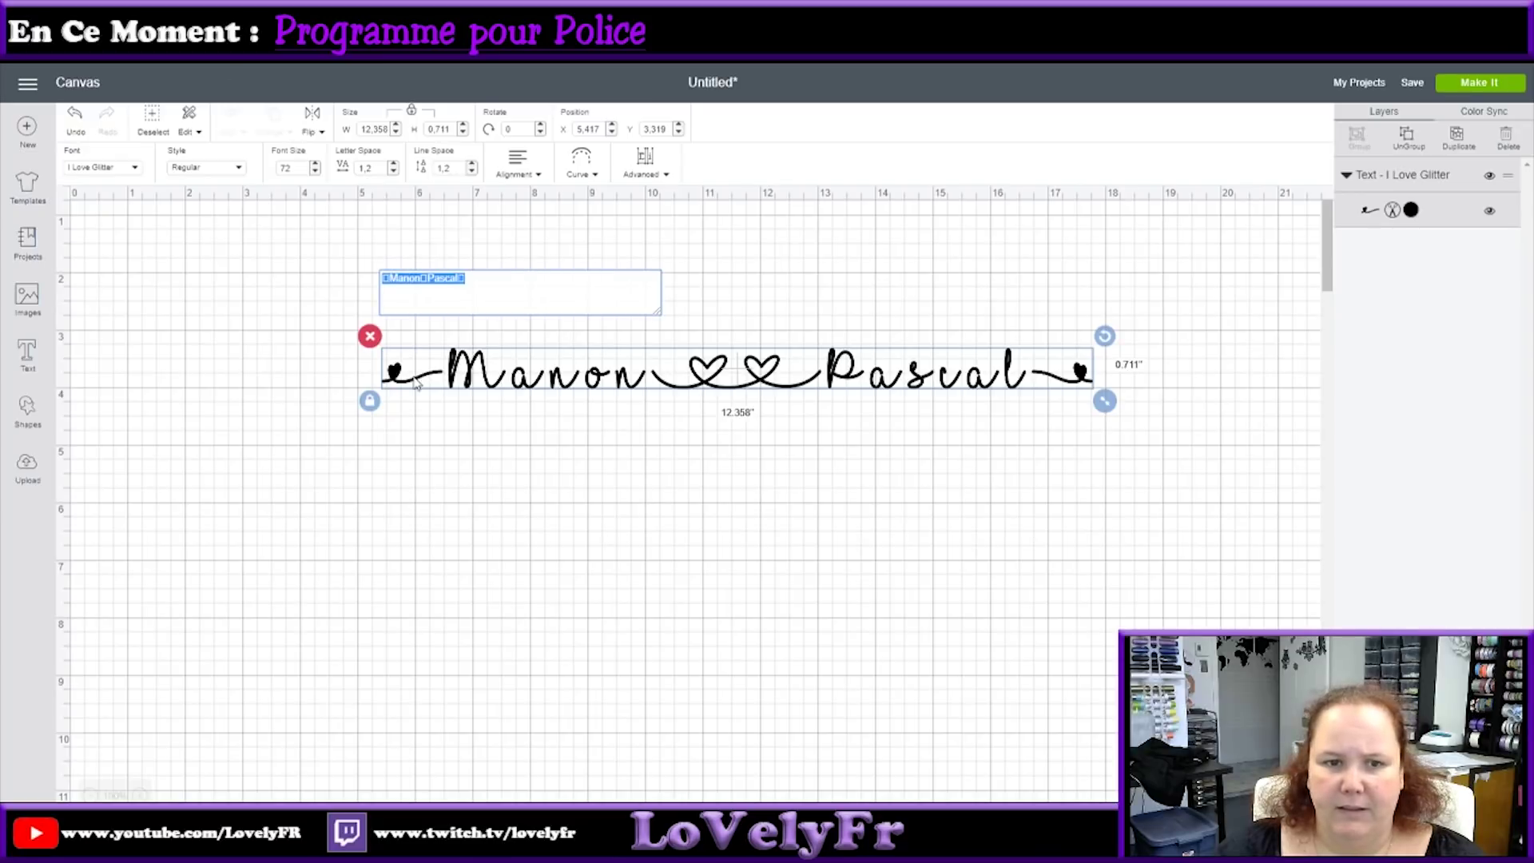
# In Cricut Design Space, move the names text to about X 4.194, Y 2.472 and reopen it for editing.
pyautogui.click(379, 429)
pyautogui.click(478, 385)
pyautogui.moveTo(477, 385); pyautogui.dragTo(408, 330)
pyautogui.doubleClick(407, 330)
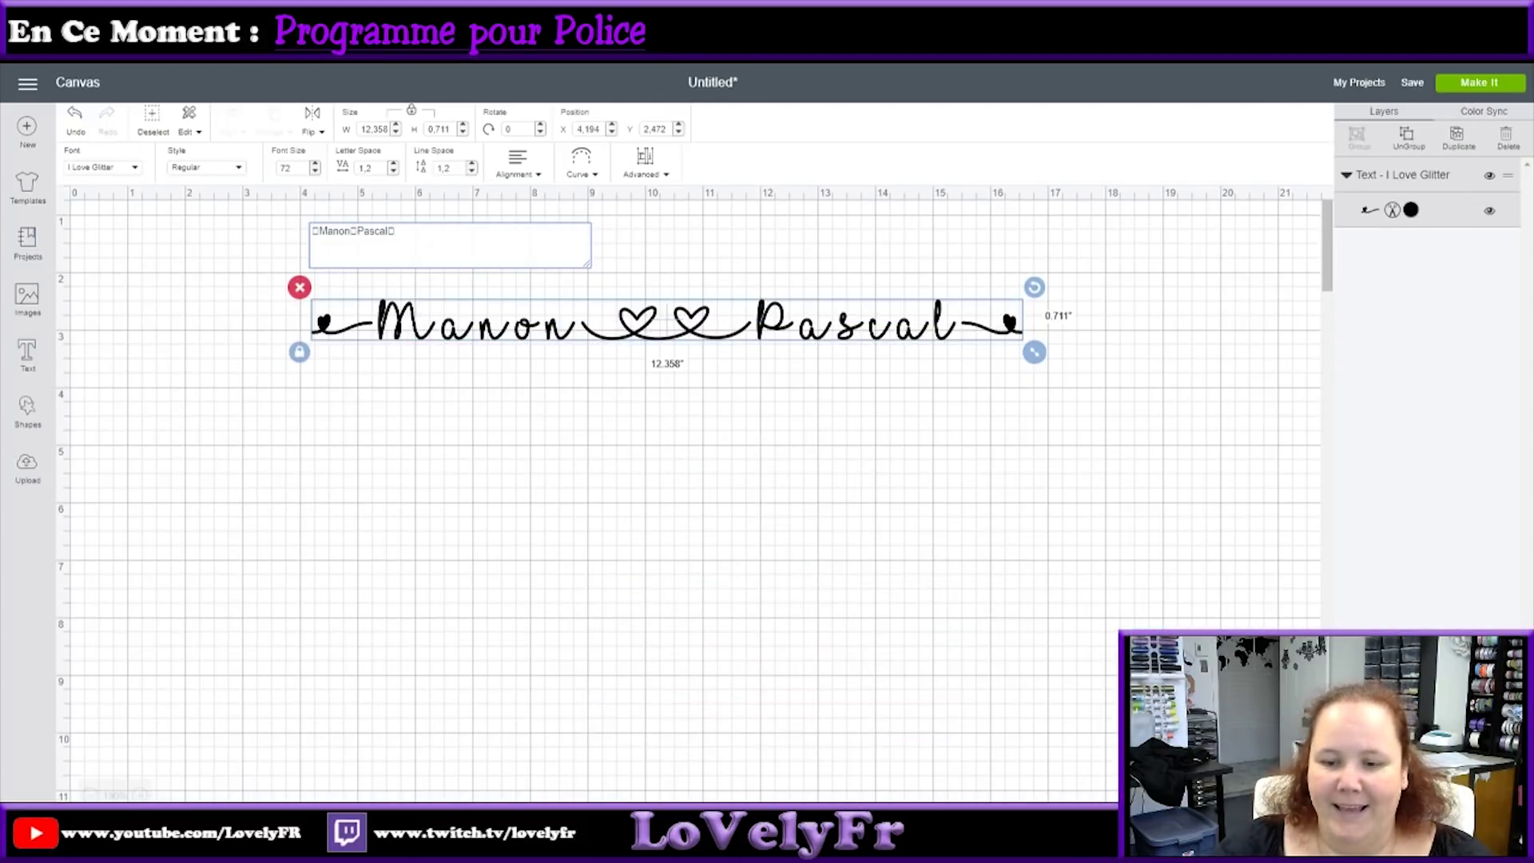
# Switch to FontLab Pad, shift its window up and left, and export the names text as an SVG file into the Cricut folder.
pyautogui.hotkey('alt', 'Tab')
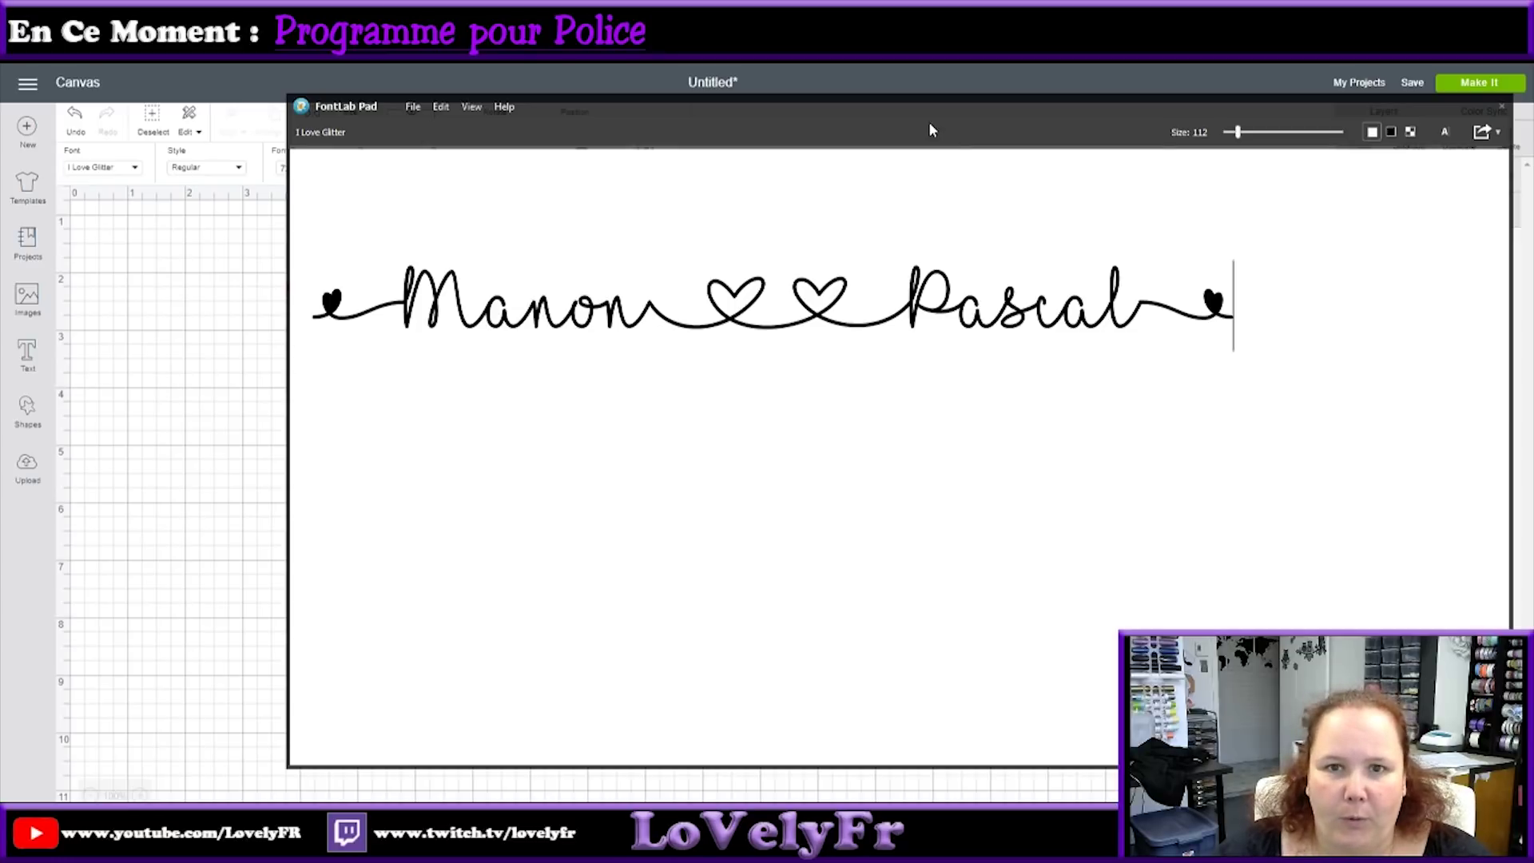
pyautogui.moveTo(900, 110); pyautogui.dragTo(831, 76)
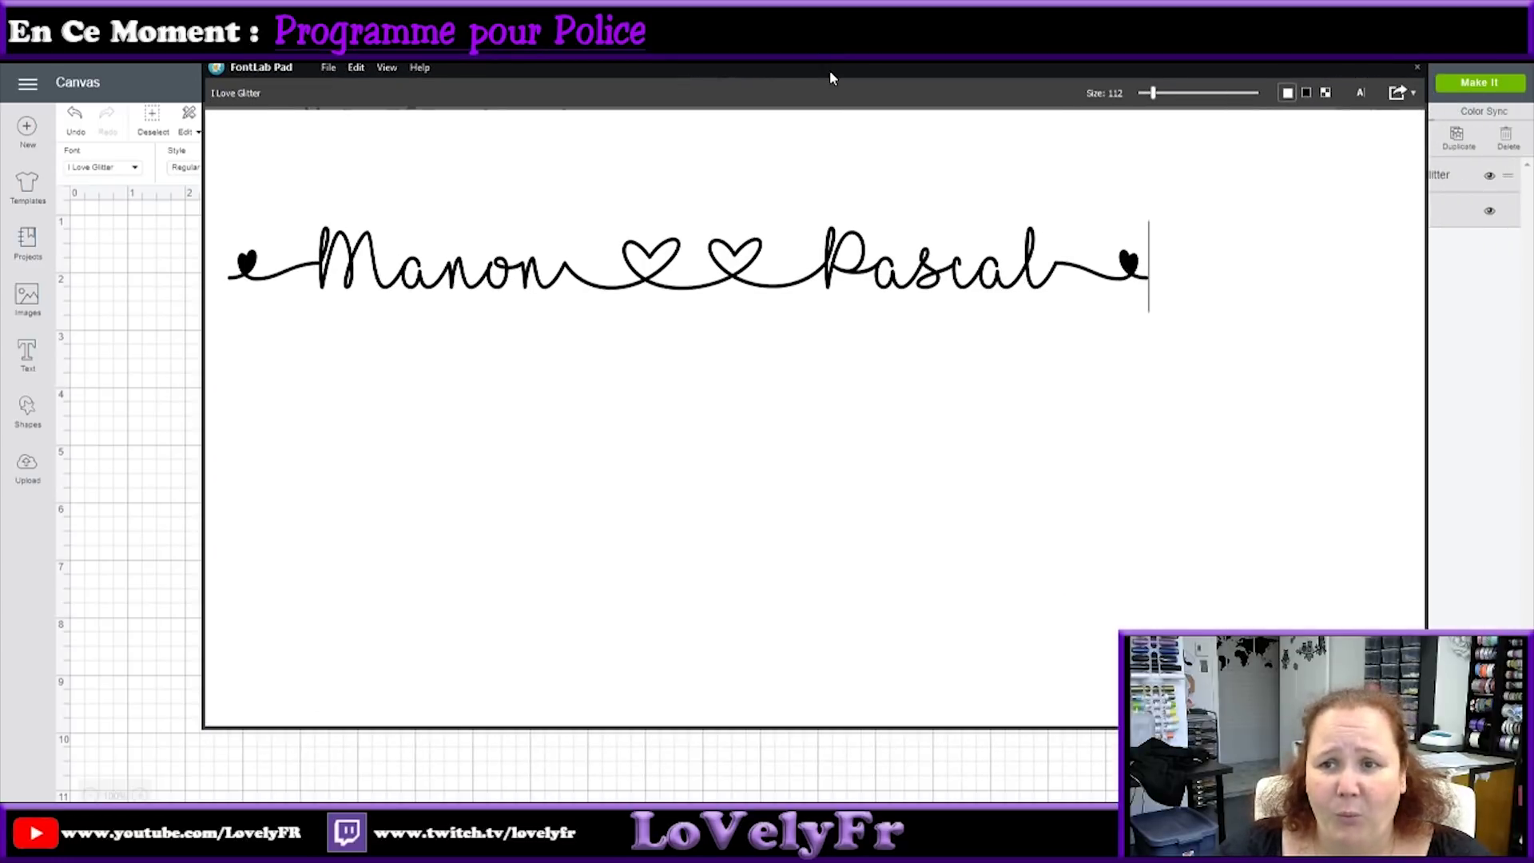
pyautogui.moveTo(1153, 93)
pyautogui.mouseDown()
pyautogui.moveTo(1165, 94)
pyautogui.moveTo(1153, 94)
pyautogui.mouseUp()
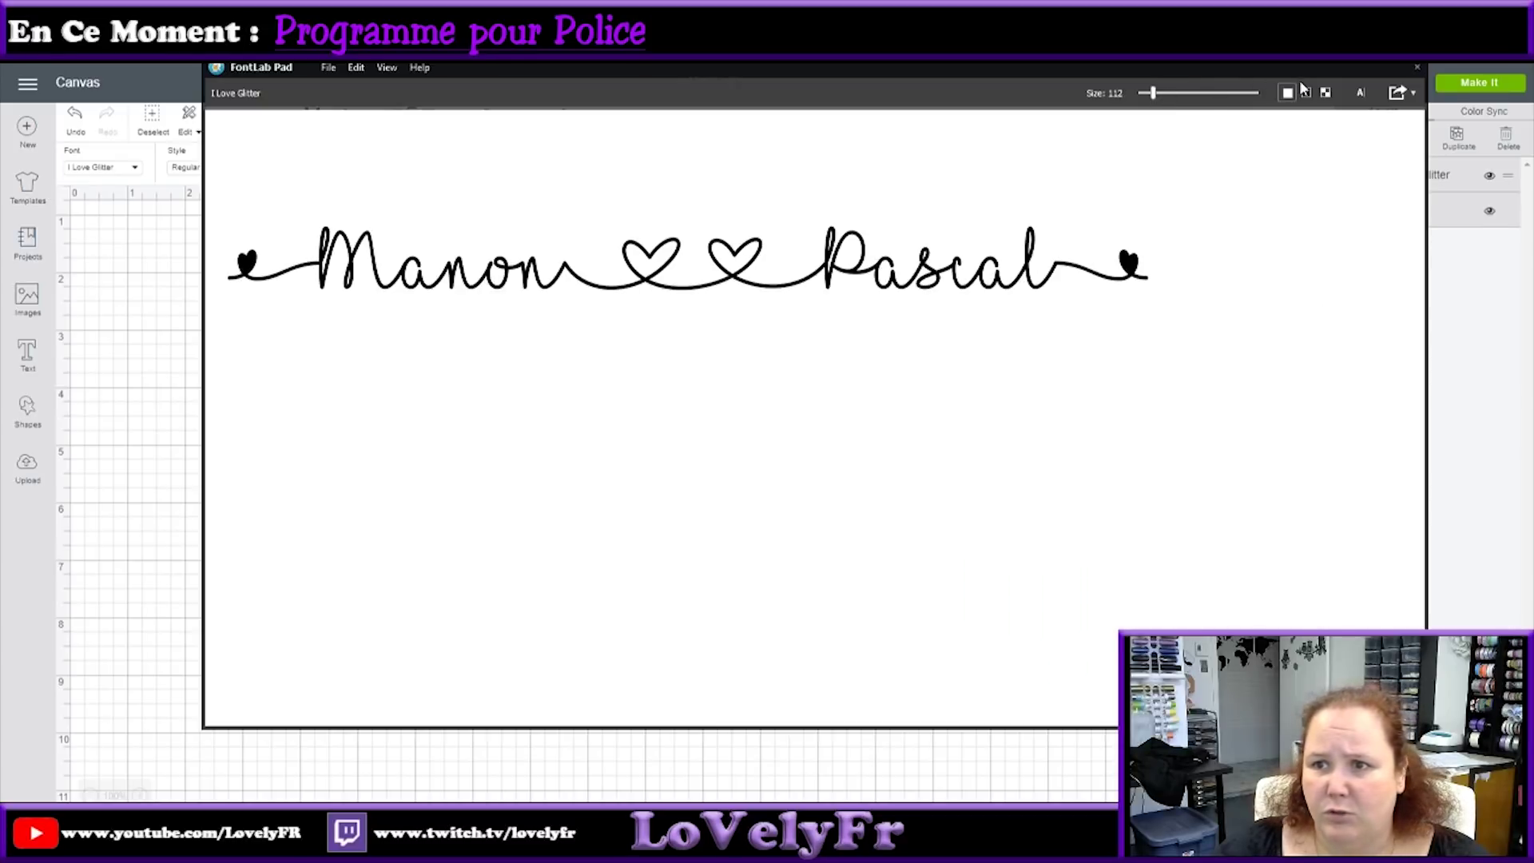
pyautogui.click(1361, 93)
pyautogui.click(1361, 95)
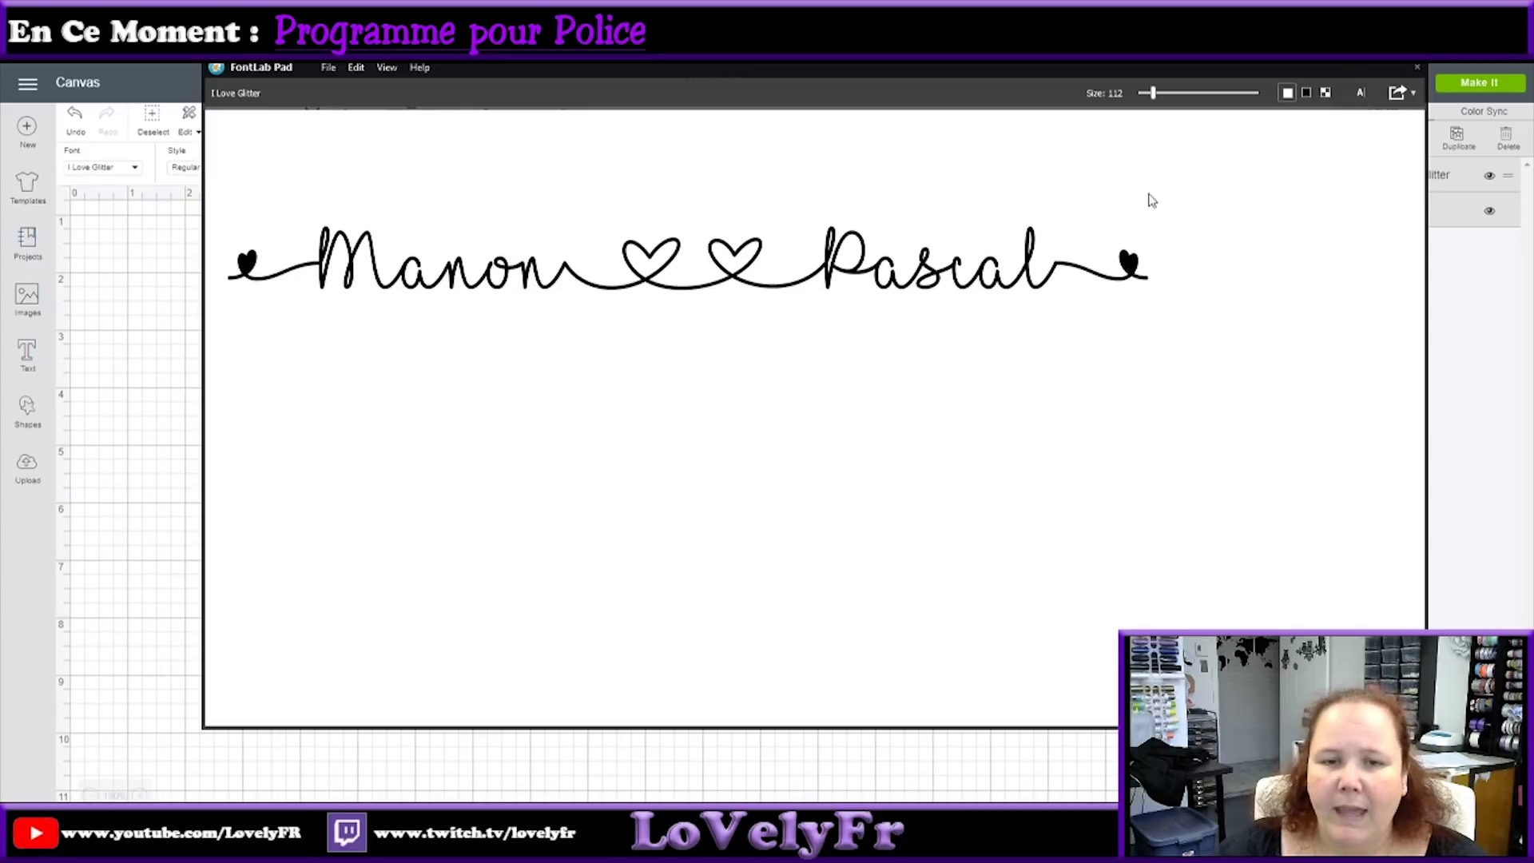
pyautogui.click(1396, 94)
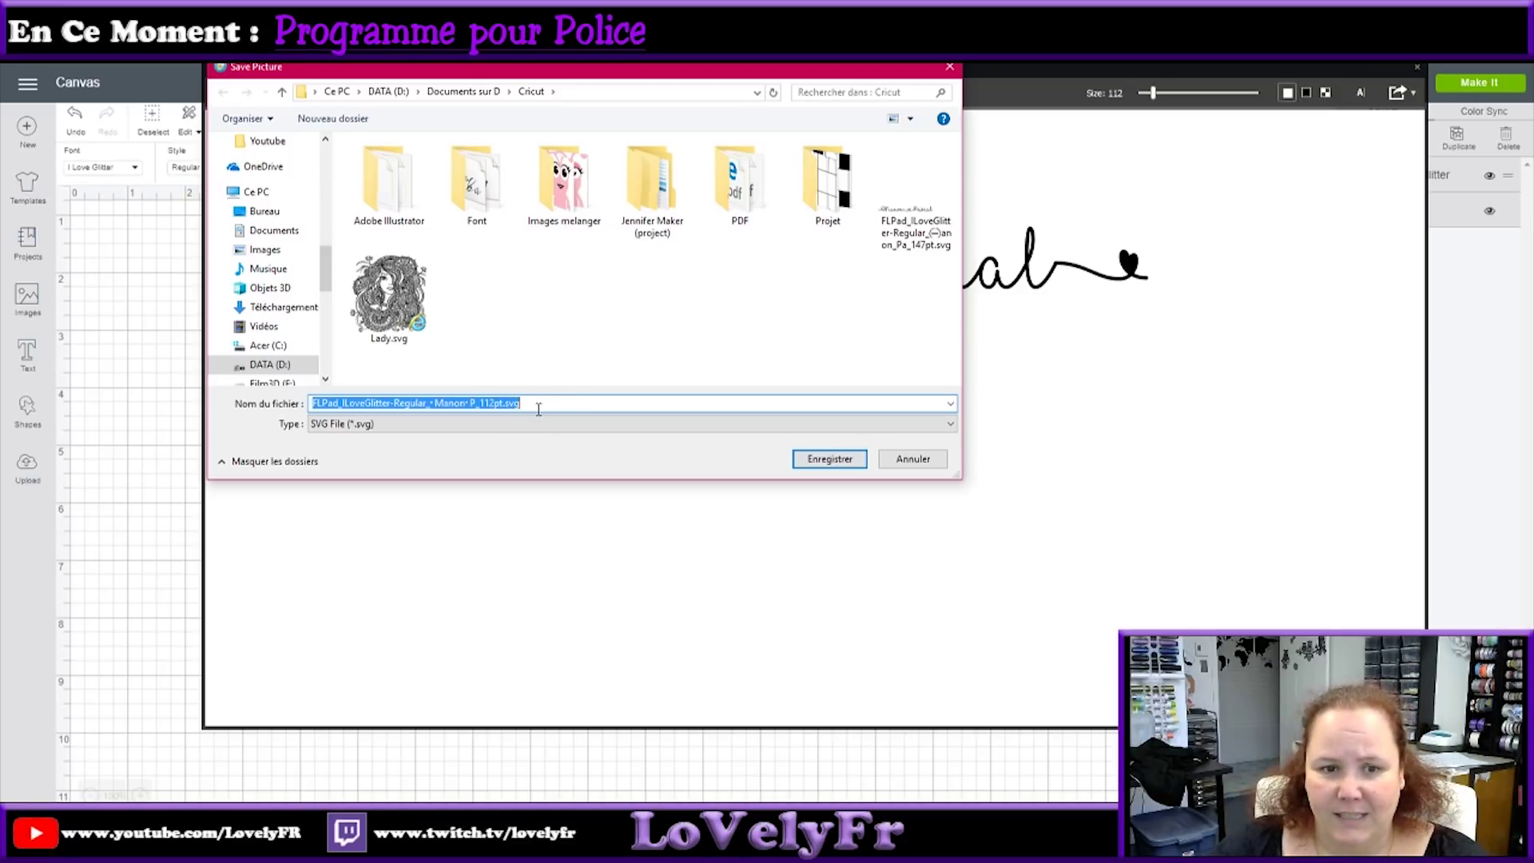
pyautogui.click(829, 459)
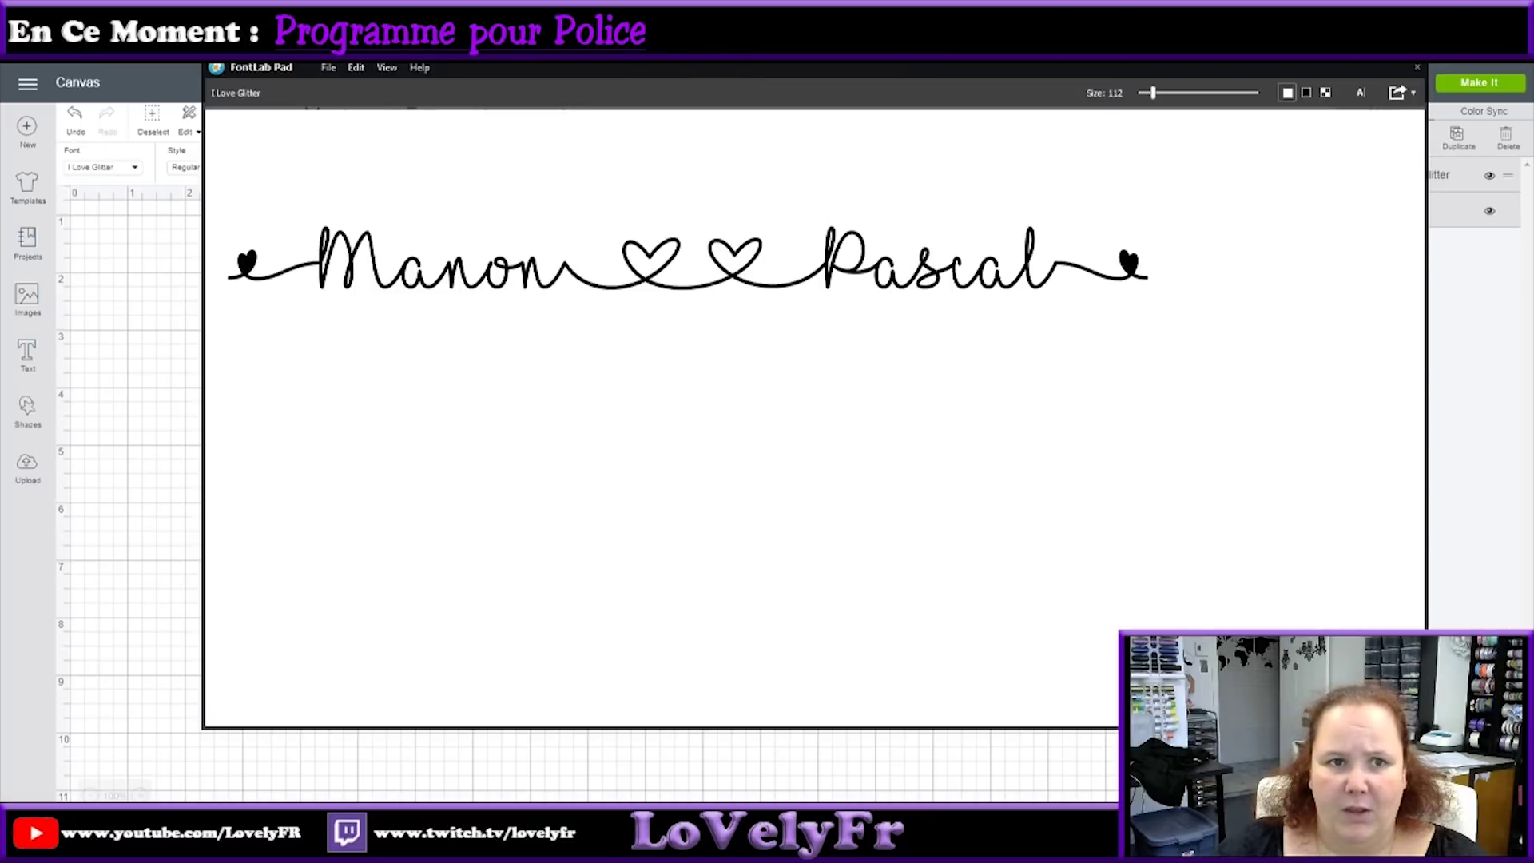
# Switch to Cricut Design Space, upload the exported 112pt I Love Glitter SVG from the Cricut folder and add it to the canvas.
pyautogui.click(76, 323)
pyautogui.click(28, 470)
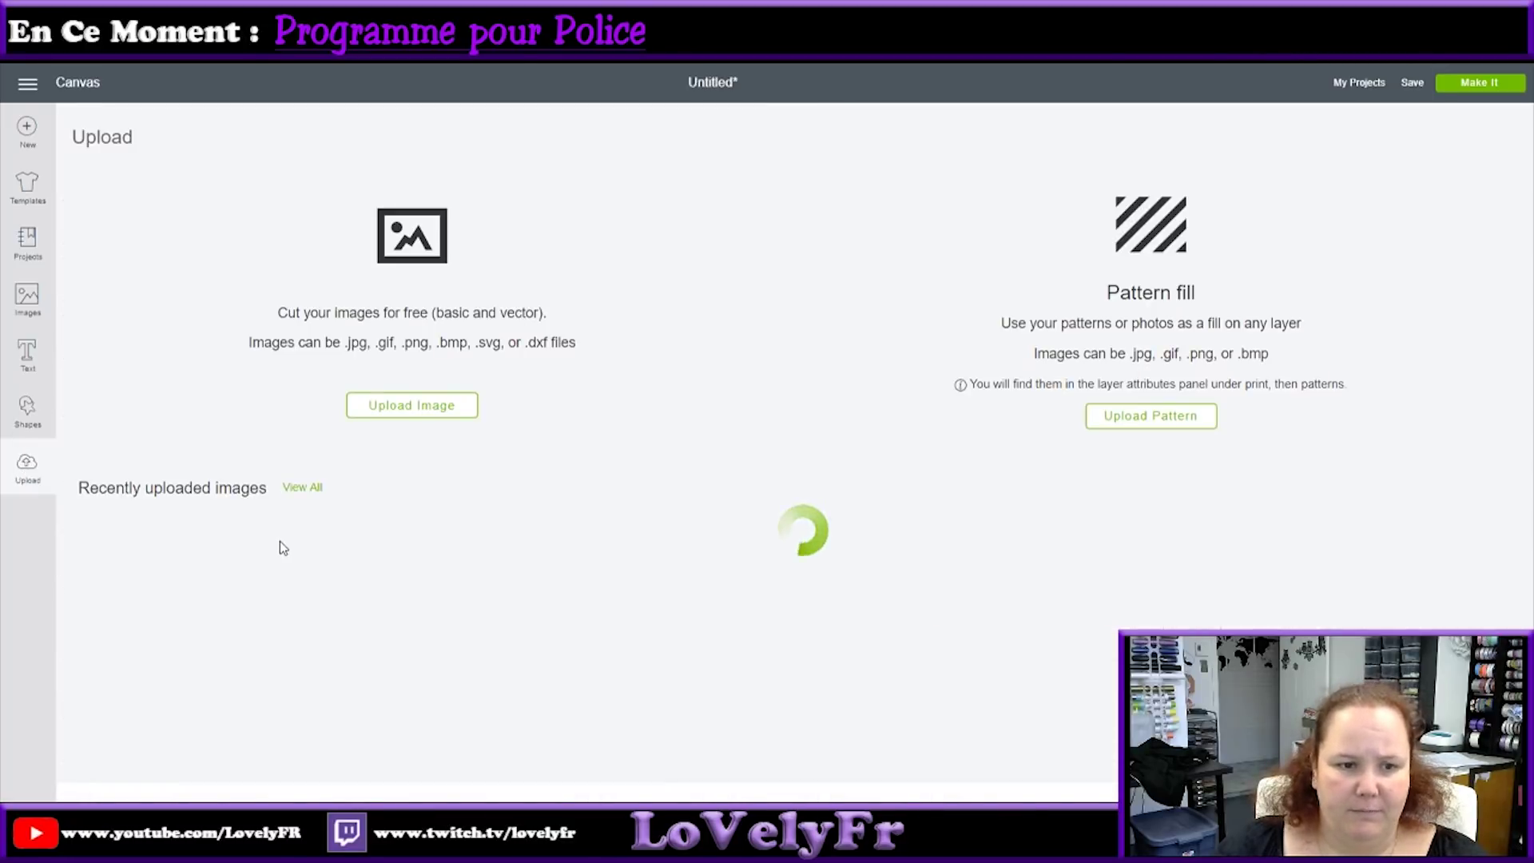
pyautogui.click(438, 412)
pyautogui.click(729, 439)
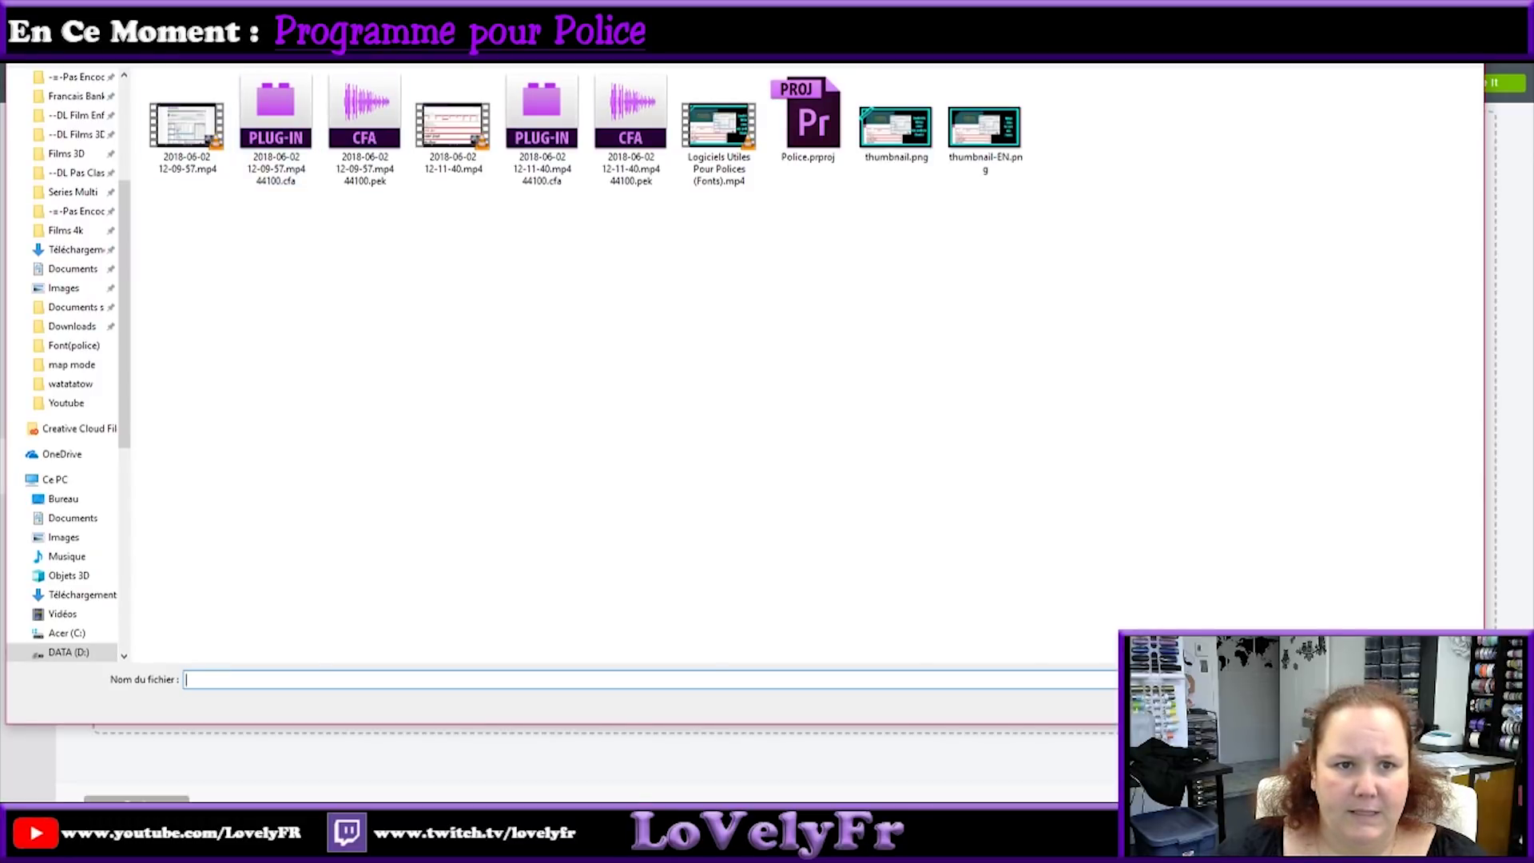
pyautogui.doubleClick(714, 118)
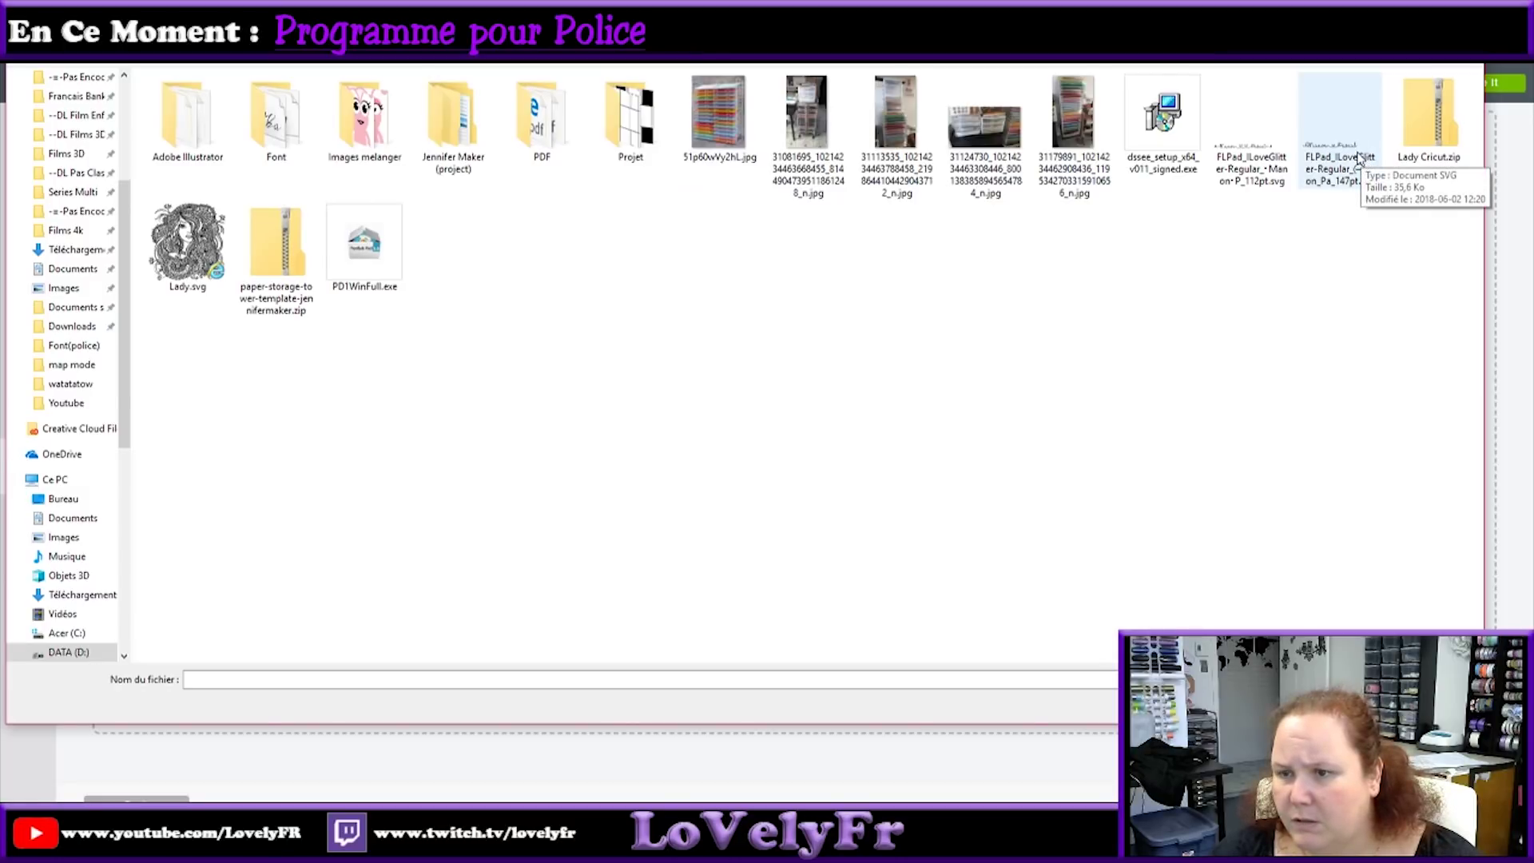
pyautogui.click(1236, 155)
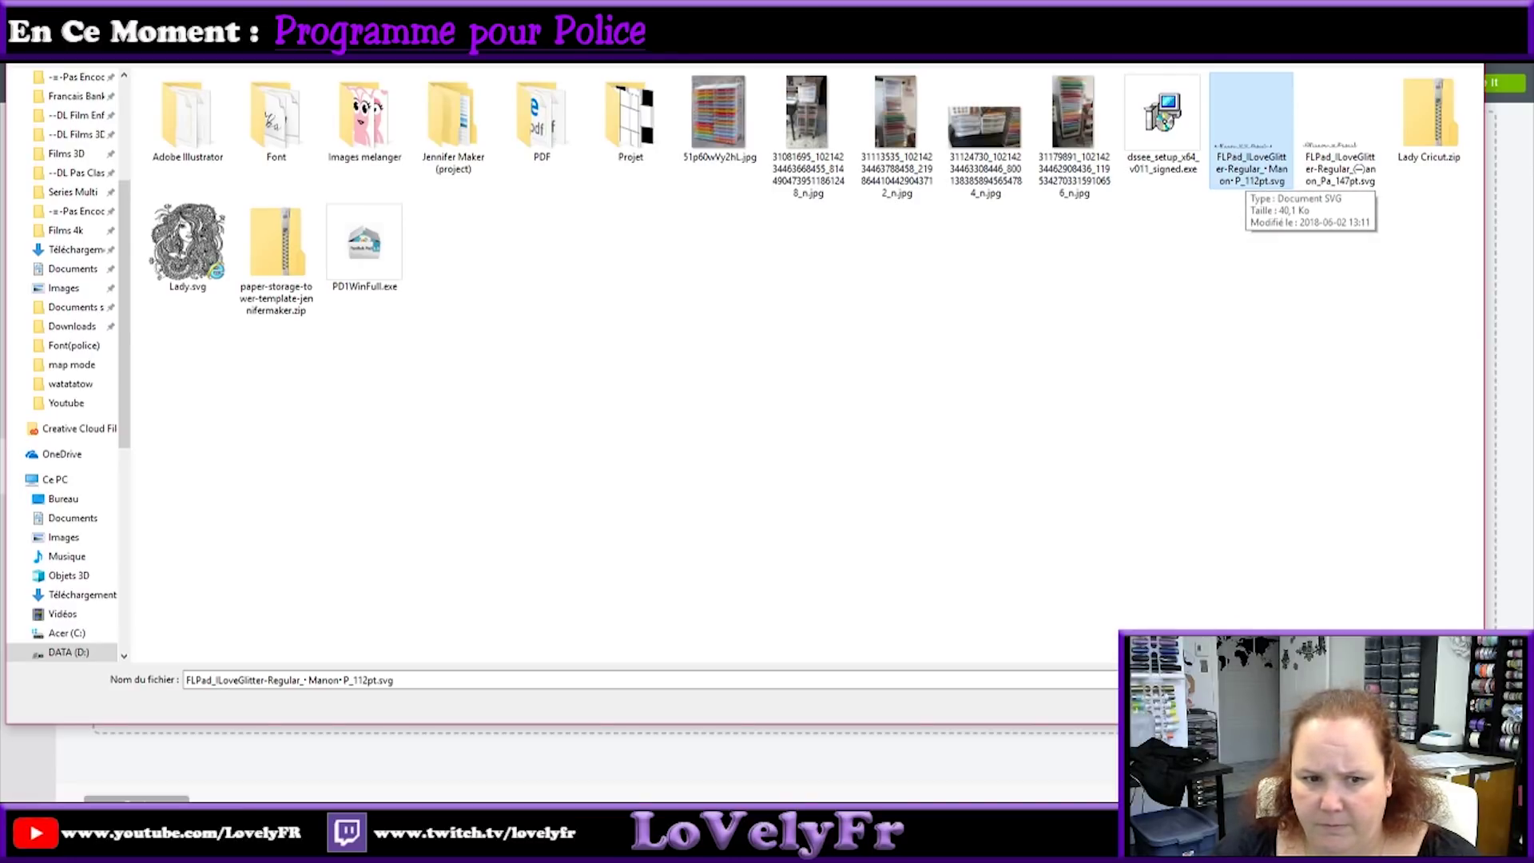
pyautogui.doubleClick(1249, 182)
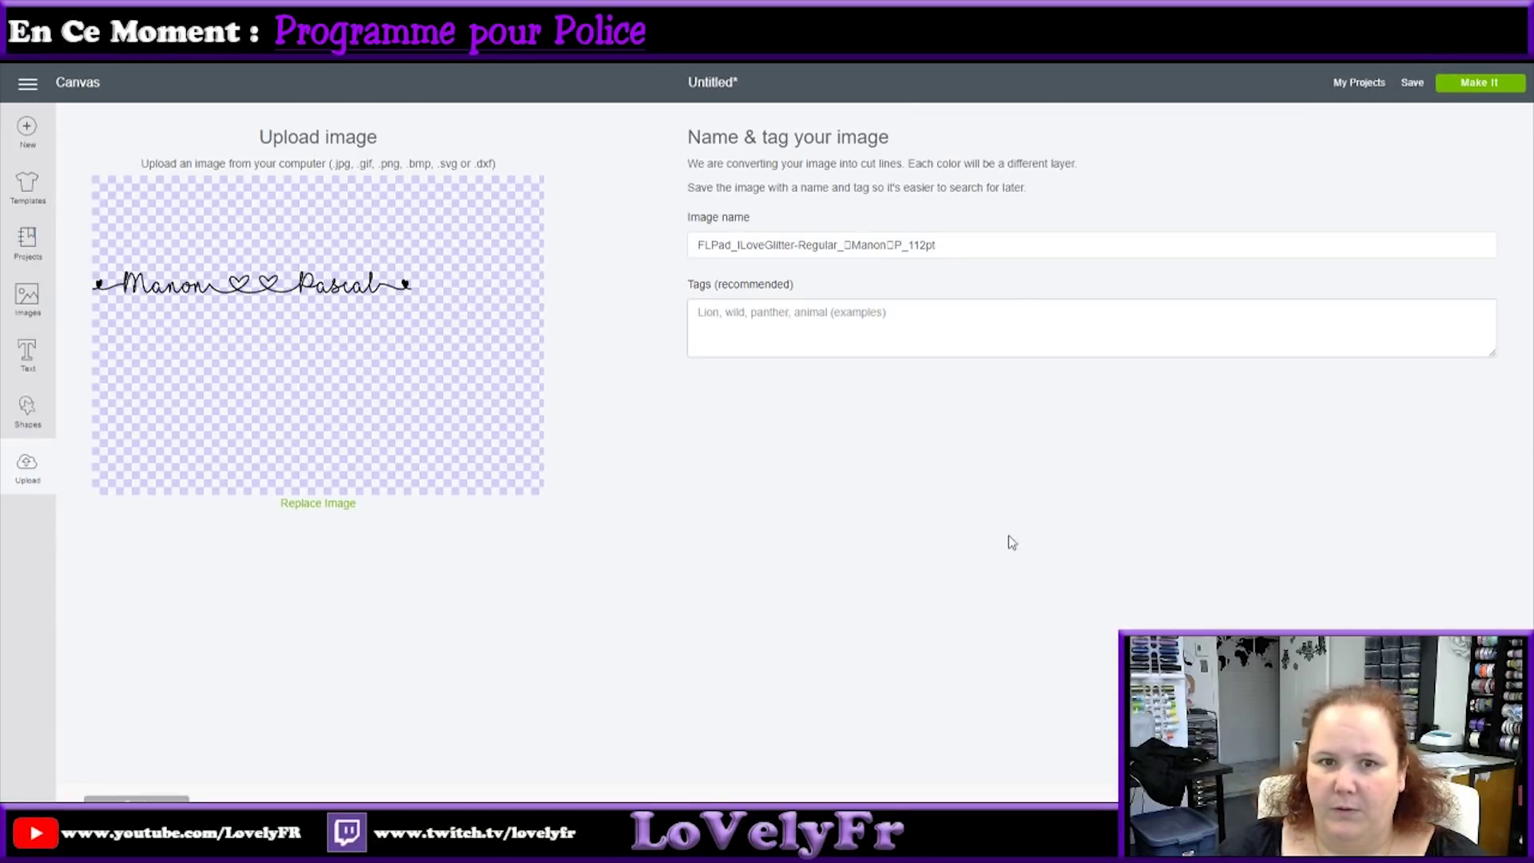
pyautogui.click(93, 558)
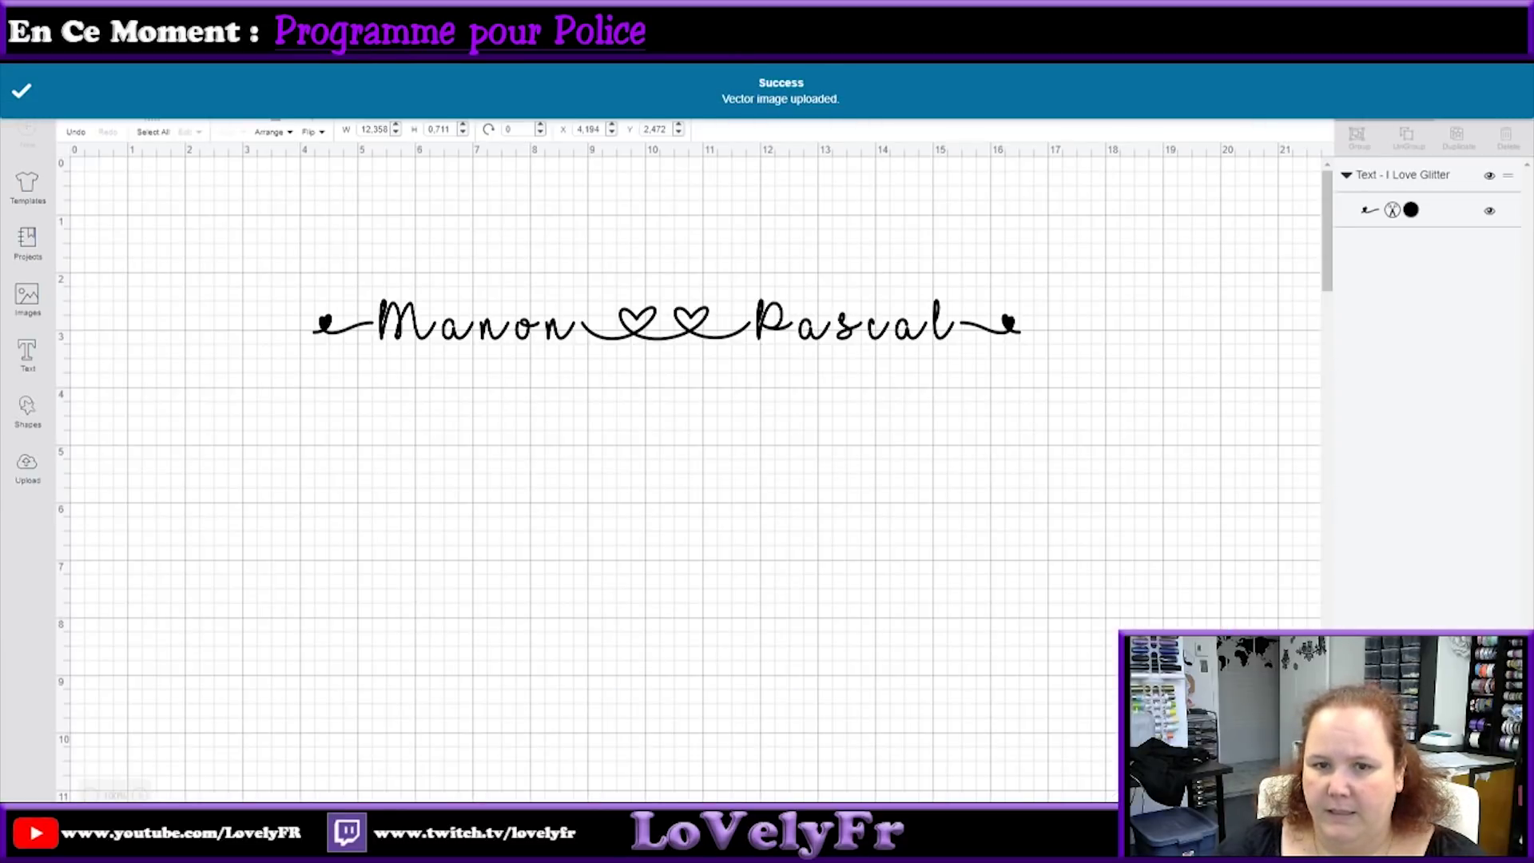
# Place the uploaded names image just below the typed text, preview both on the cutting mat and return to the canvas.
pyautogui.moveTo(716, 450); pyautogui.dragTo(709, 497)
pyautogui.moveTo(588, 501); pyautogui.dragTo(609, 445)
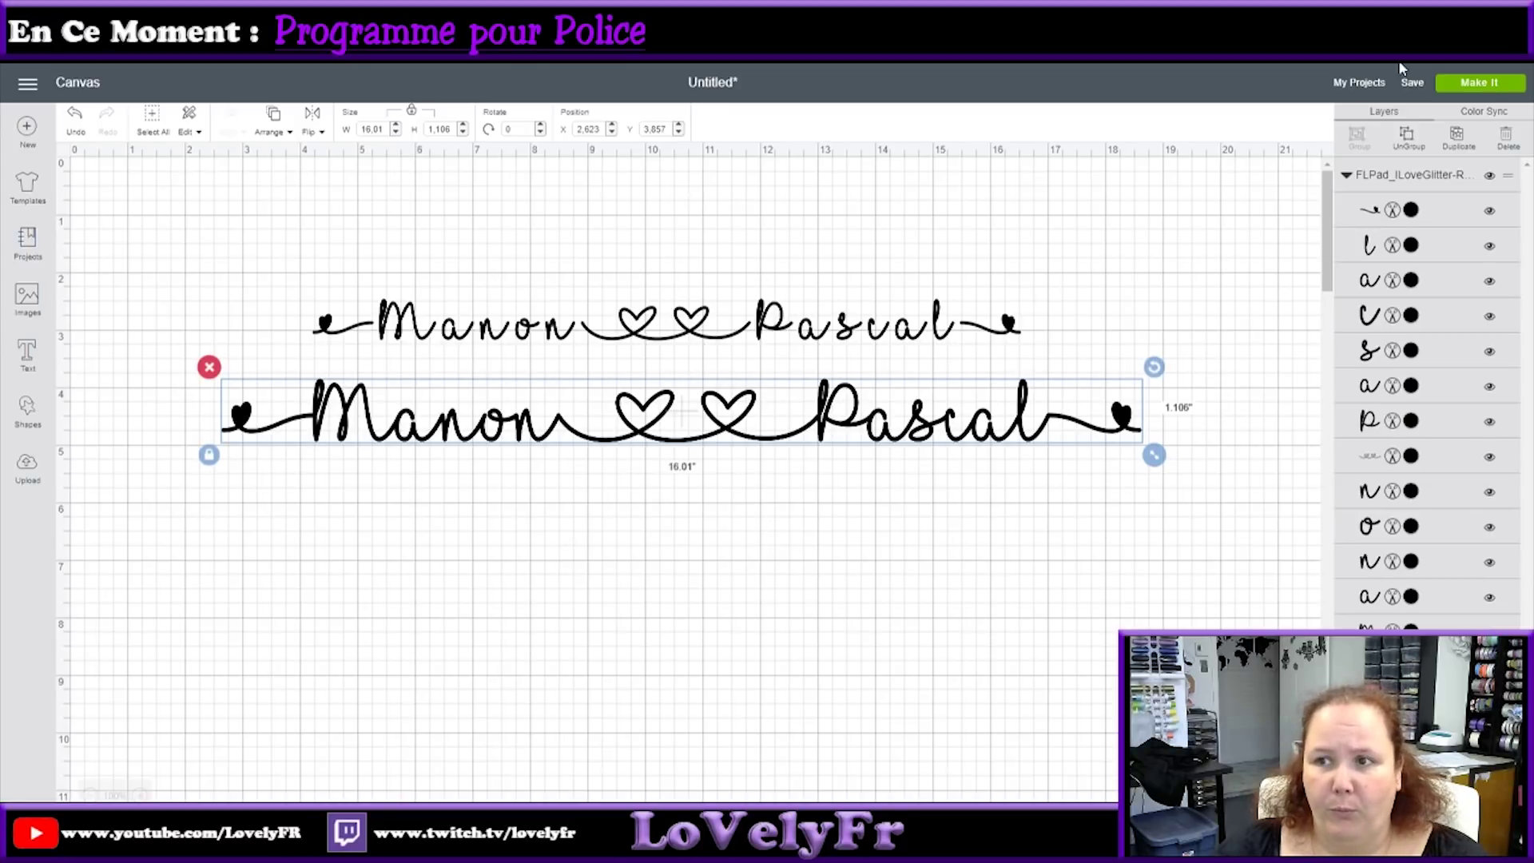
pyautogui.click(1506, 88)
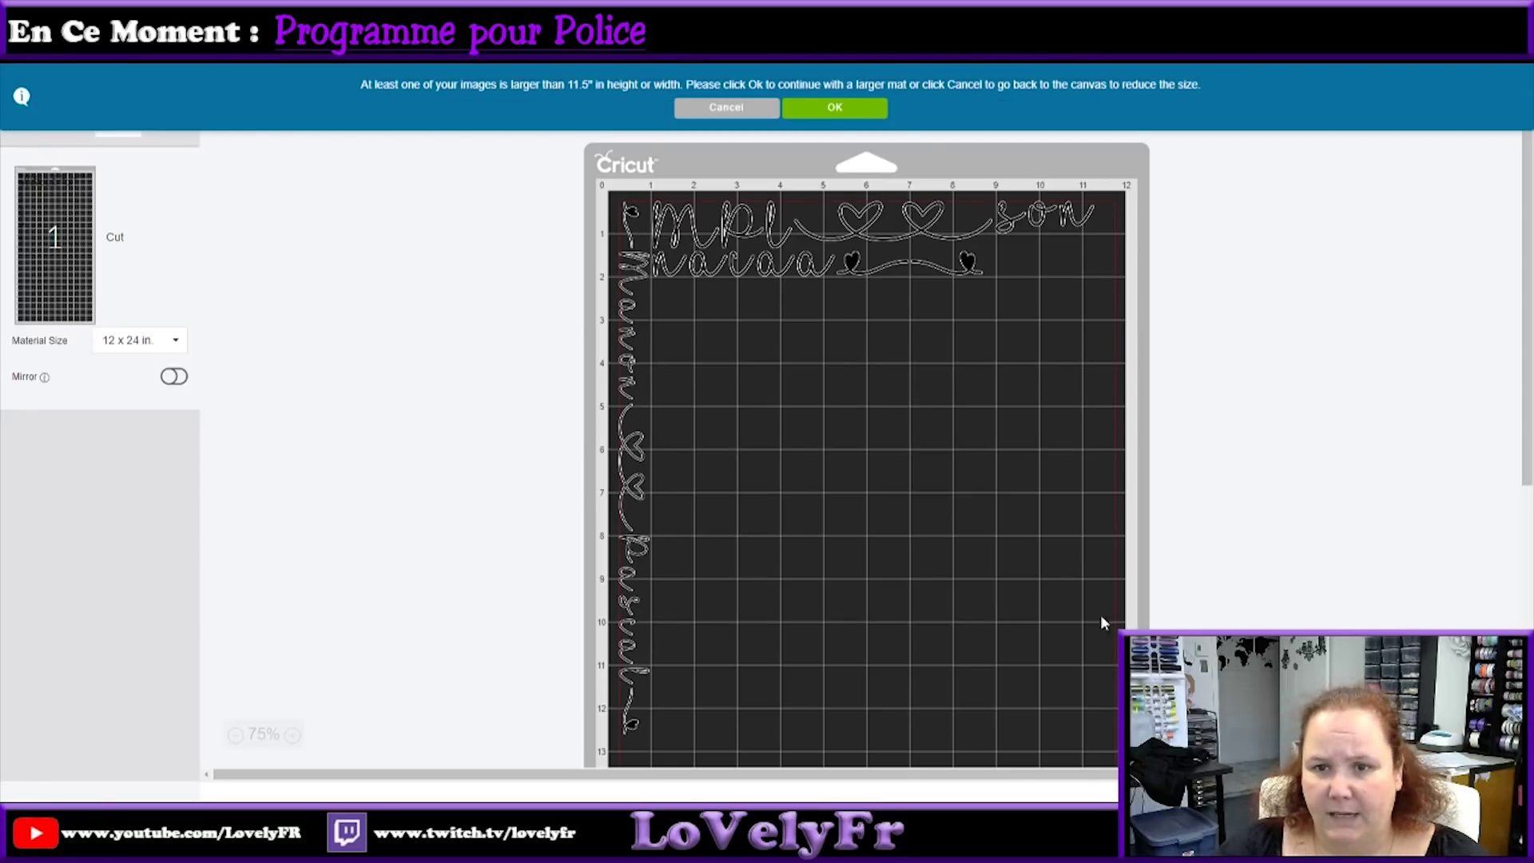
pyautogui.click(726, 107)
# Delete the typed names text and weld the uploaded image's letters, with the image moved up to about Y 1.746.
pyautogui.click(359, 310)
pyautogui.click(299, 286)
pyautogui.moveTo(620, 427); pyautogui.dragTo(622, 307)
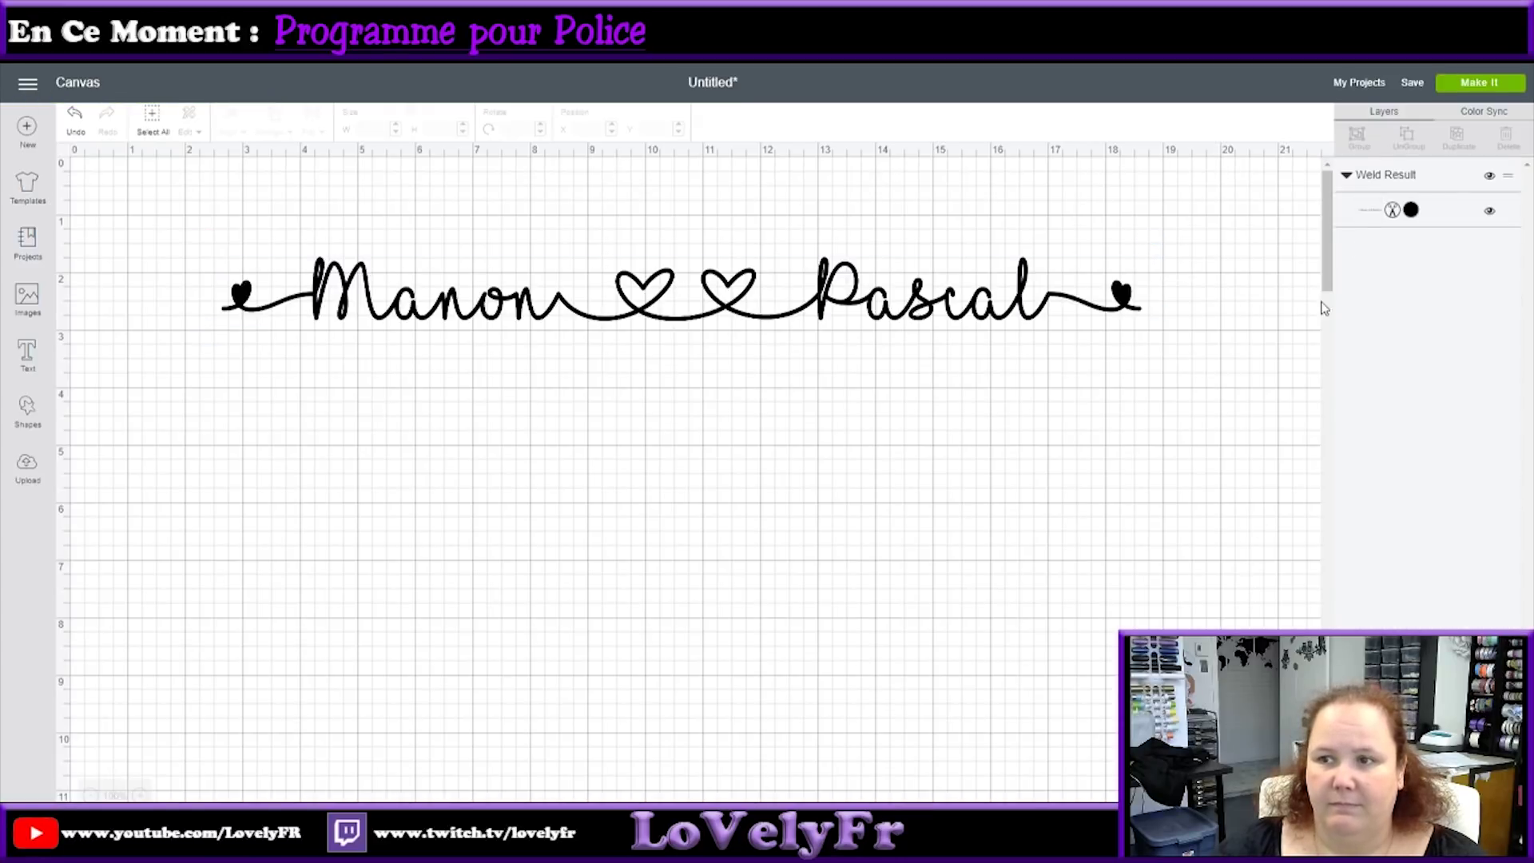
# Preview the welded names on the cutting mat, return to the canvas and shrink the design to about 15.4 inches wide.
pyautogui.click(1478, 82)
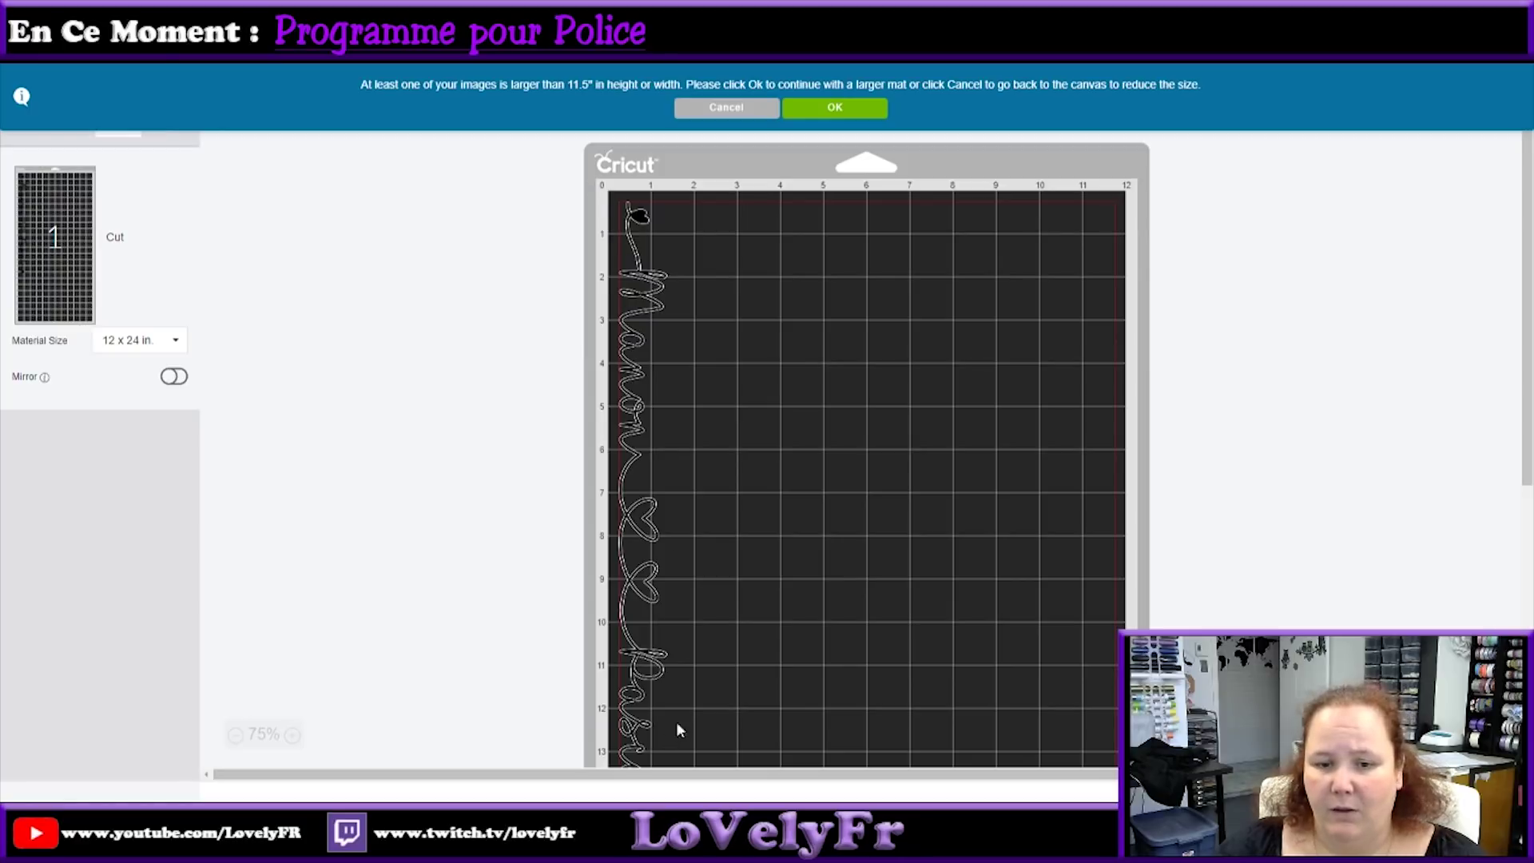
pyautogui.click(705, 112)
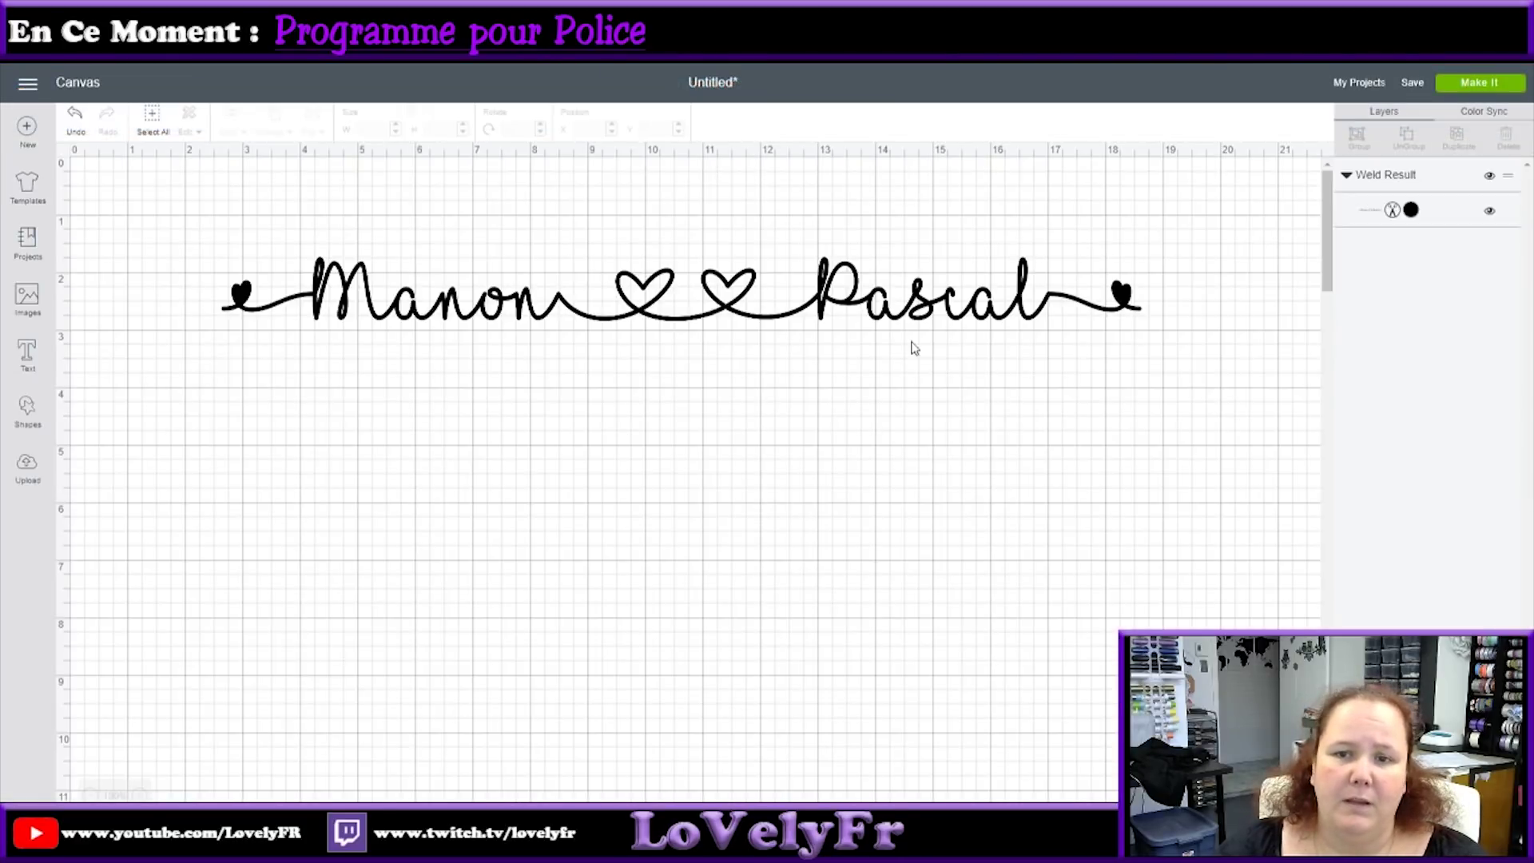
pyautogui.click(932, 313)
pyautogui.moveTo(1153, 332); pyautogui.dragTo(1118, 330)
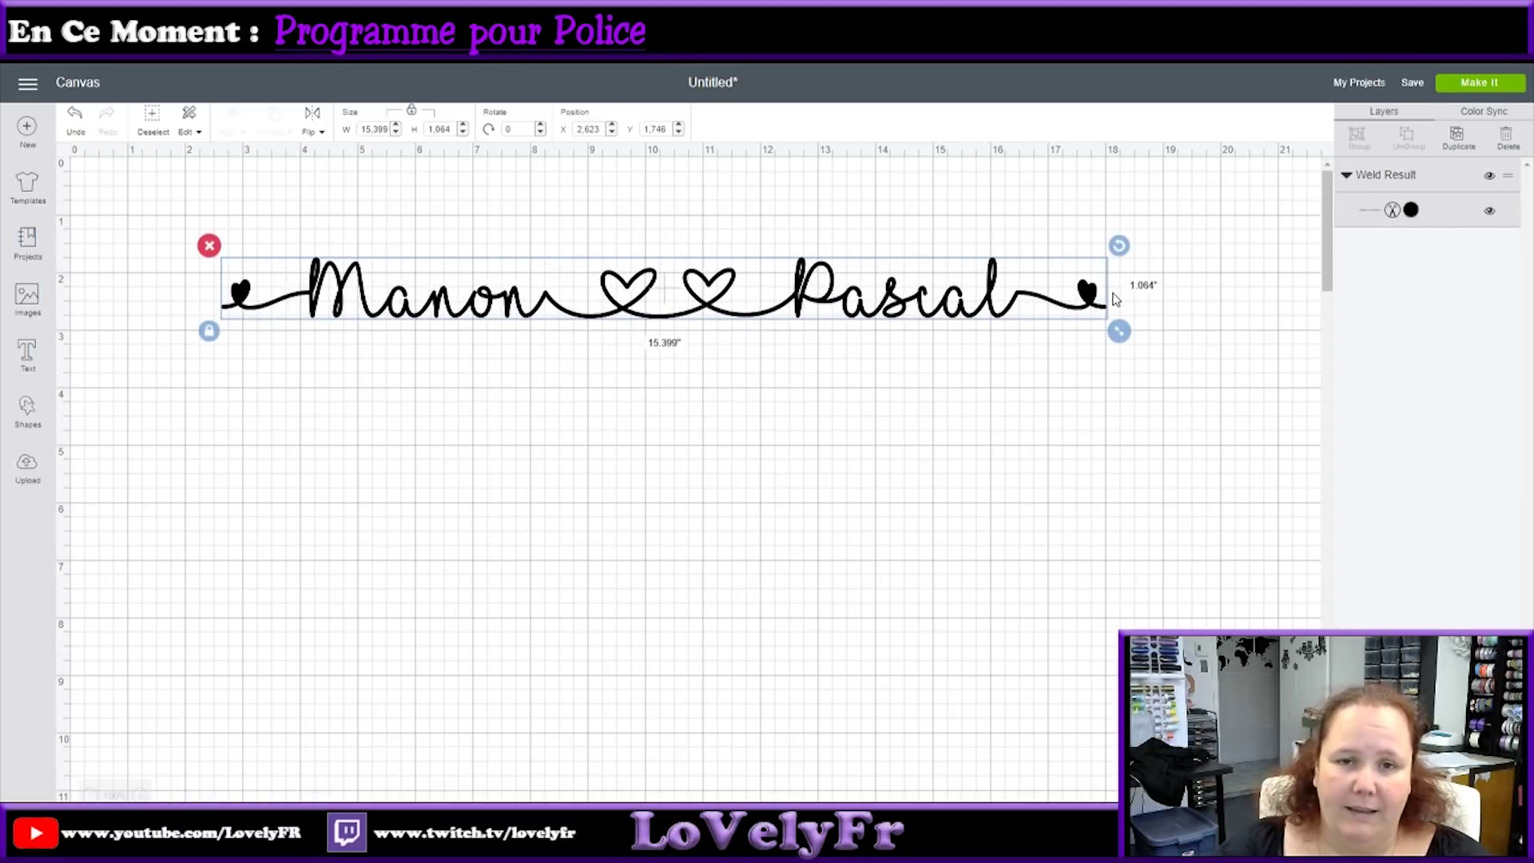
# Switch to FontLab Pad, filter the installed fonts by "brok" and load Broken Heart Regular.
pyautogui.hotkey('alt', 'Tab')
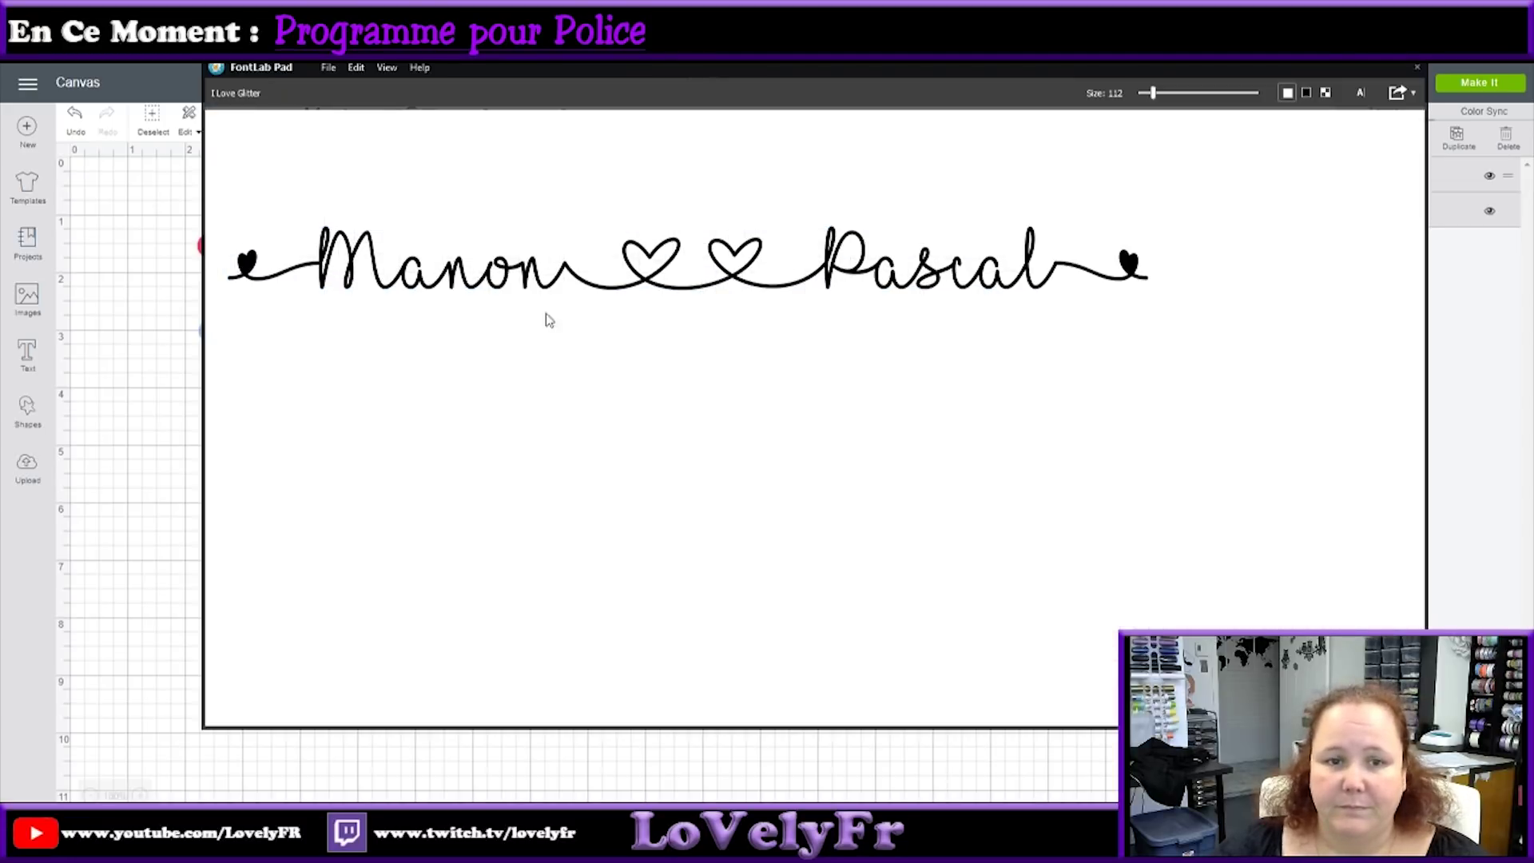
pyautogui.click(327, 69)
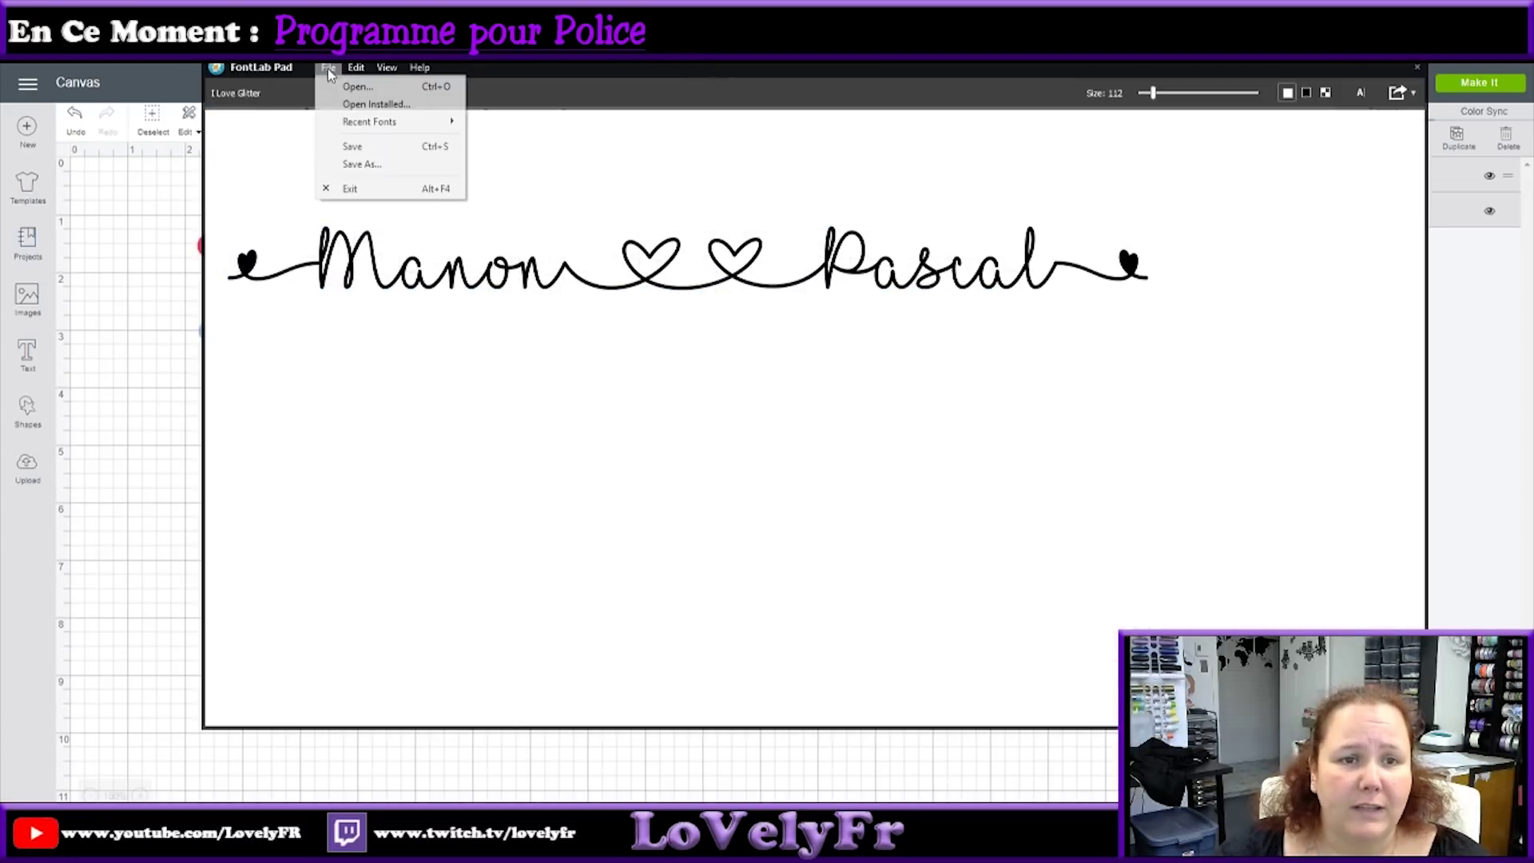
pyautogui.click(340, 105)
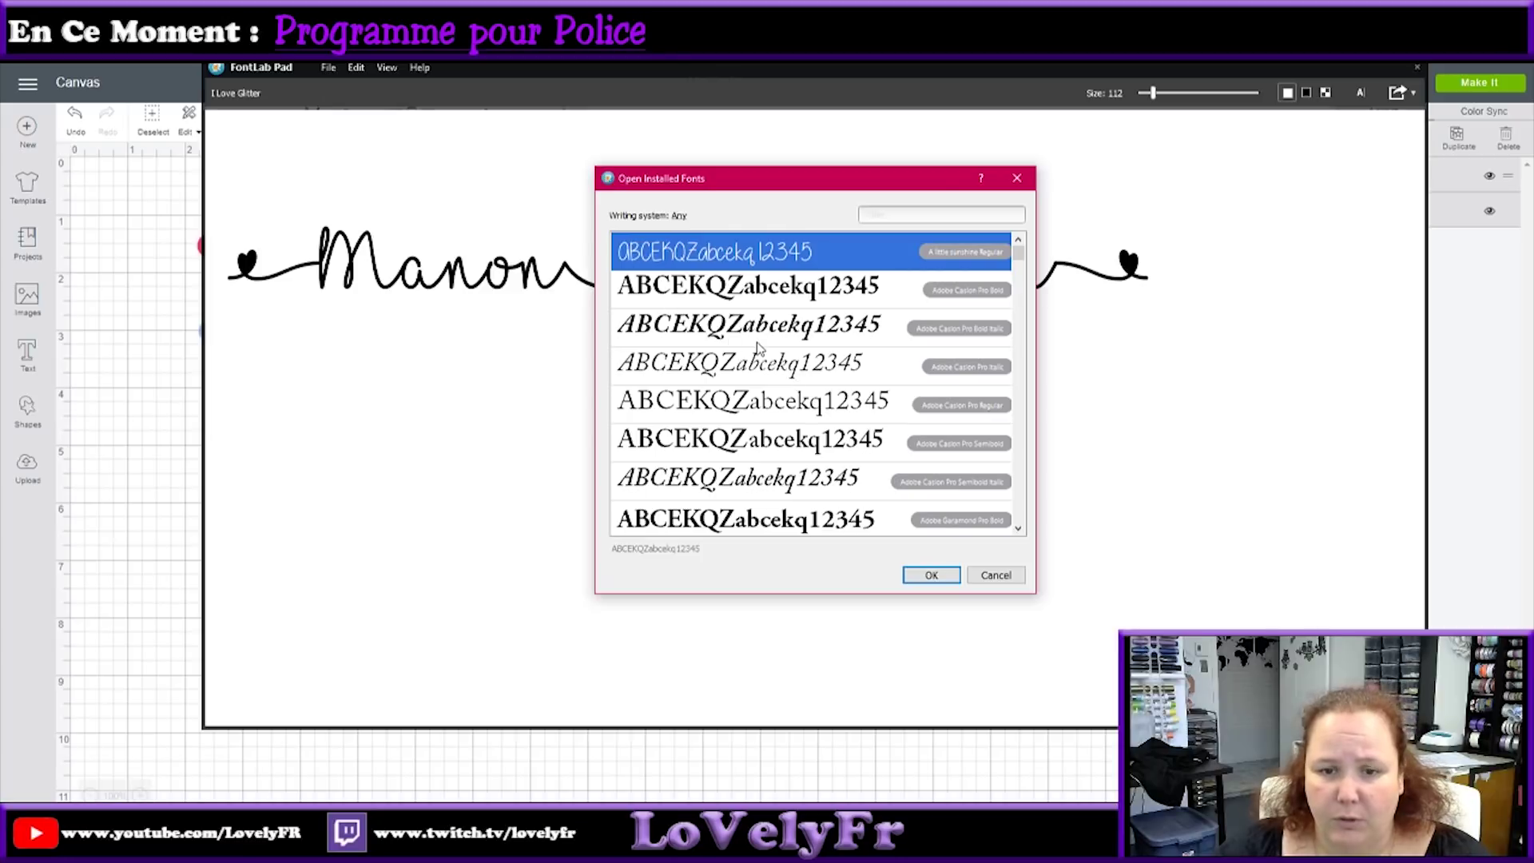
pyautogui.write('brok')
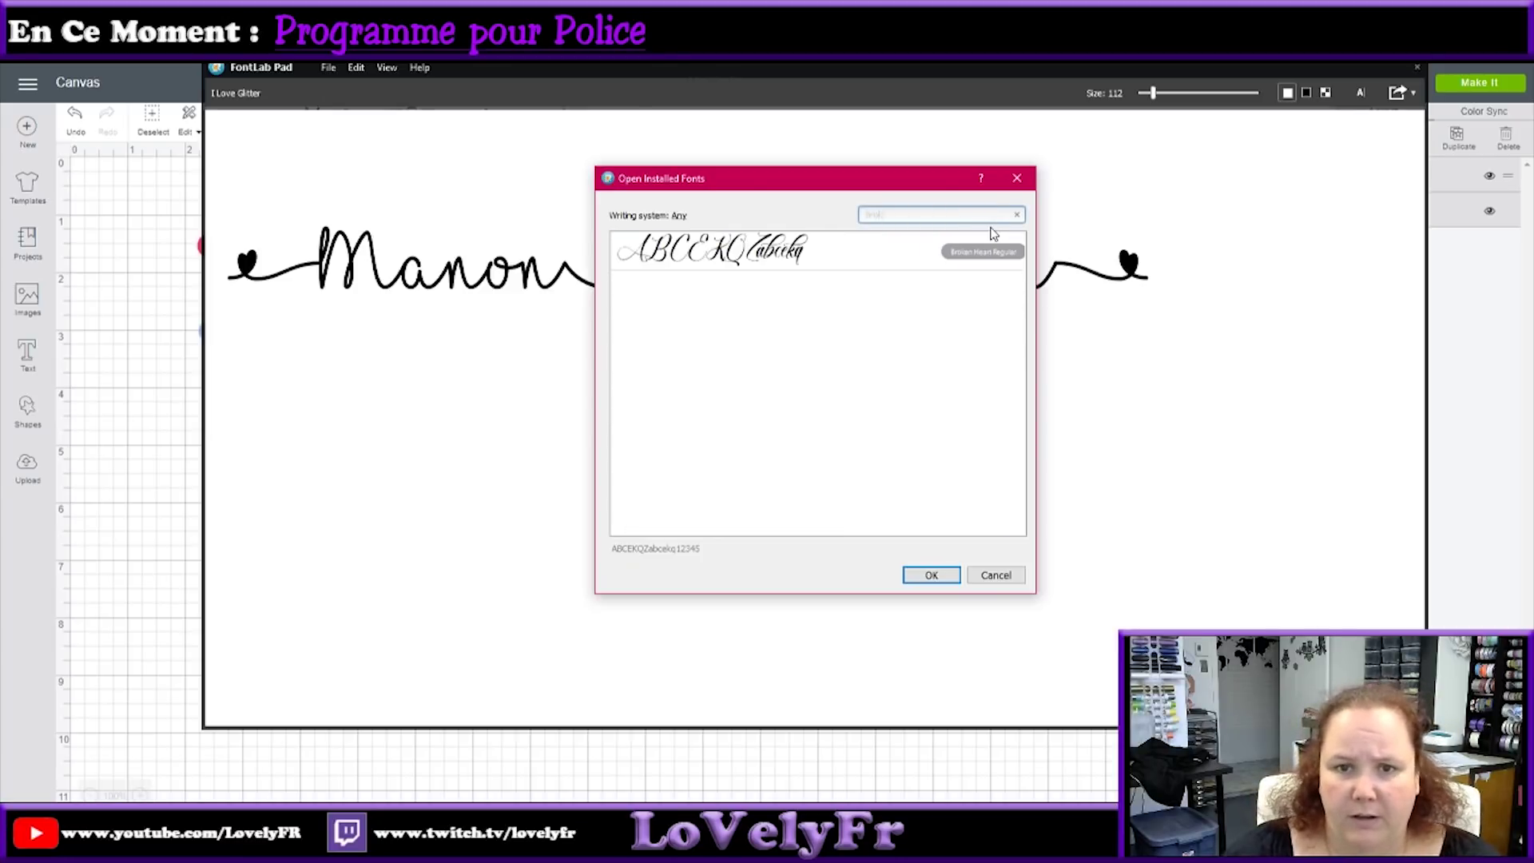
pyautogui.click(723, 259)
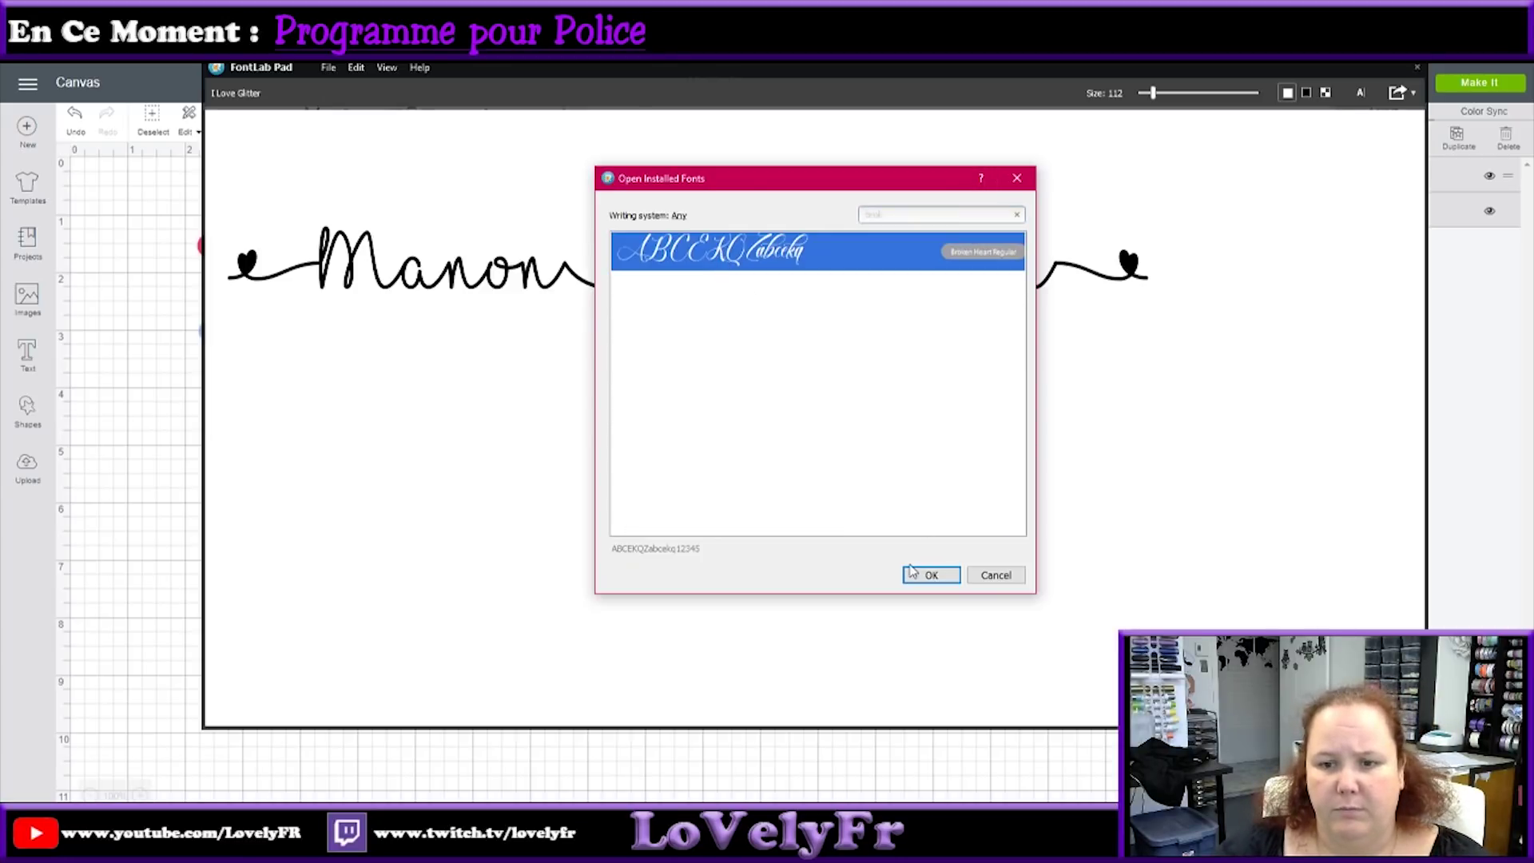
pyautogui.click(928, 576)
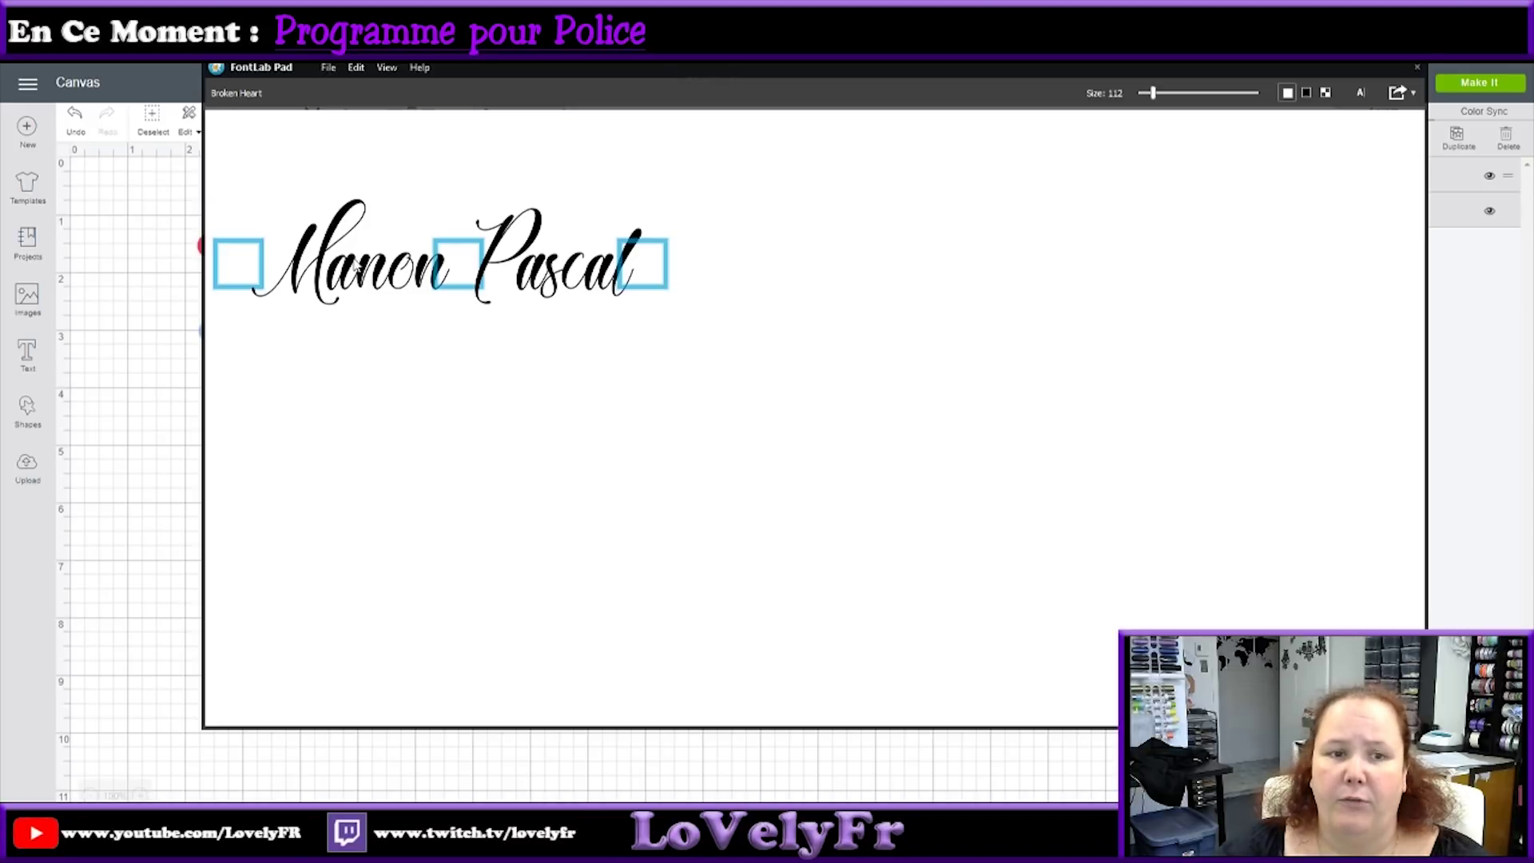
# Replace the names and heart glyphs in the Broken Heart sample text with "Hello".
pyautogui.moveTo(266, 256); pyautogui.dragTo(191, 272)
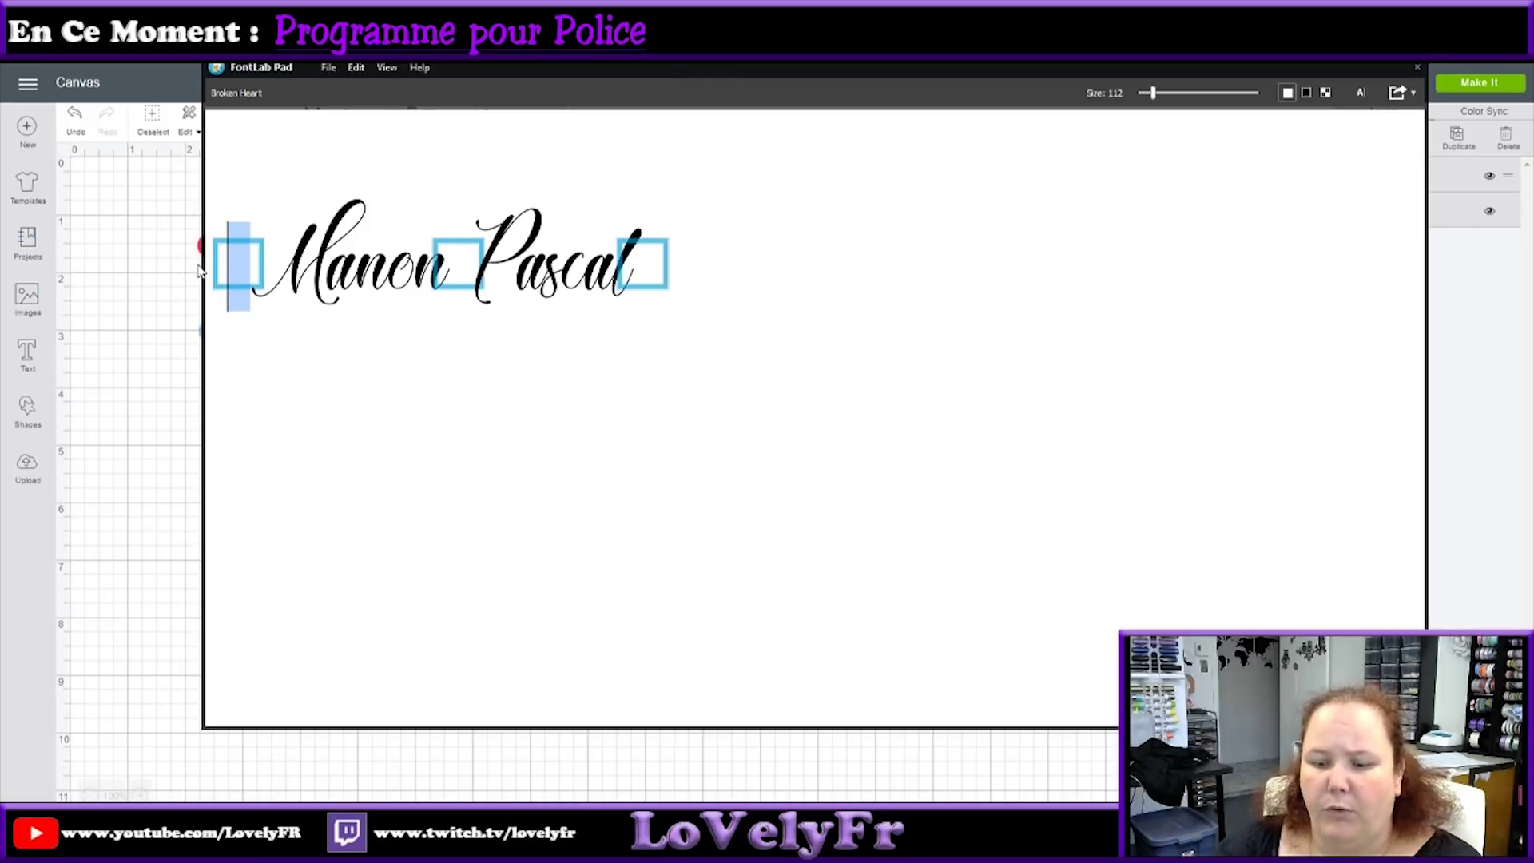
pyautogui.press('Delete')
pyautogui.moveTo(394, 284); pyautogui.dragTo(451, 292)
pyautogui.click(451, 292)
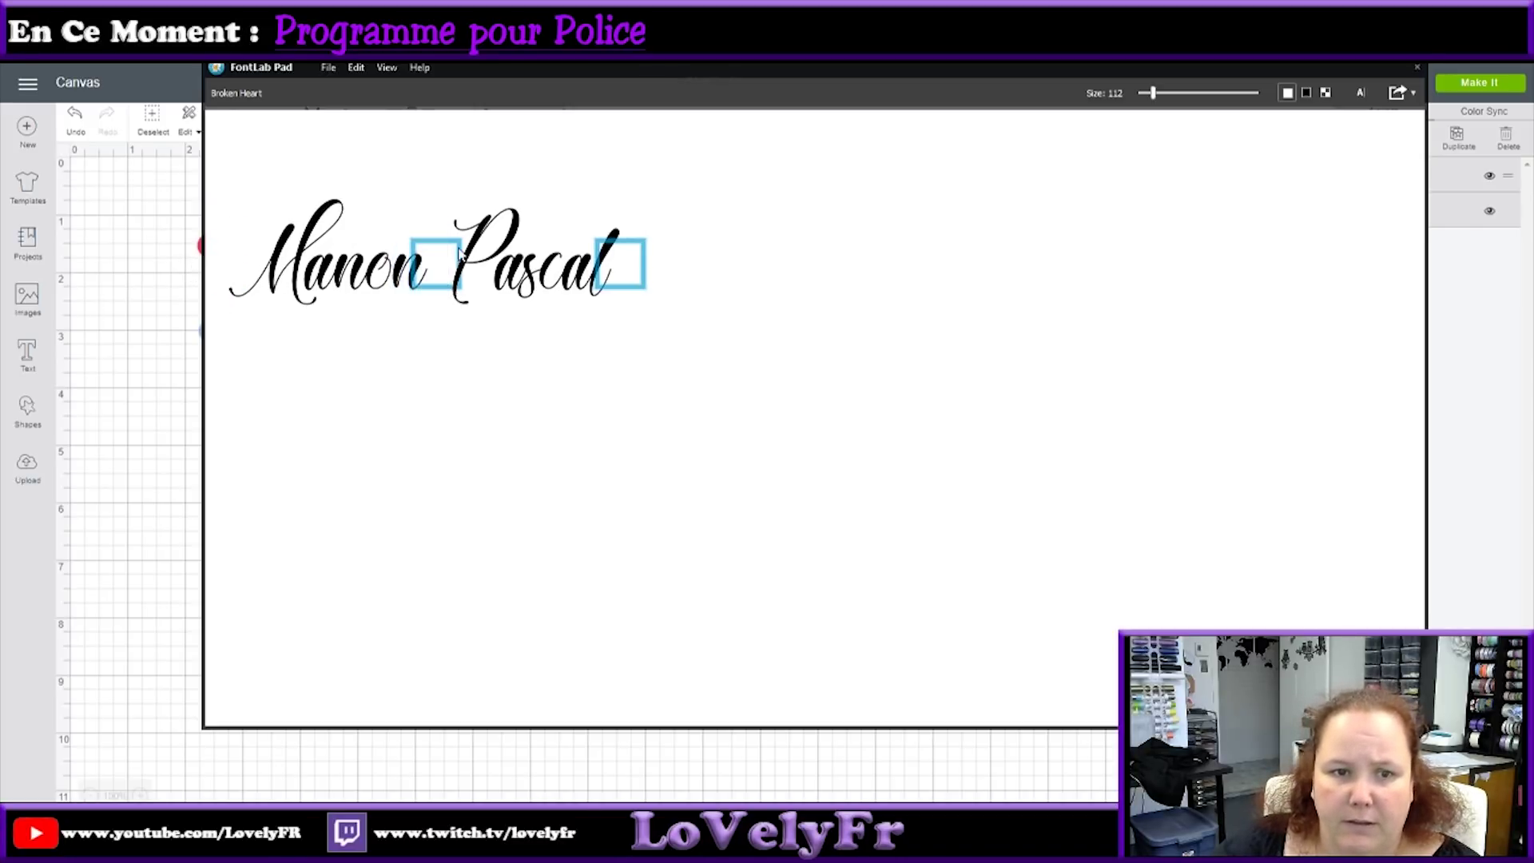
pyautogui.press('Delete')
pyautogui.moveTo(584, 279); pyautogui.dragTo(196, 246)
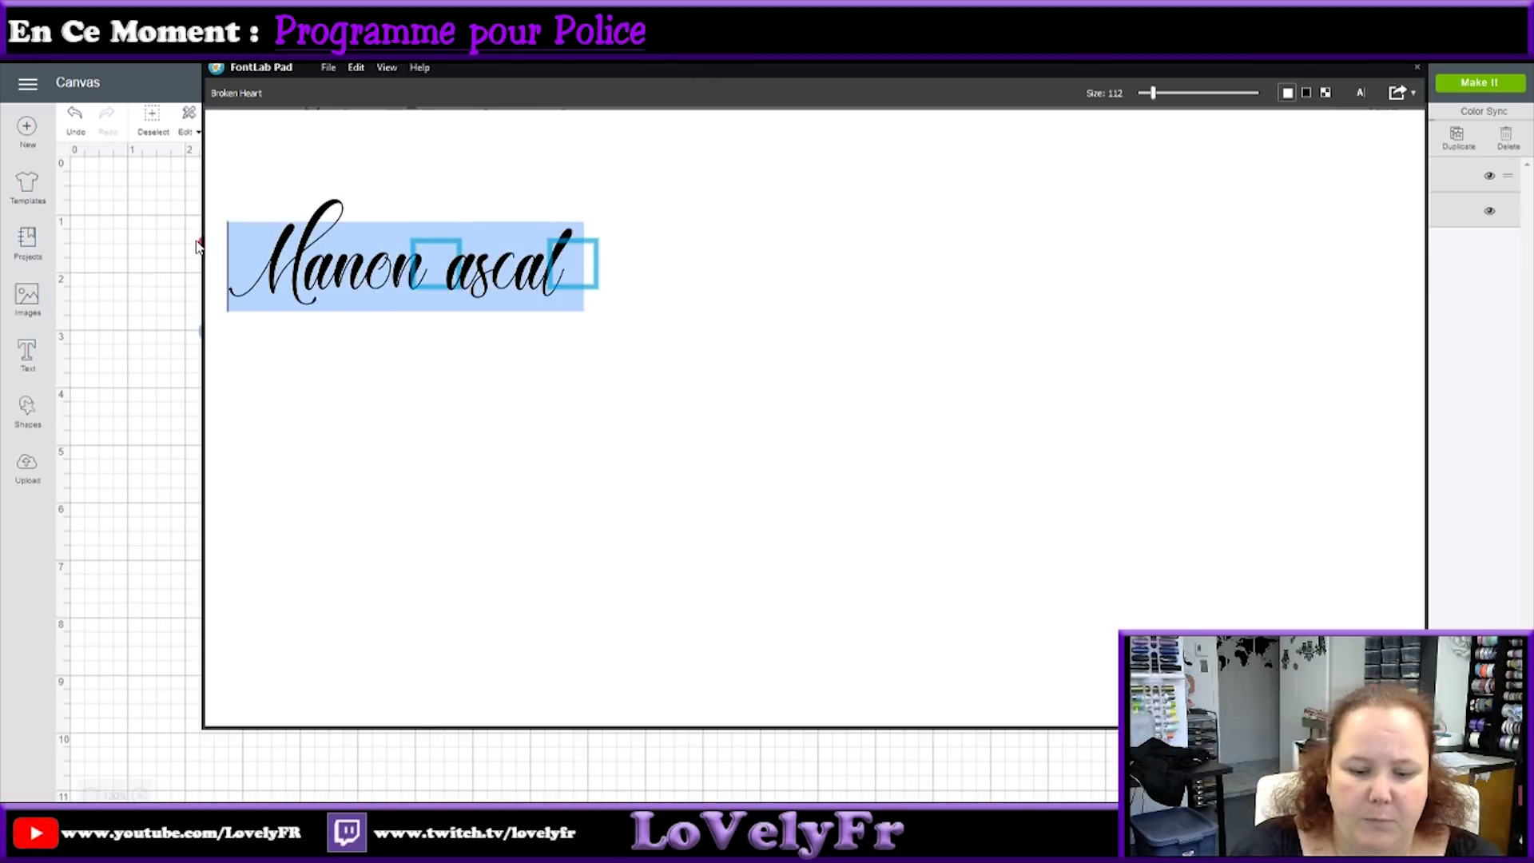
pyautogui.write('Hello')
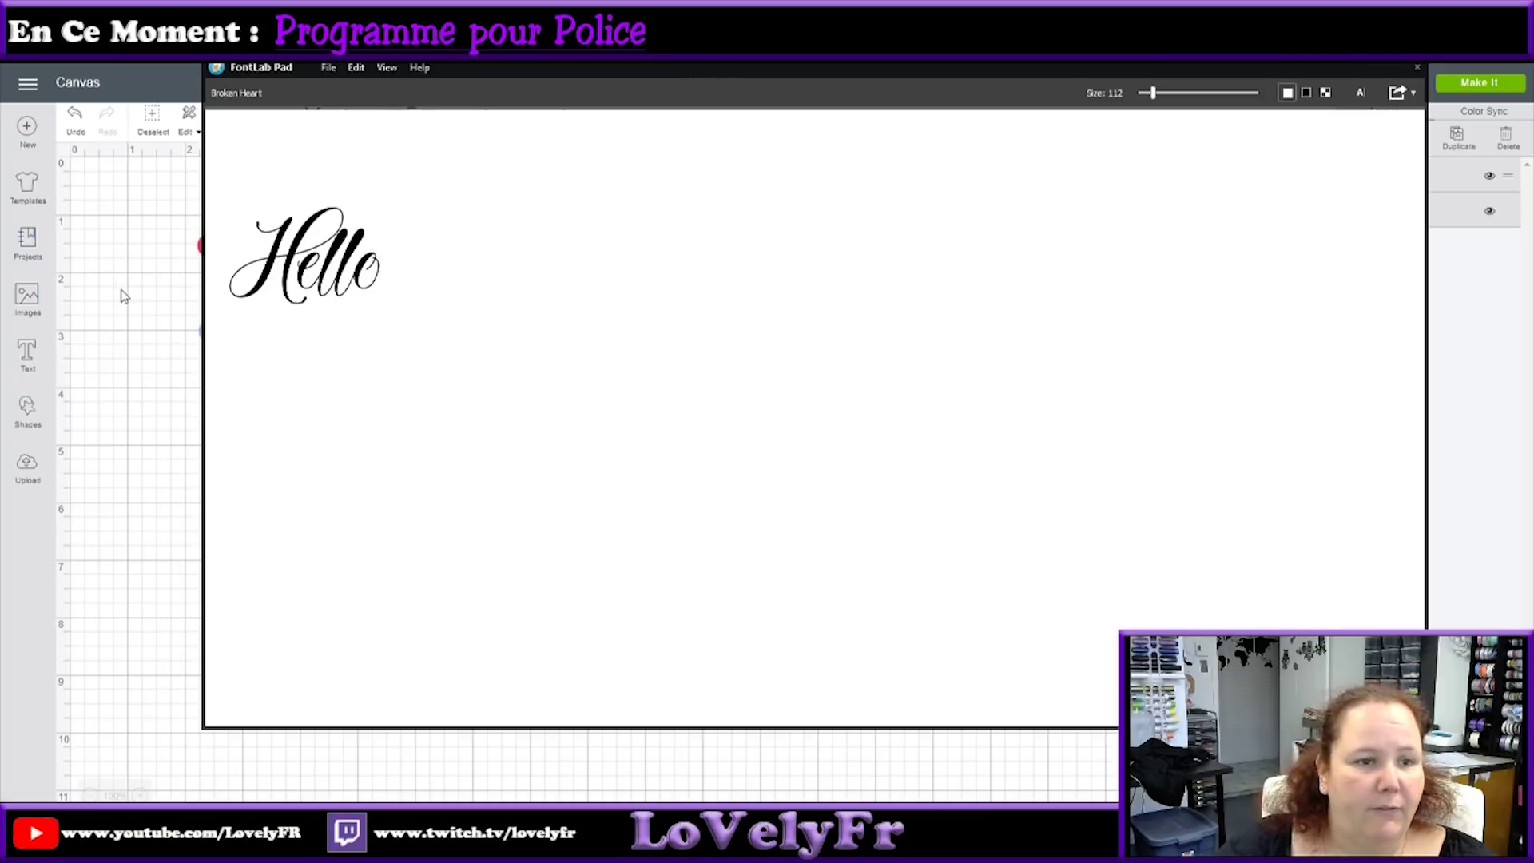
# Switch to Cricut Design Space, add the text "hello" and move it below the welded names to about X 7.875, Y 5.483.
pyautogui.click(109, 412)
pyautogui.click(44, 365)
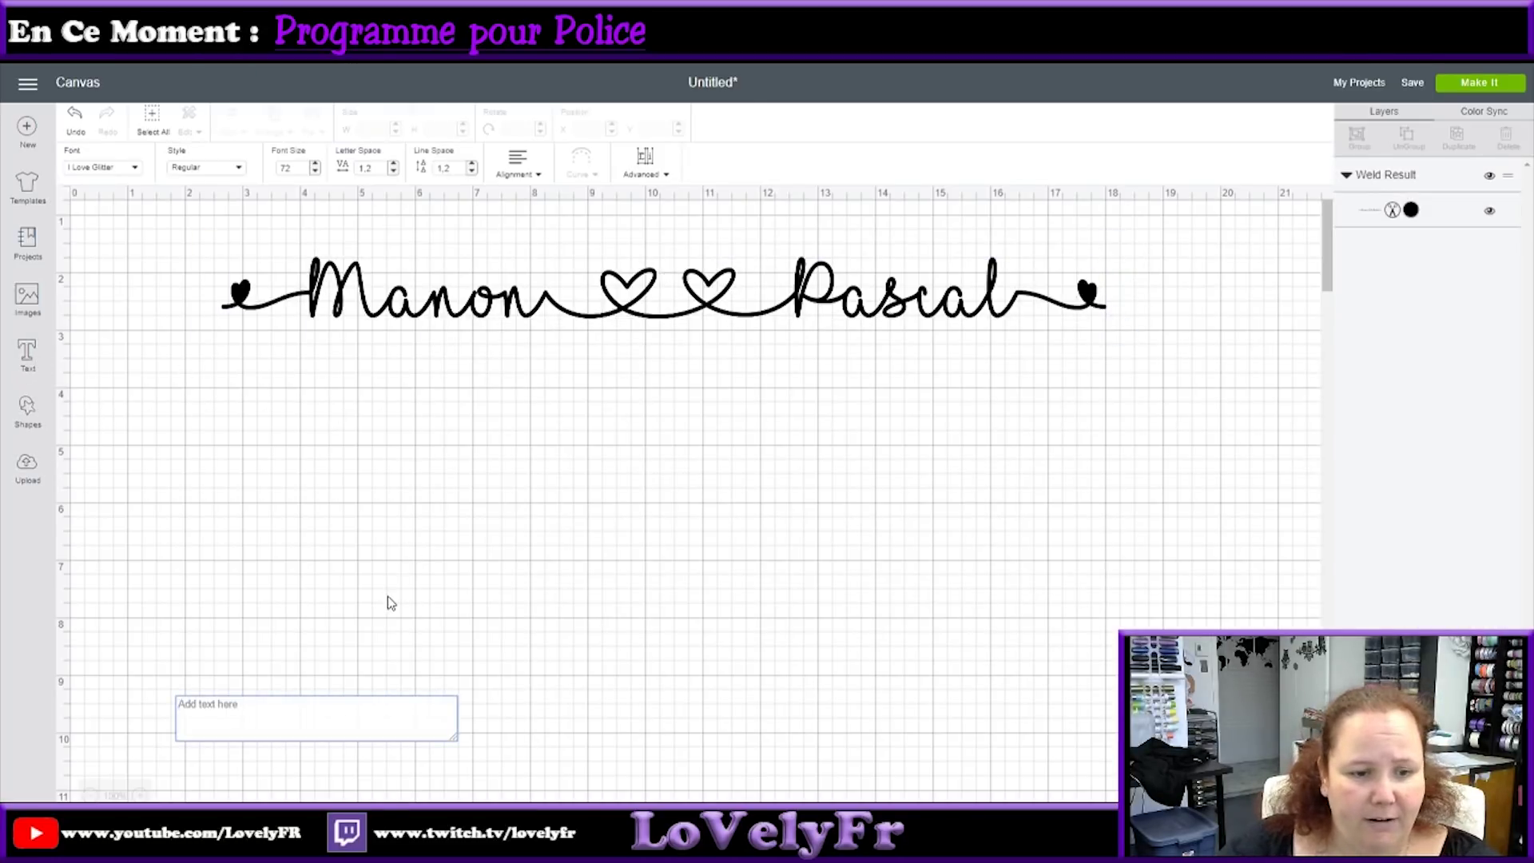
pyautogui.write('hello')
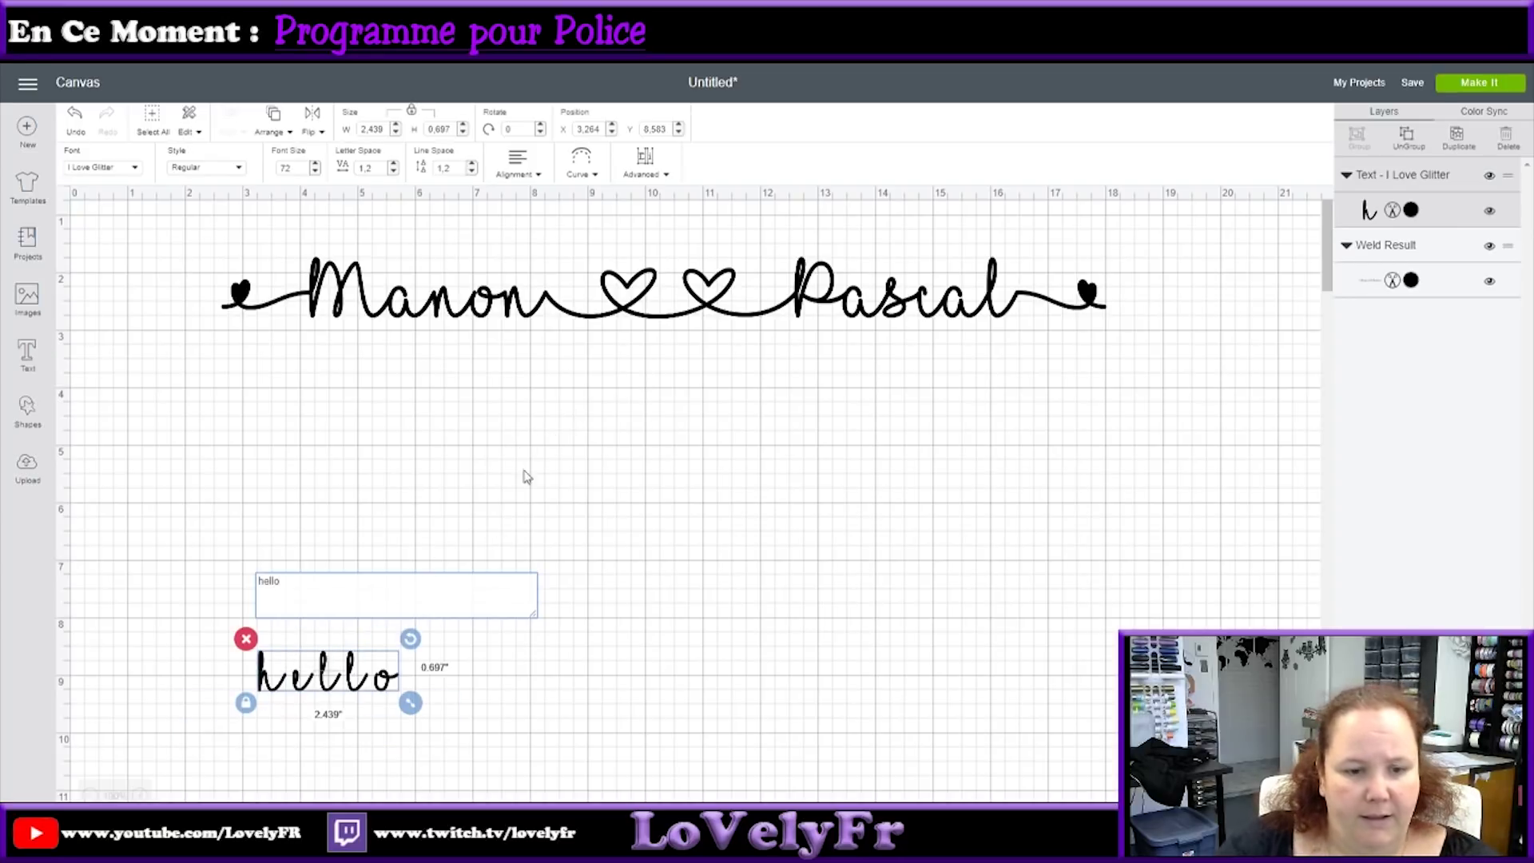
pyautogui.click(509, 504)
pyautogui.moveTo(350, 696); pyautogui.dragTo(599, 488)
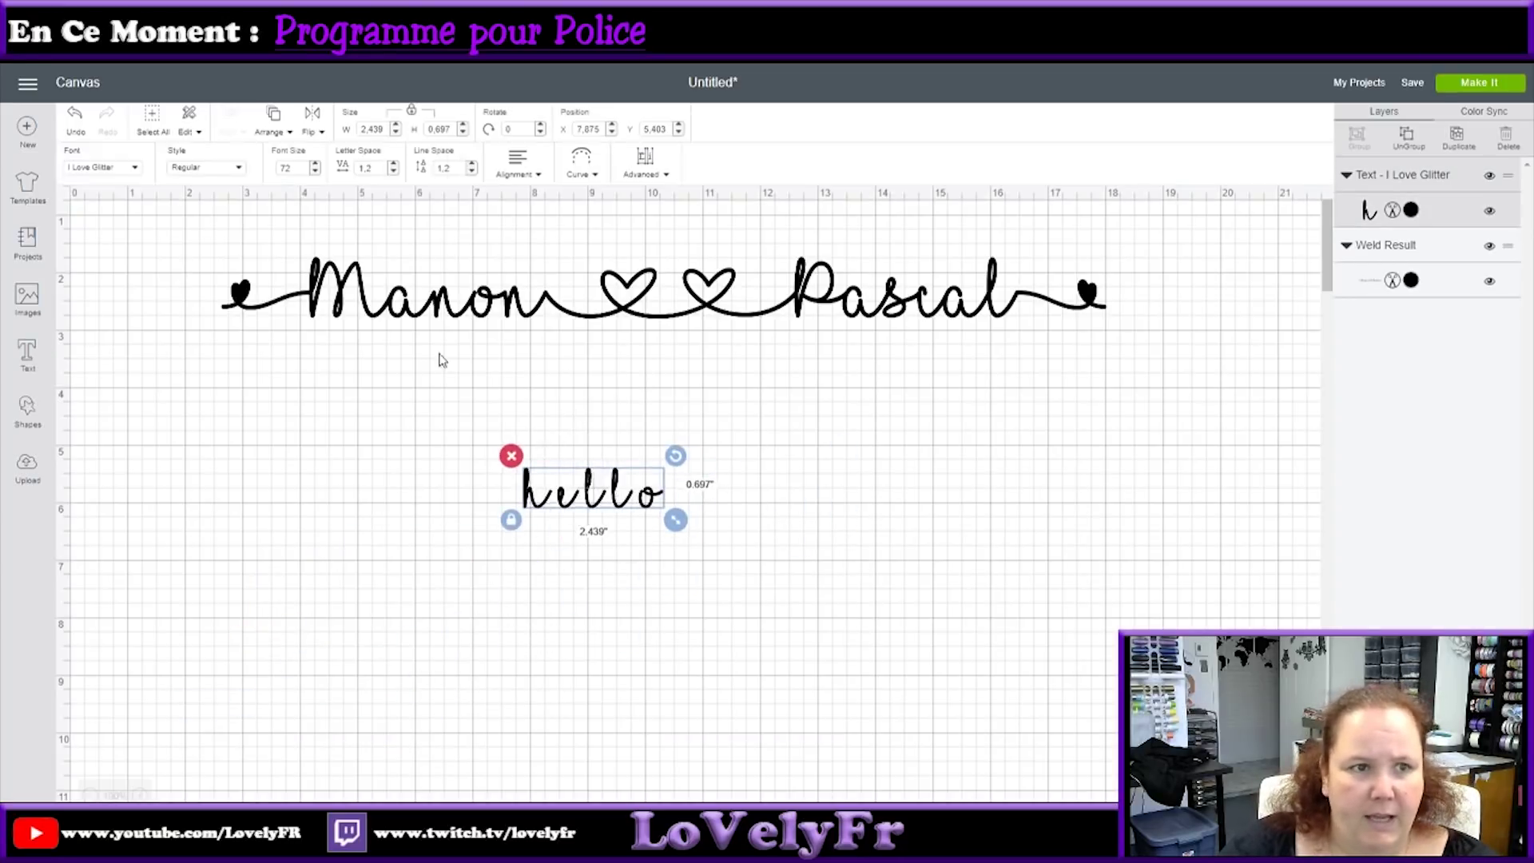
# Search the Design Space fonts for "broken", clear the search and return to the canvas.
pyautogui.click(112, 168)
pyautogui.click(877, 133)
pyautogui.write('broken')
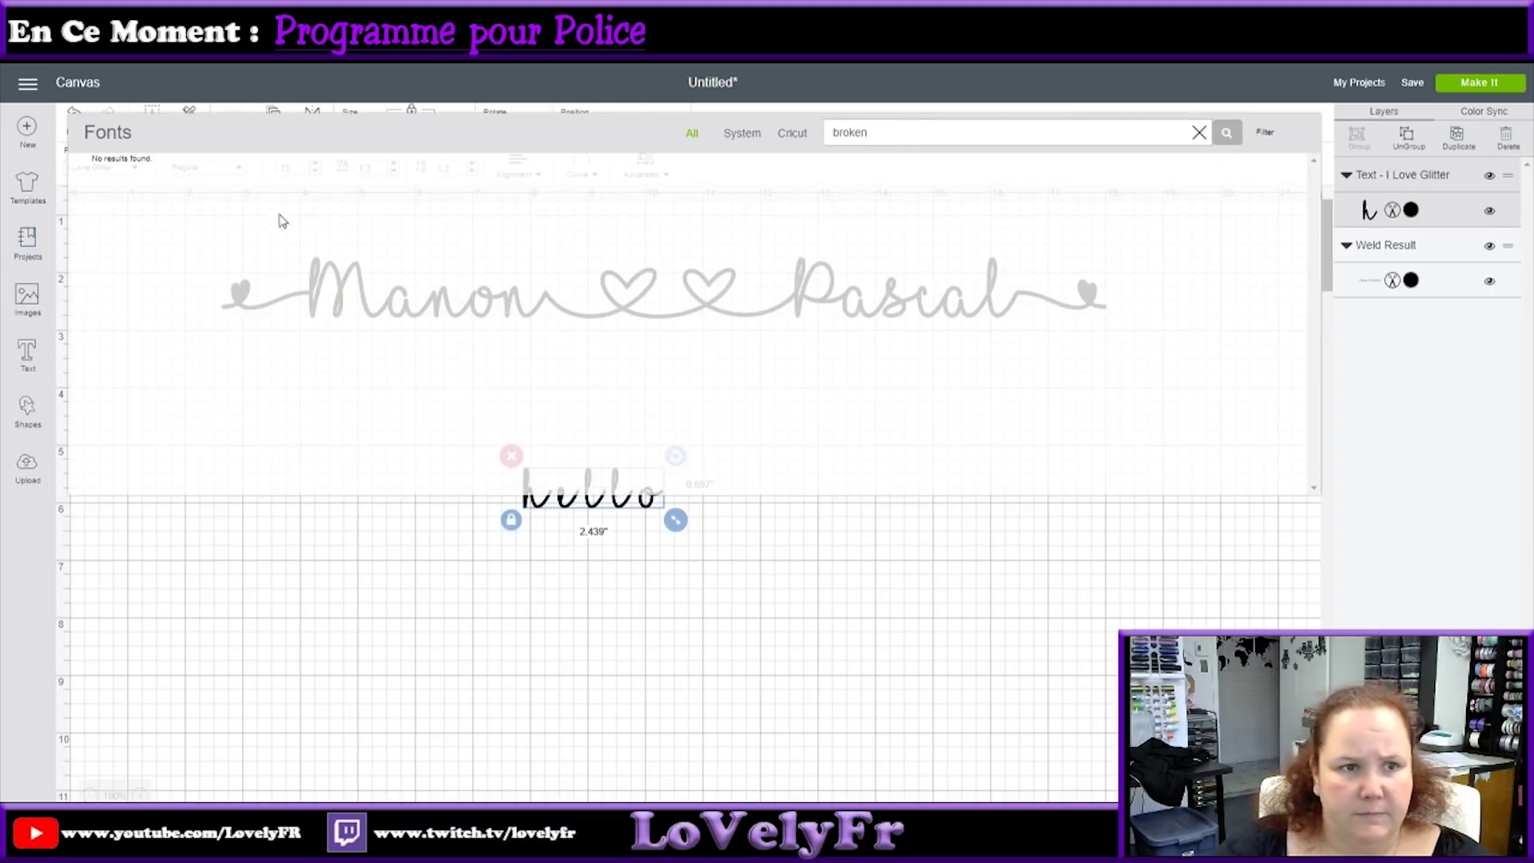
pyautogui.doubleClick(882, 126)
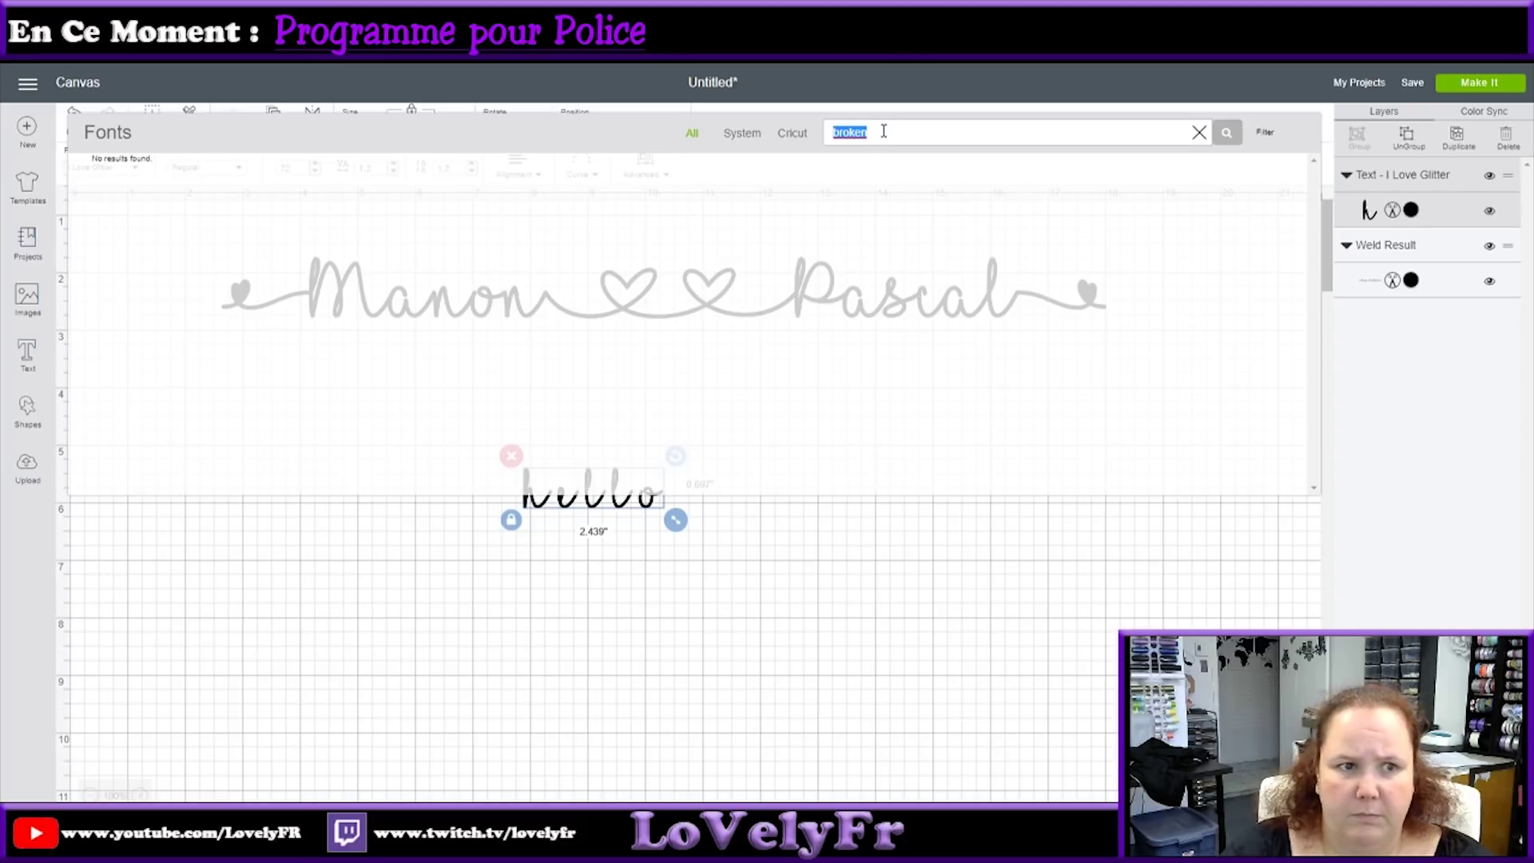
pyautogui.press('BackSpace')
pyautogui.click(841, 604)
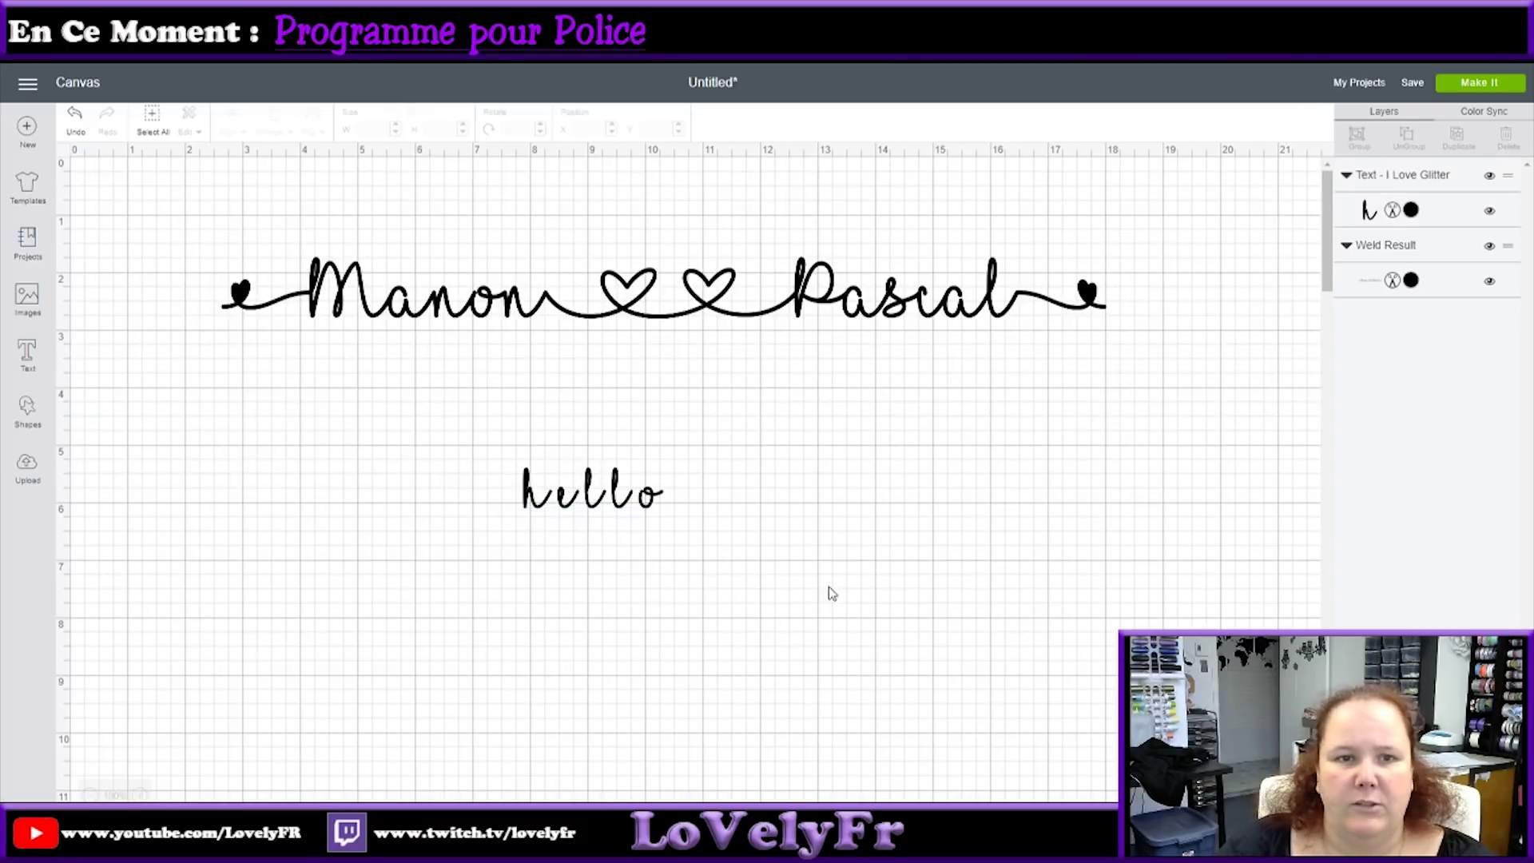
# Close the Design Space page without saving the changes and get back to an empty canvas.
pyautogui.hotkey('ctrl', 'w')
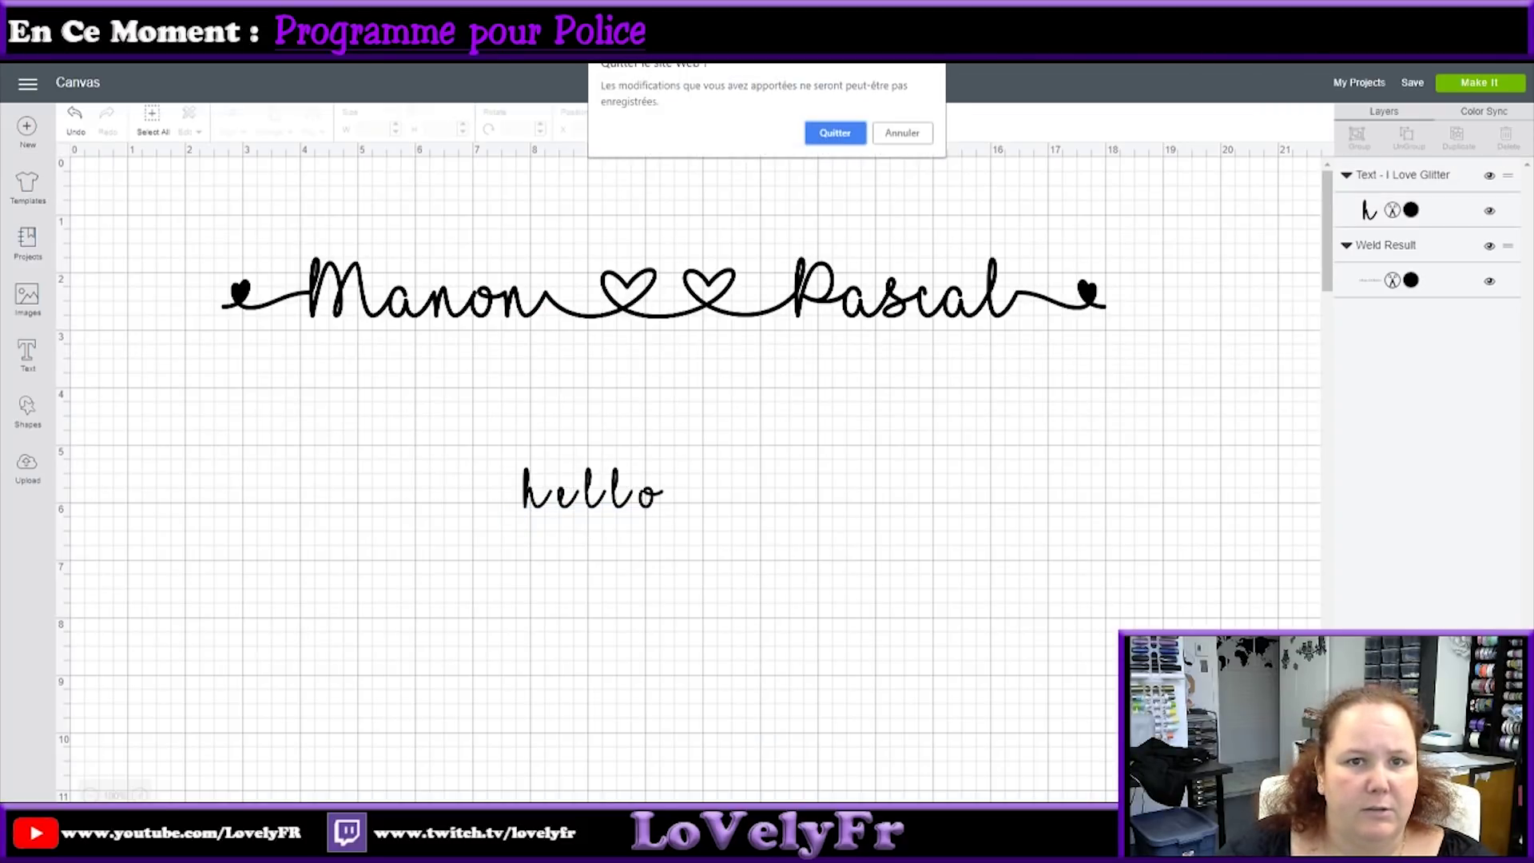
pyautogui.click(833, 134)
pyautogui.hotkey('ctrl', 'w')
pyautogui.hotkey('ctrl', 'w')
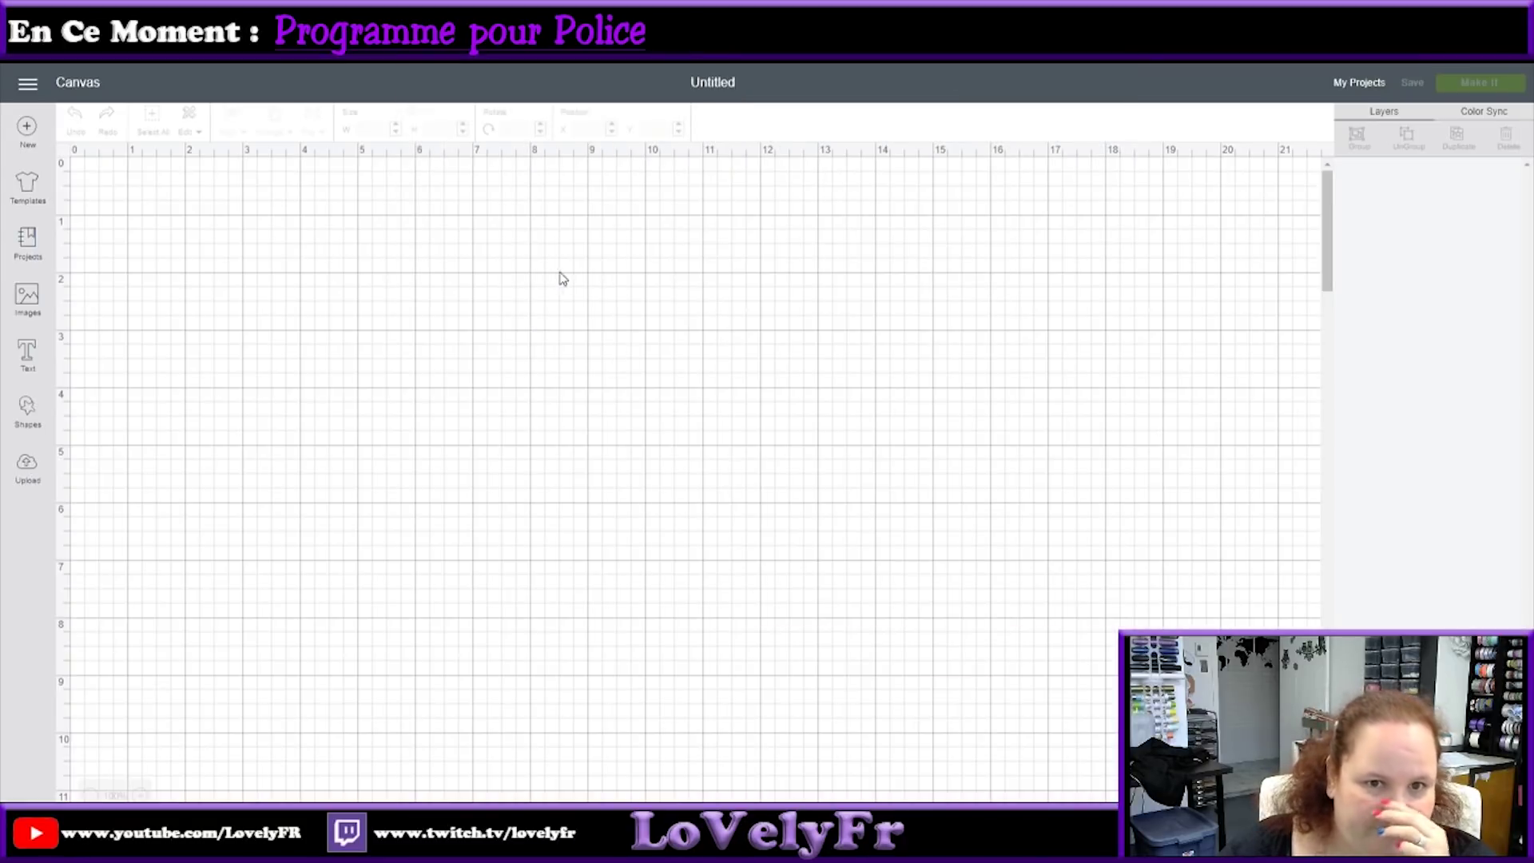
# Add the text "hello" to the empty canvas and move it to about X 9.241, Y 4.556.
pyautogui.click(28, 468)
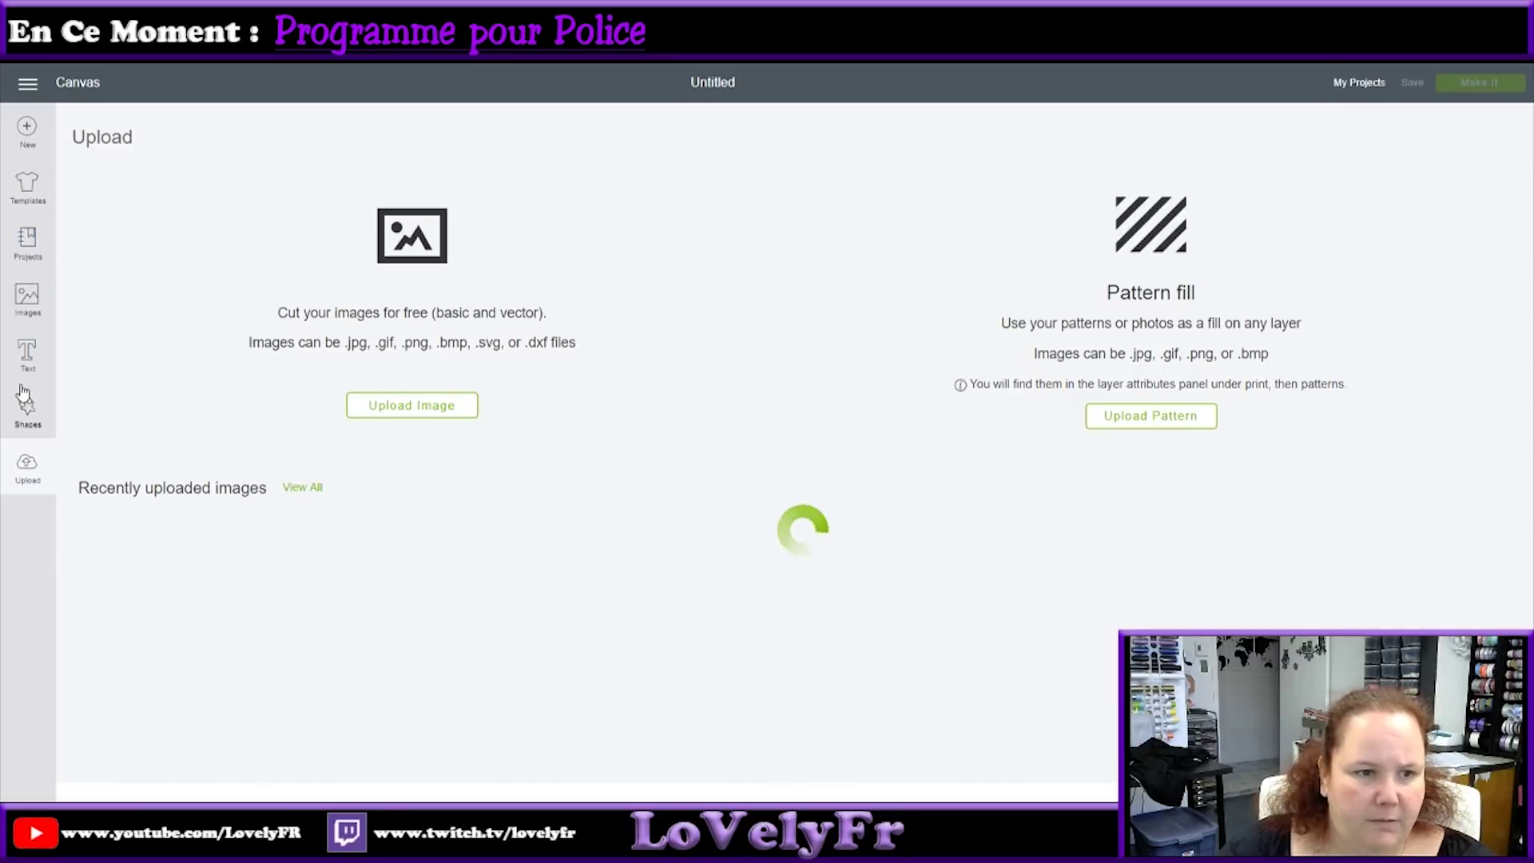
pyautogui.click(27, 352)
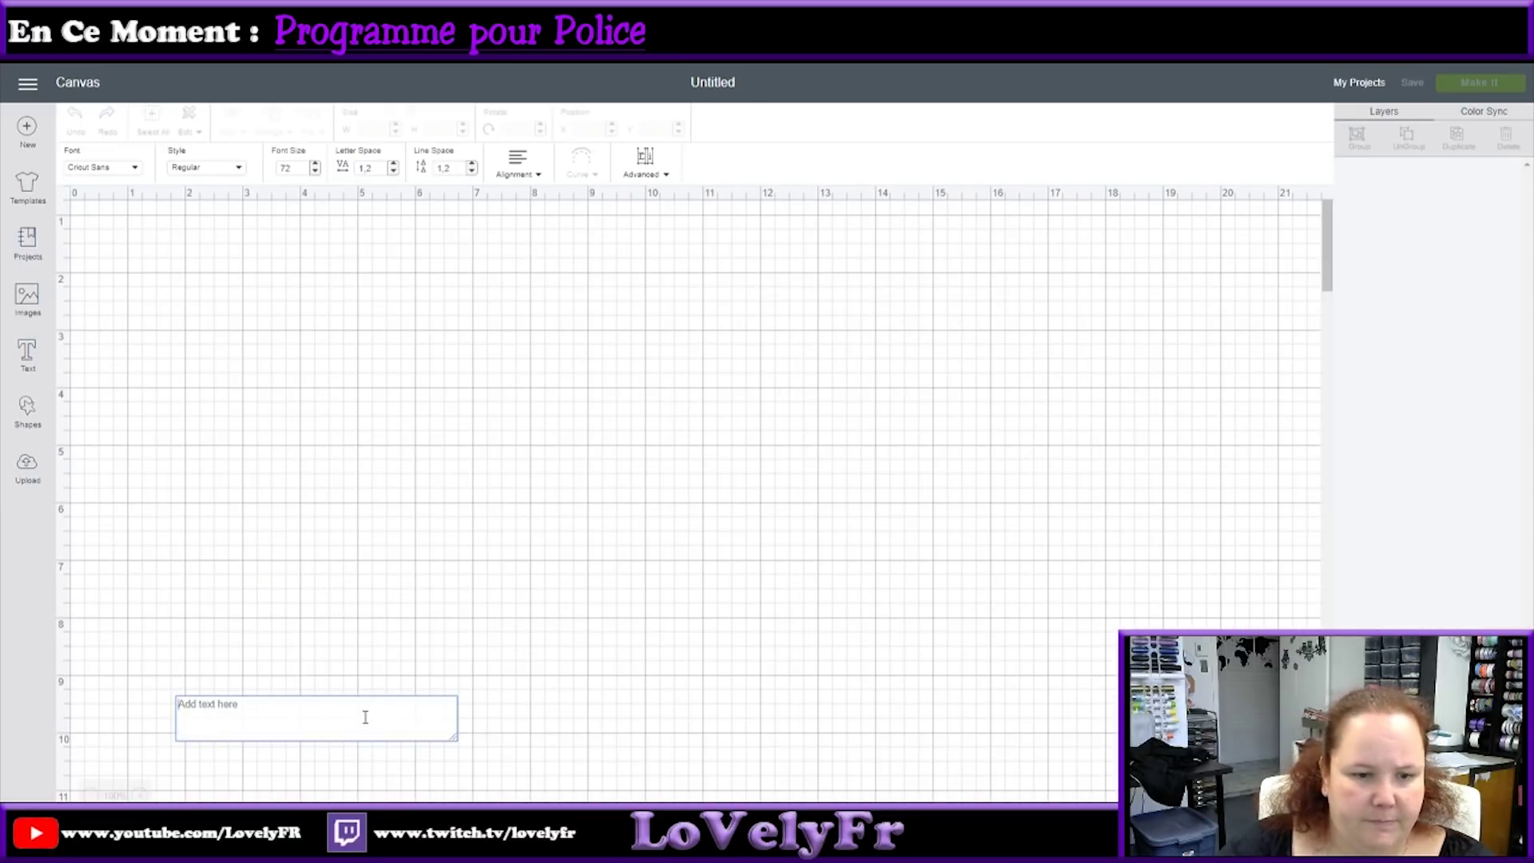
pyautogui.write('hellk')
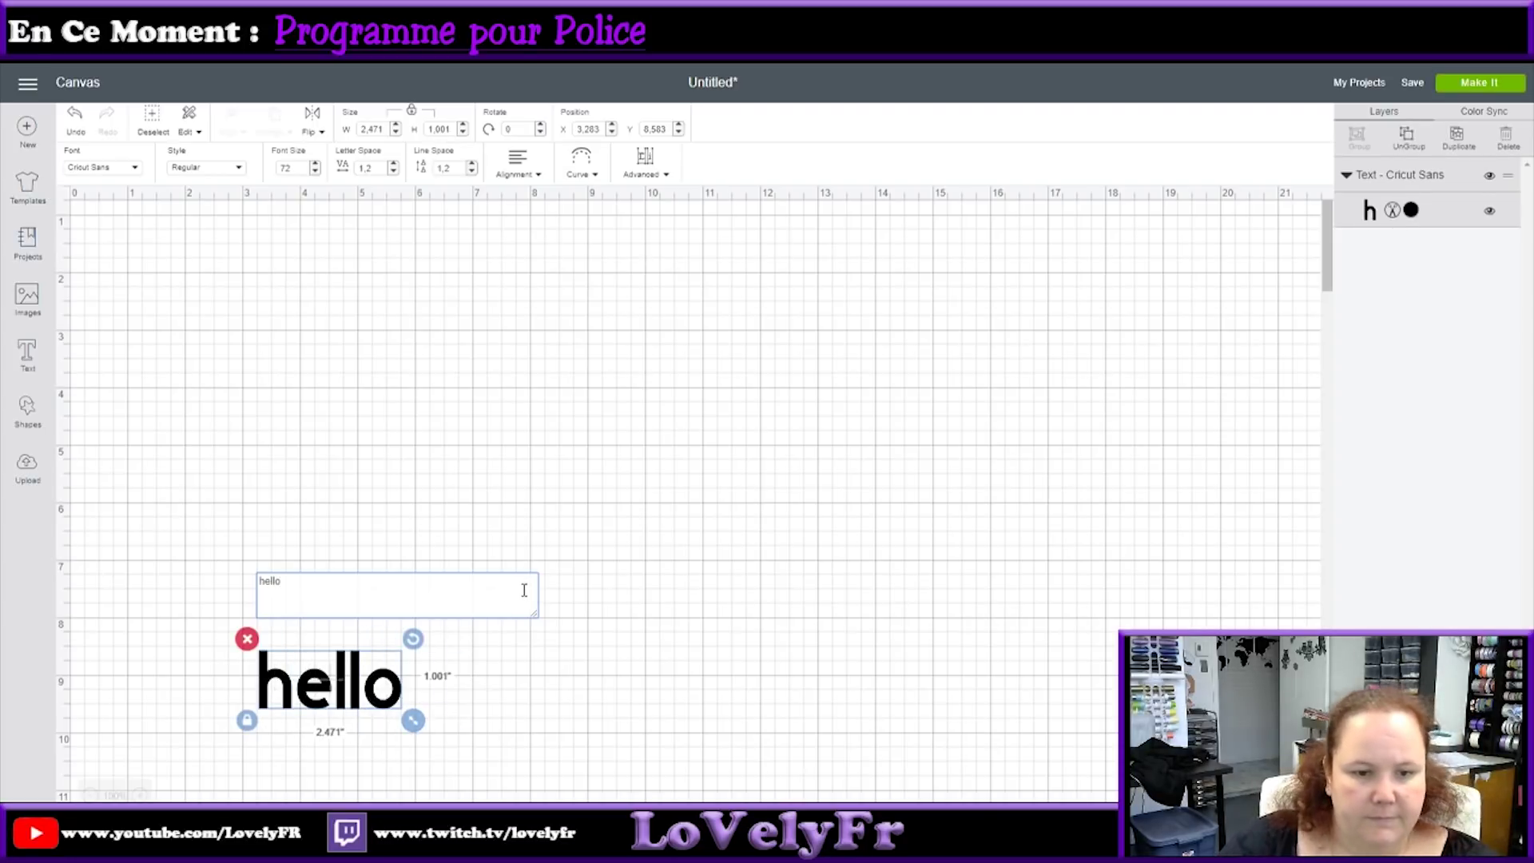
pyautogui.click(417, 513)
pyautogui.moveTo(340, 677); pyautogui.dragTo(643, 512)
pyautogui.moveTo(368, 695); pyautogui.dragTo(711, 463)
# Find the Broken Heart font by searching for "broken" and apply it to the hello text.
pyautogui.click(144, 172)
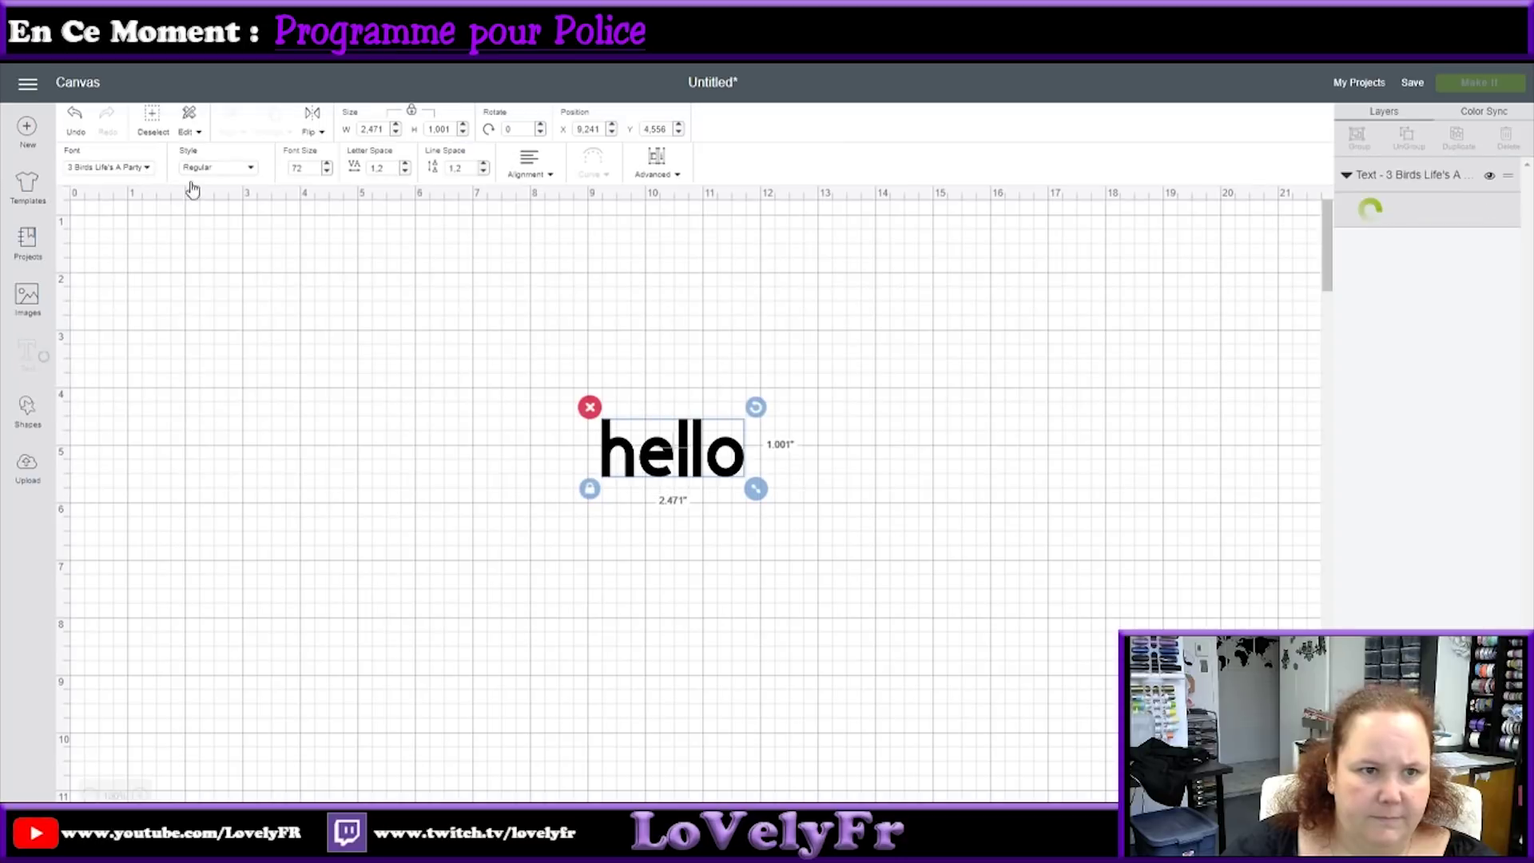
pyautogui.click(103, 171)
pyautogui.click(918, 134)
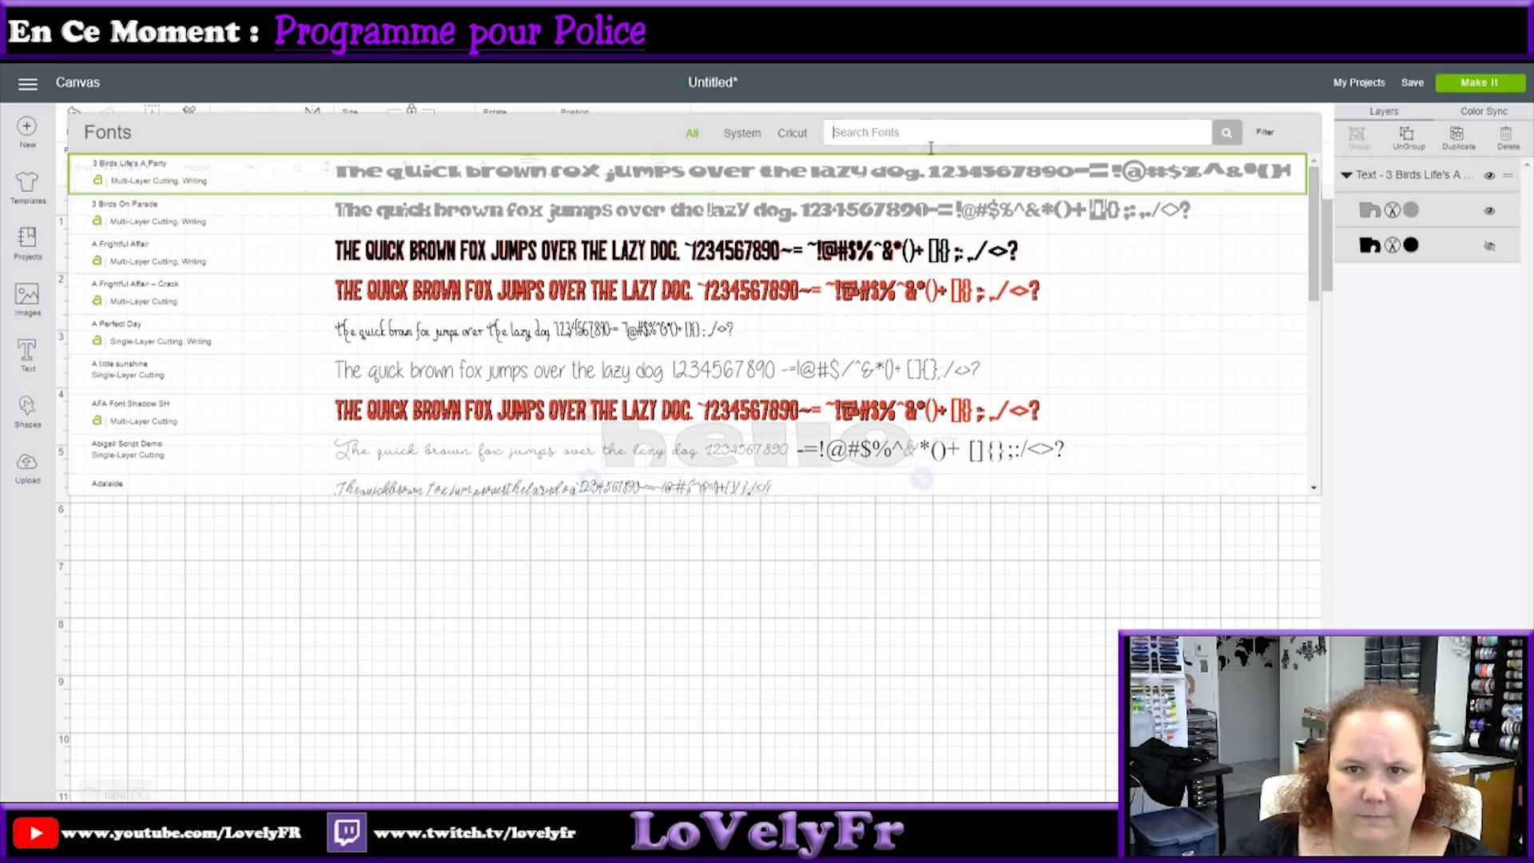
pyautogui.write('brok')
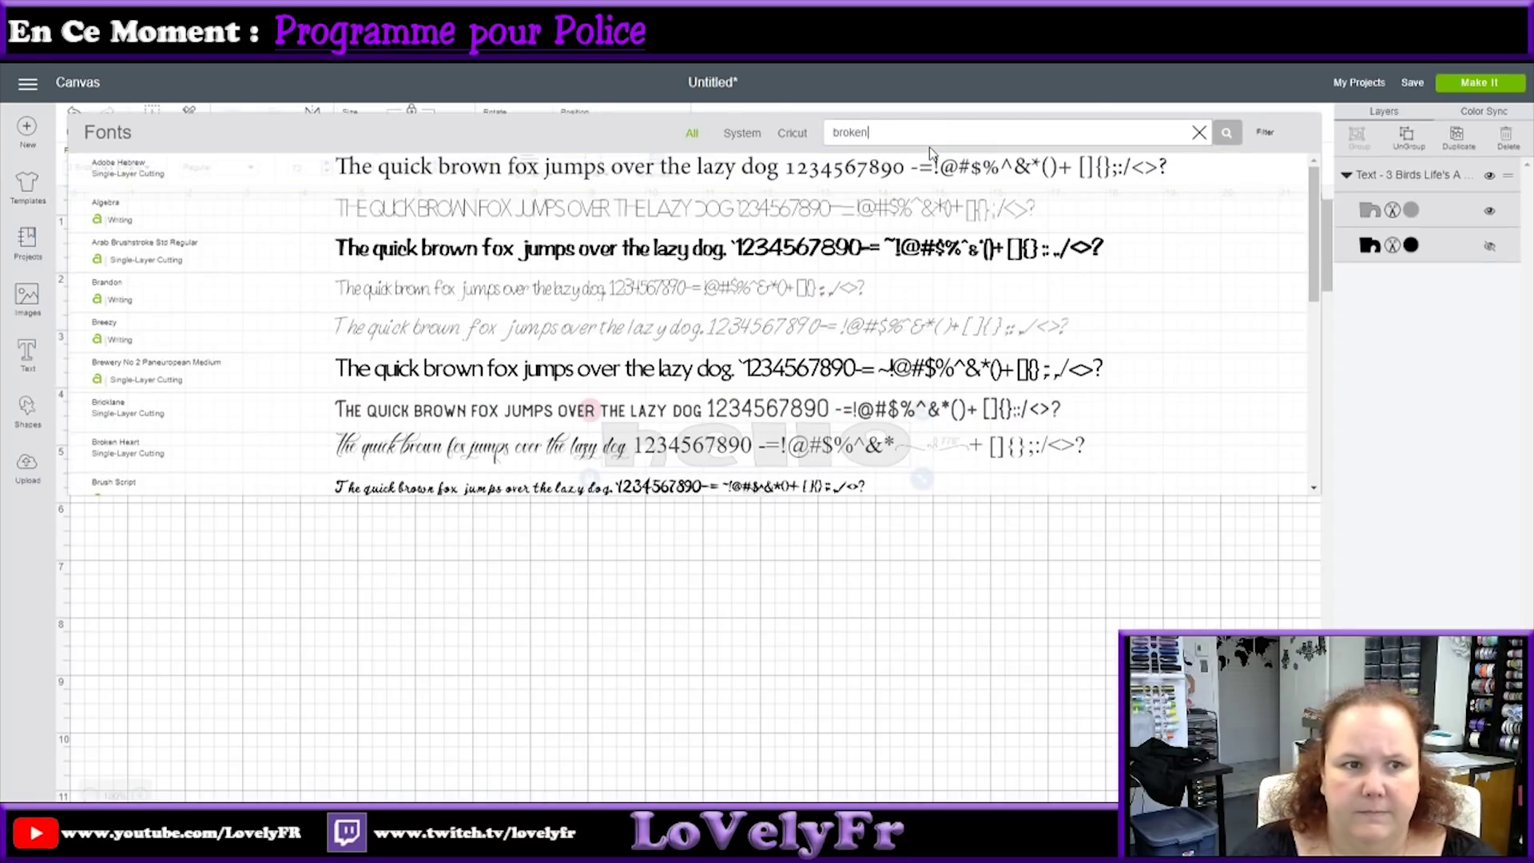
pyautogui.write('en')
pyautogui.click(301, 191)
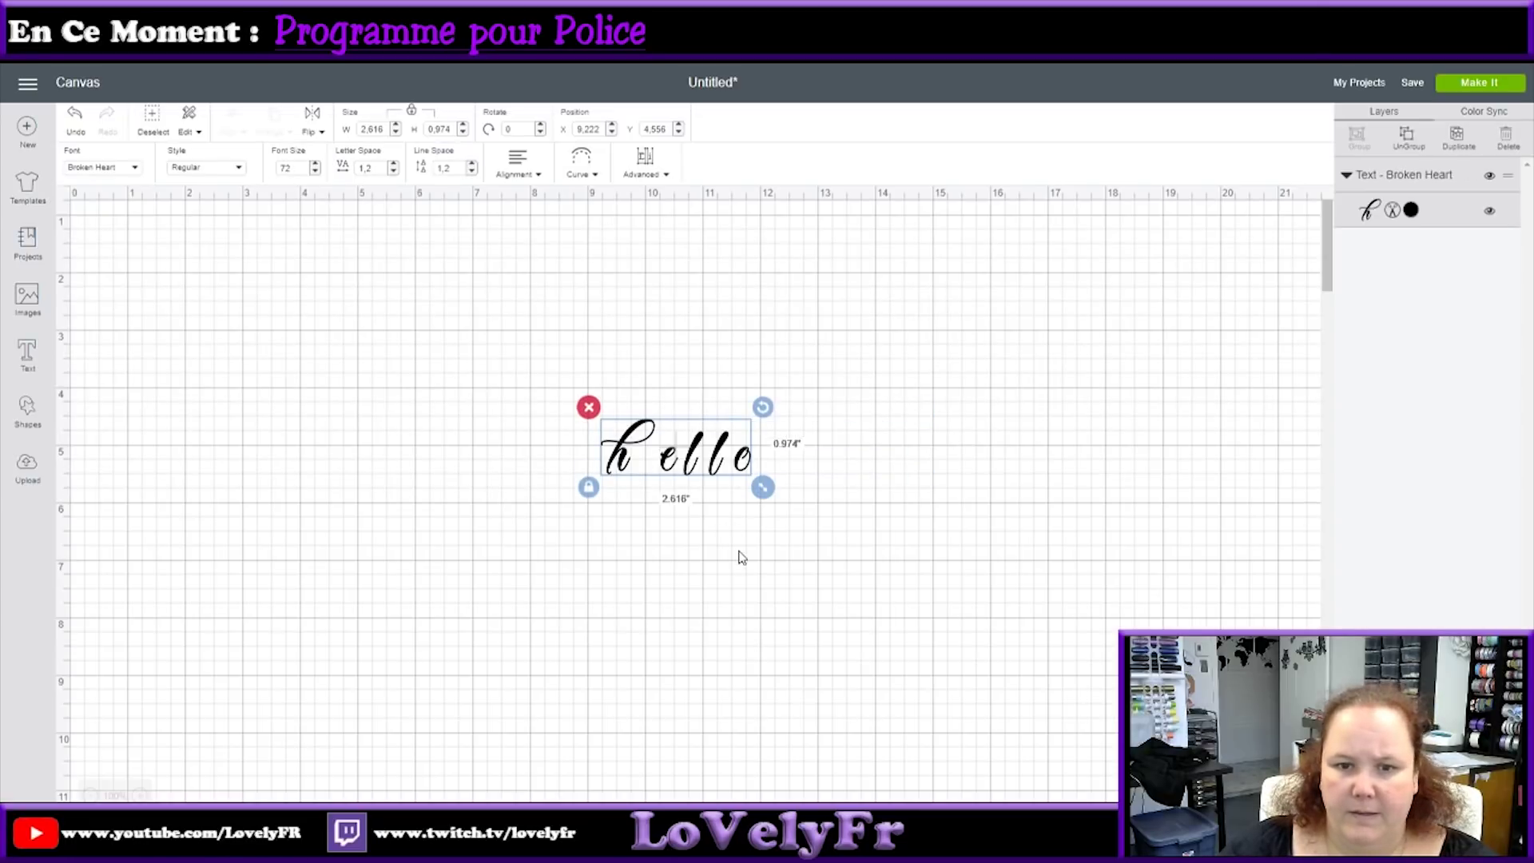
# Capitalise the first letter so the text reads "Hello" and move it near the canvas origin, about X 0.767, Y 0.612.
pyautogui.moveTo(693, 475); pyautogui.dragTo(611, 424)
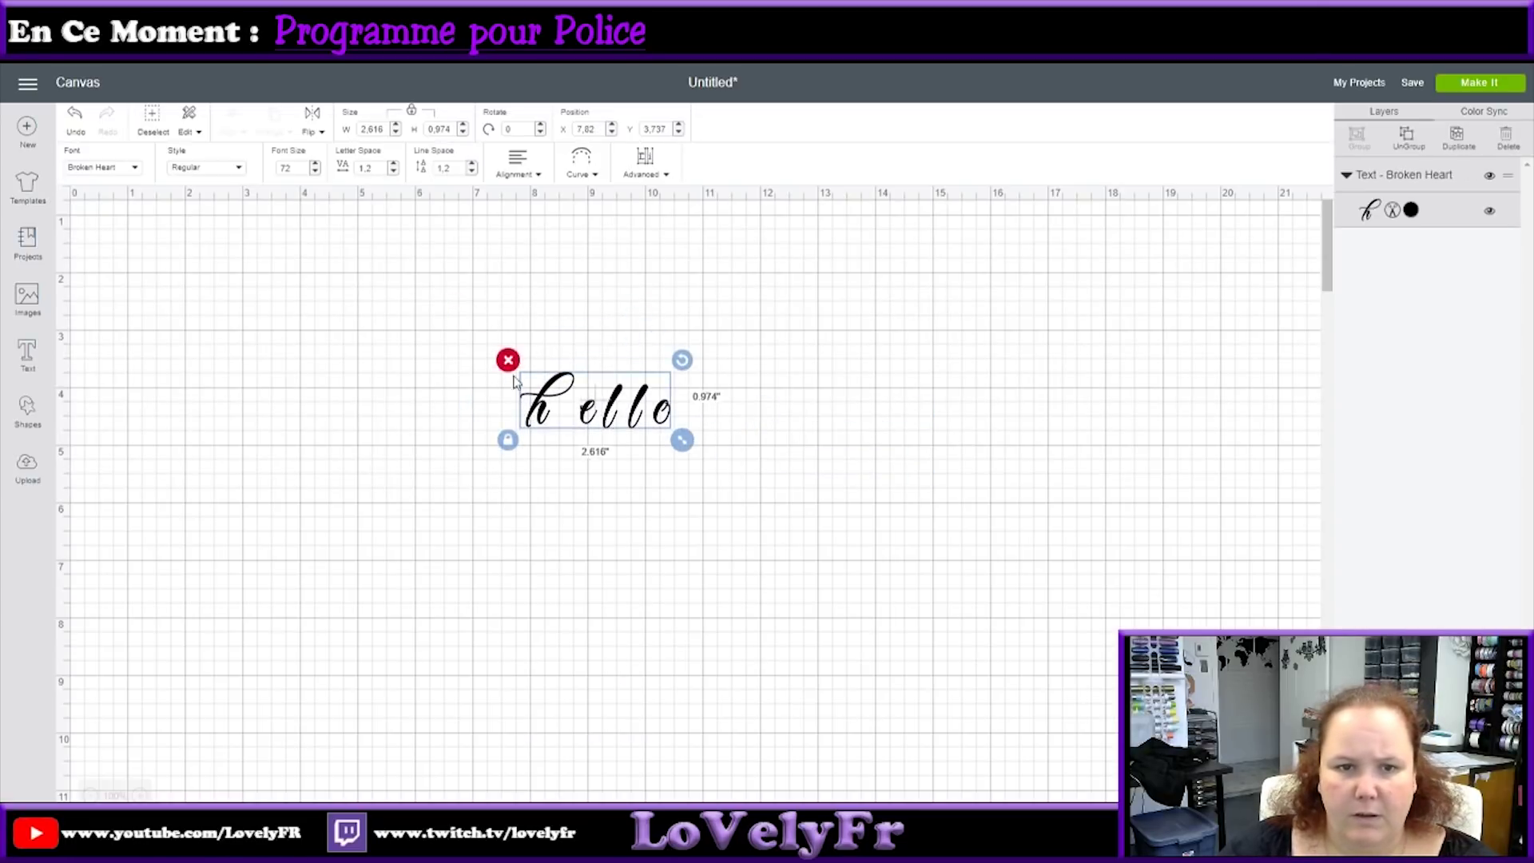
pyautogui.doubleClick(611, 424)
pyautogui.press('Delete')
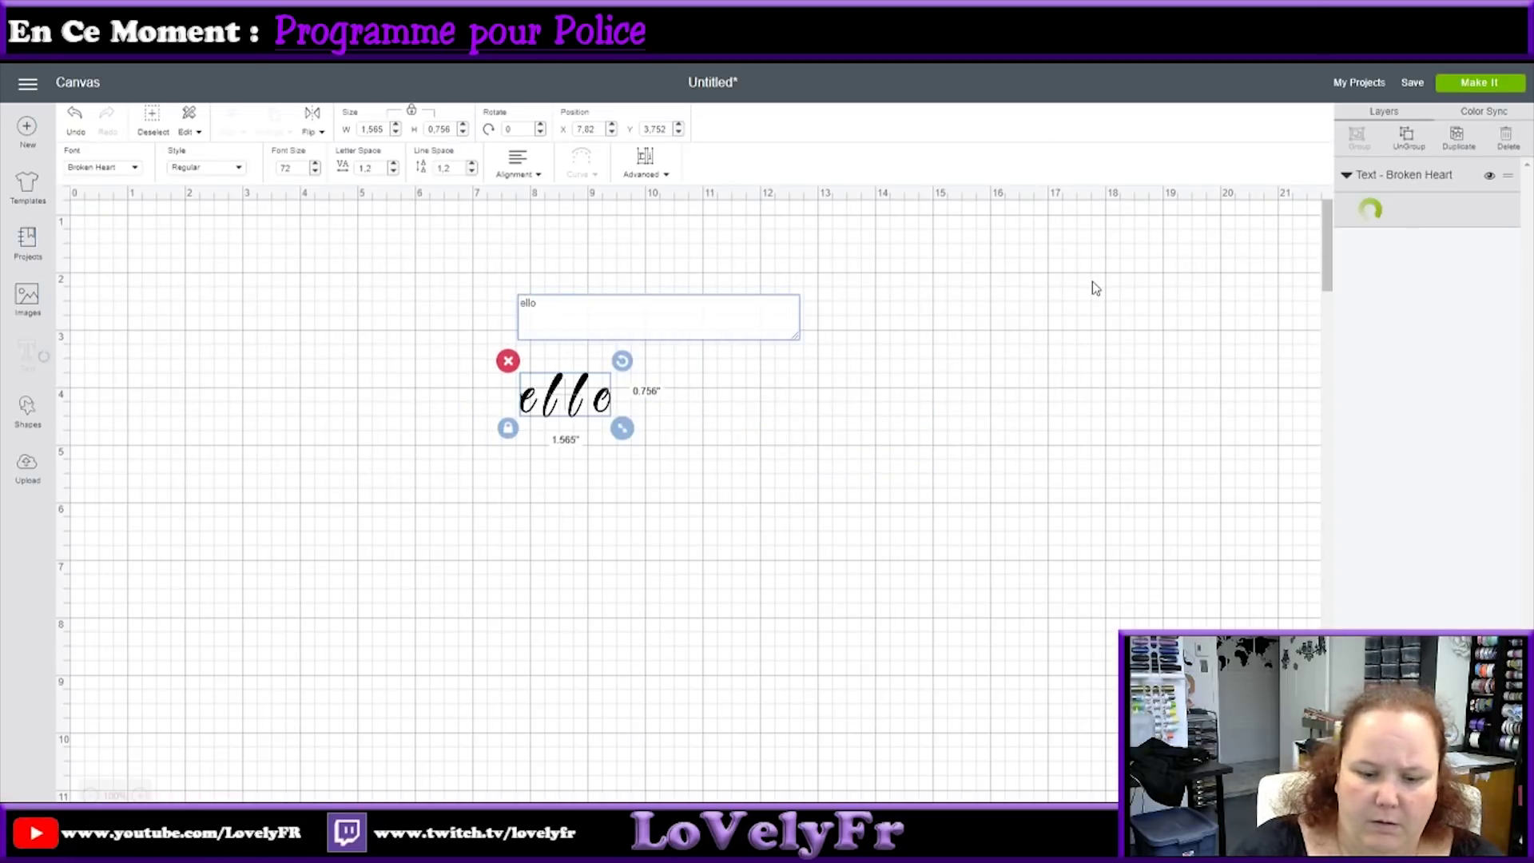
pyautogui.write('H')
pyautogui.click(735, 488)
pyautogui.moveTo(609, 422); pyautogui.dragTo(204, 252)
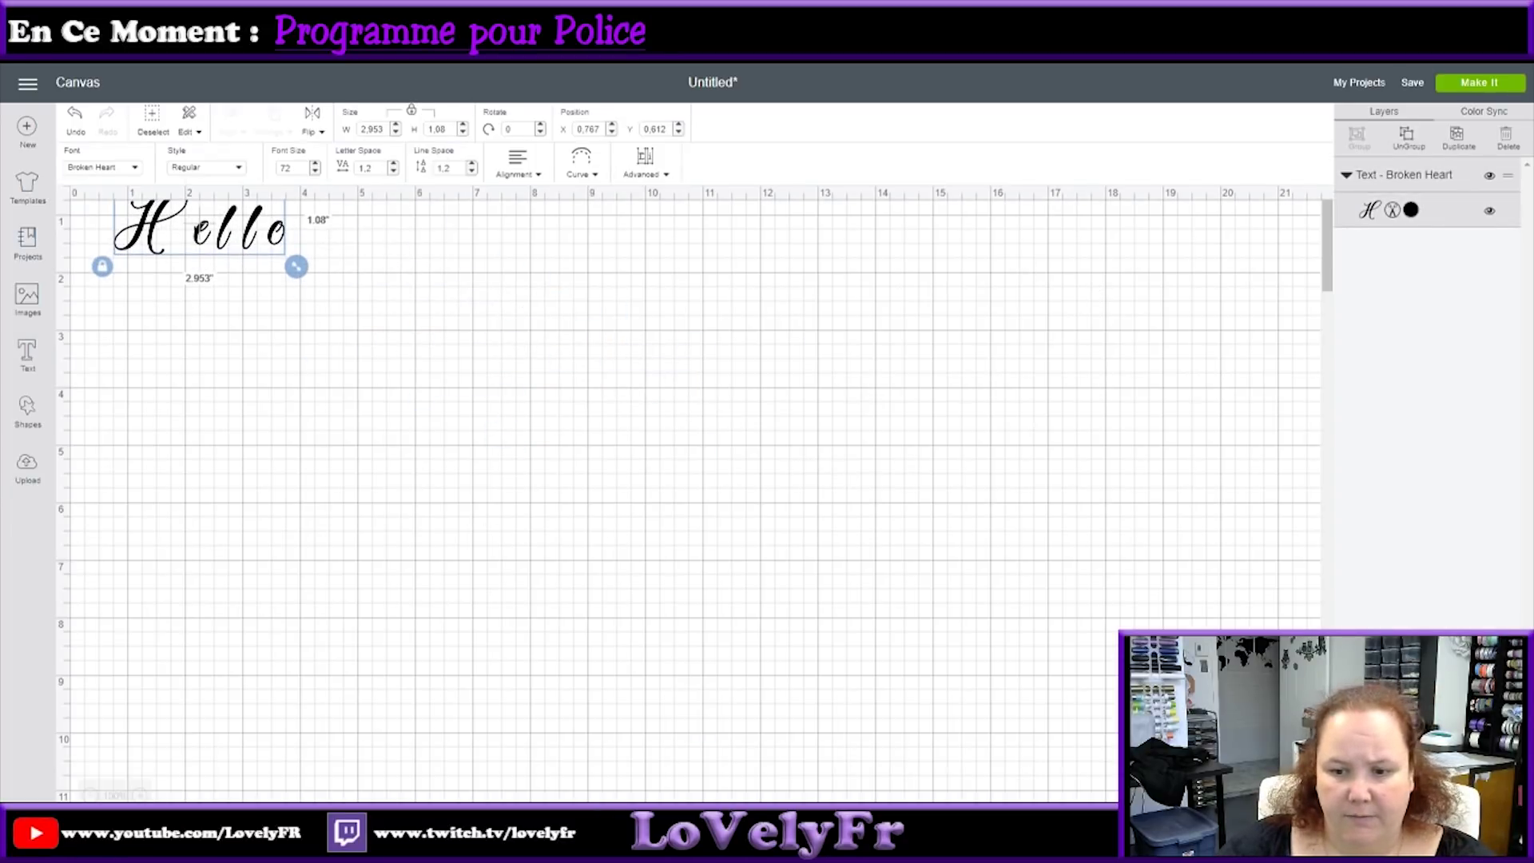
# Switch to MainType and look through the Private Use Area characters of the I Love Glitter font.
pyautogui.hotkey('alt', 'Tab')
pyautogui.moveTo(674, 72); pyautogui.dragTo(911, 148)
pyautogui.moveTo(441, 363); pyautogui.dragTo(636, 361)
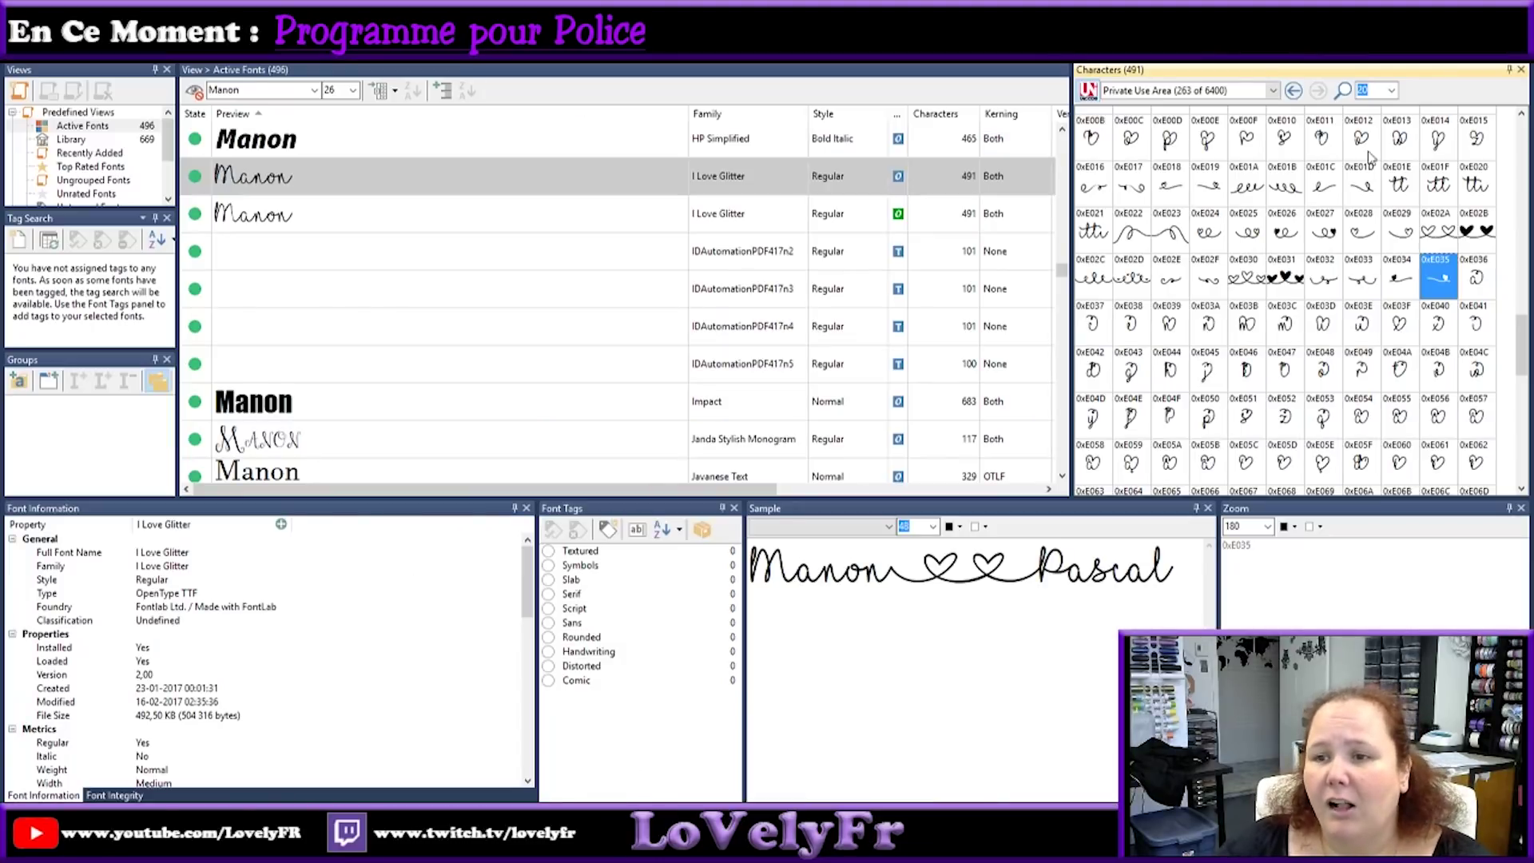
pyautogui.scroll(3, 1350, 375)
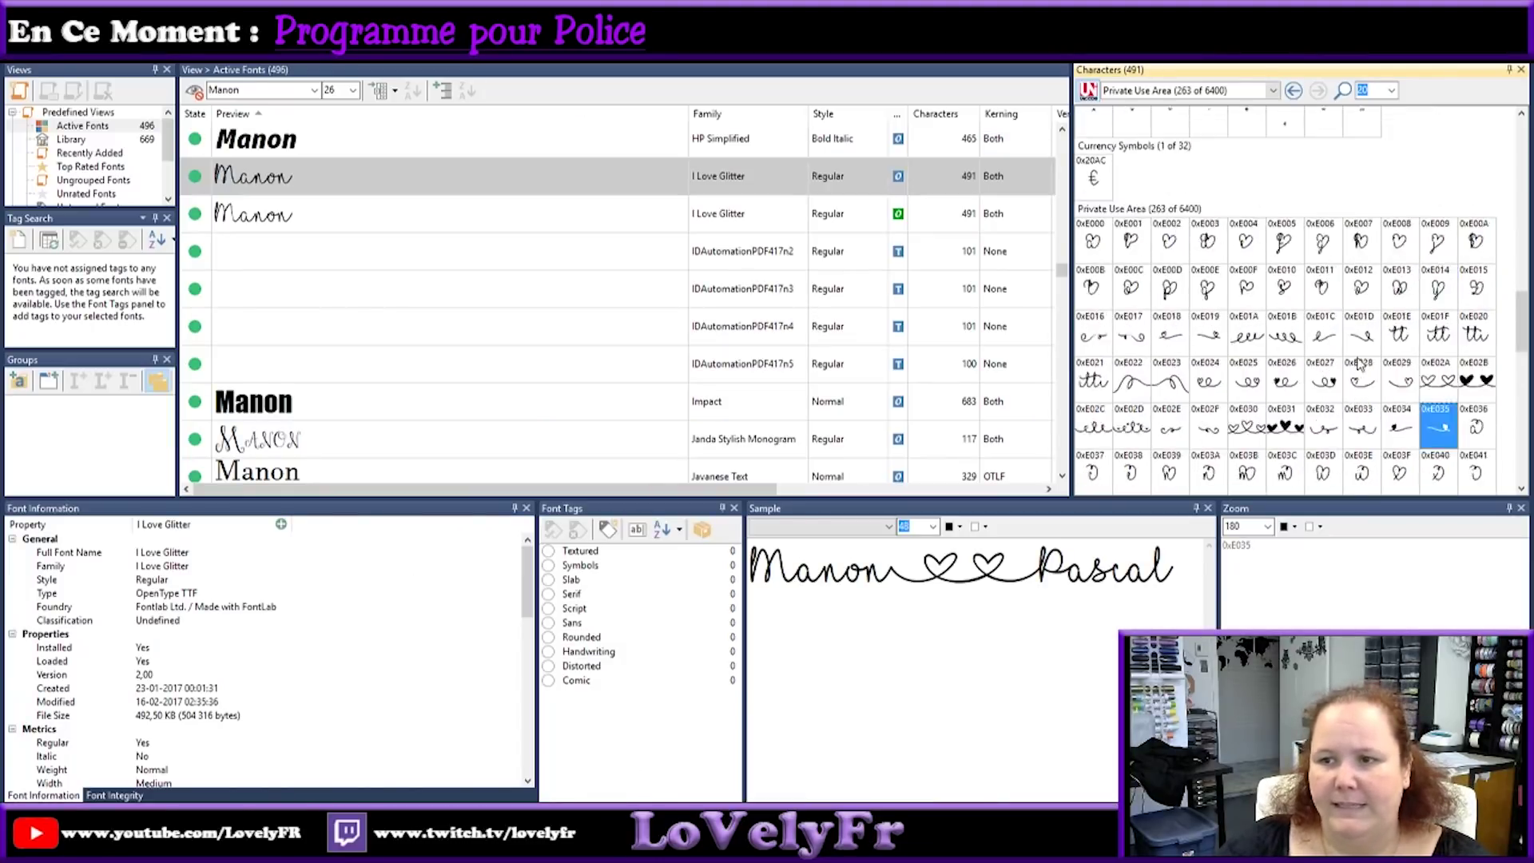